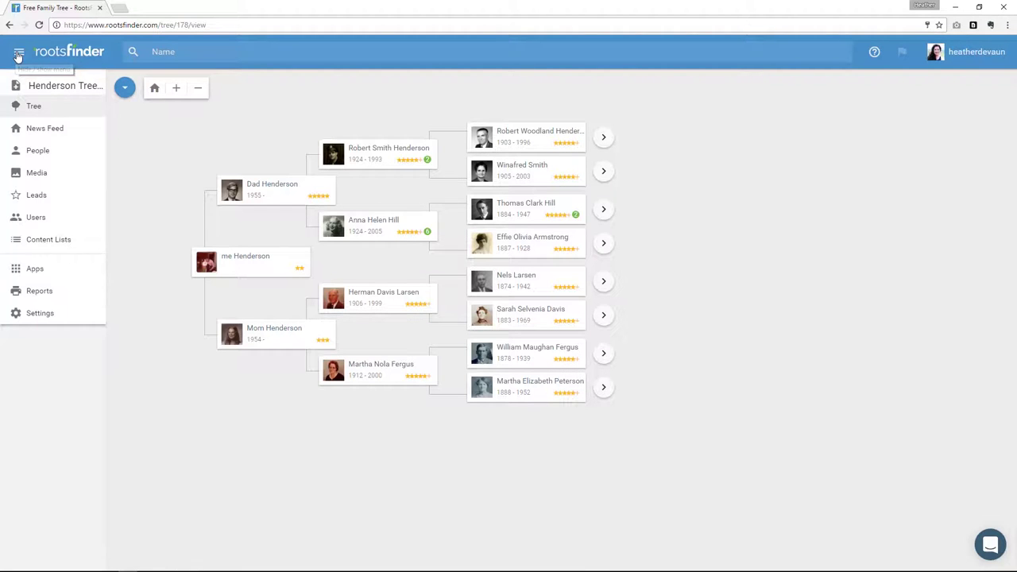
Step: Hide and restore the navigation menu twice, then reload the tree's home view
left_click(19, 54)
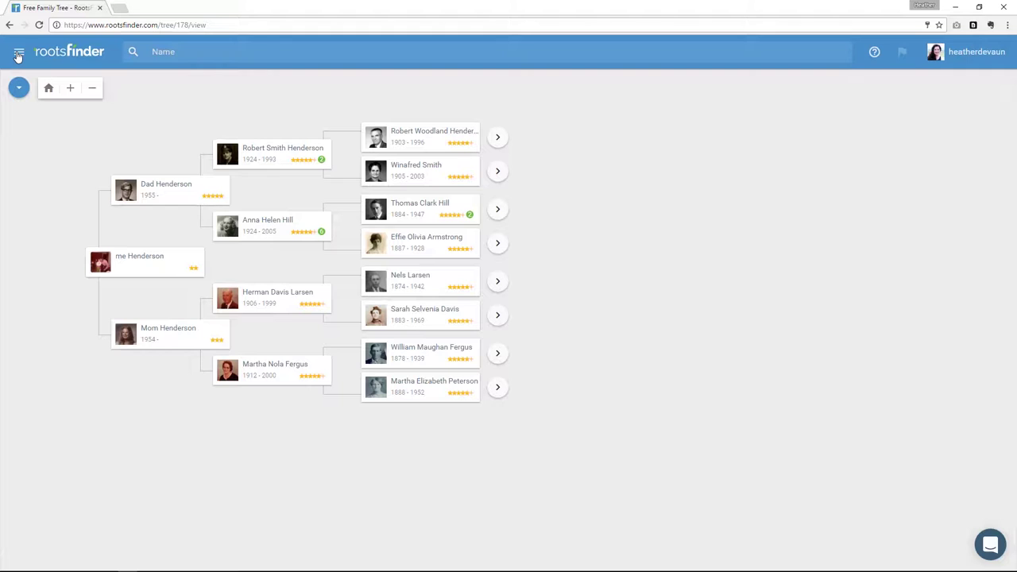
left_click(19, 54)
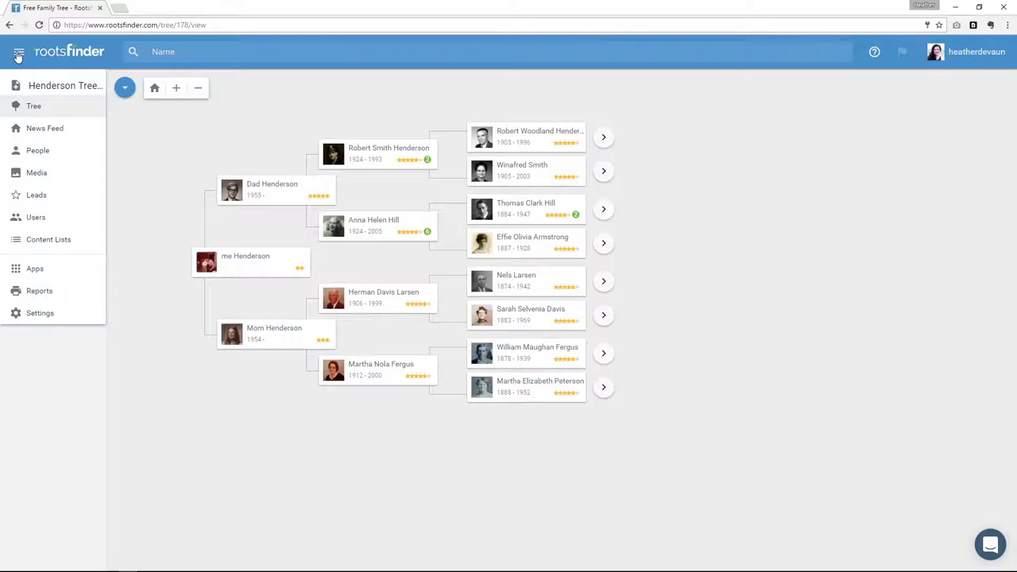
left_click(19, 54)
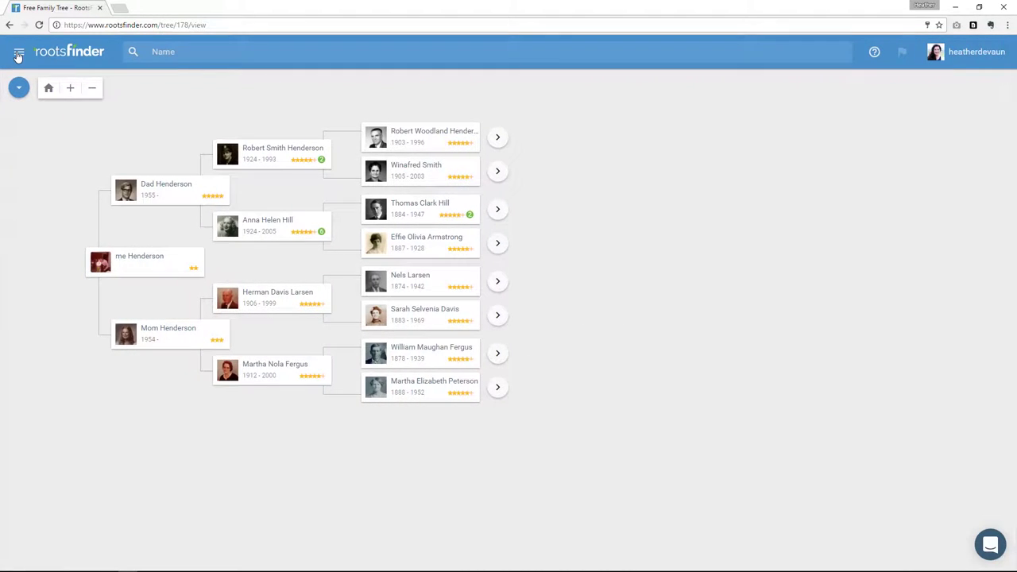
left_click(18, 54)
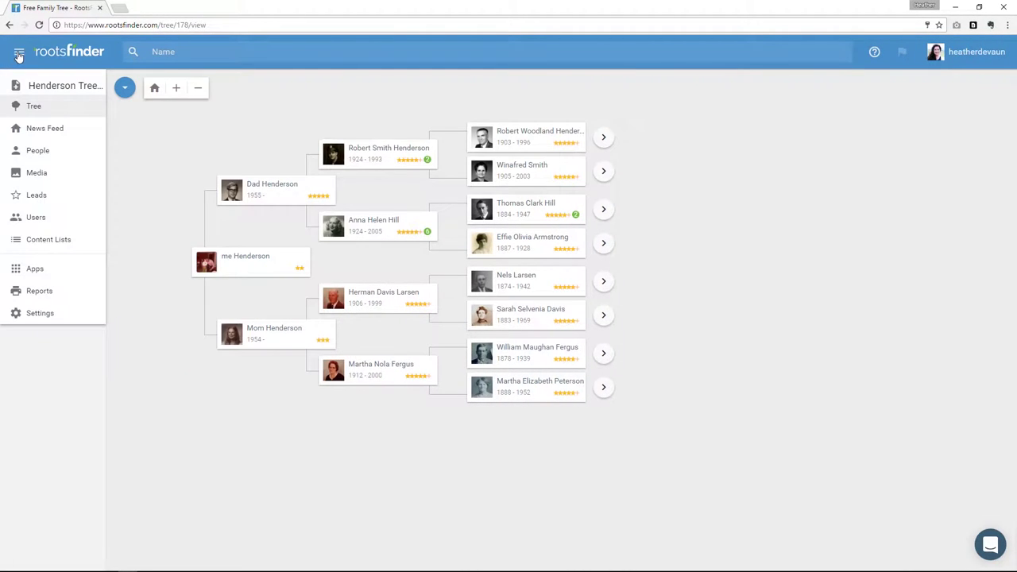
left_click(62, 56)
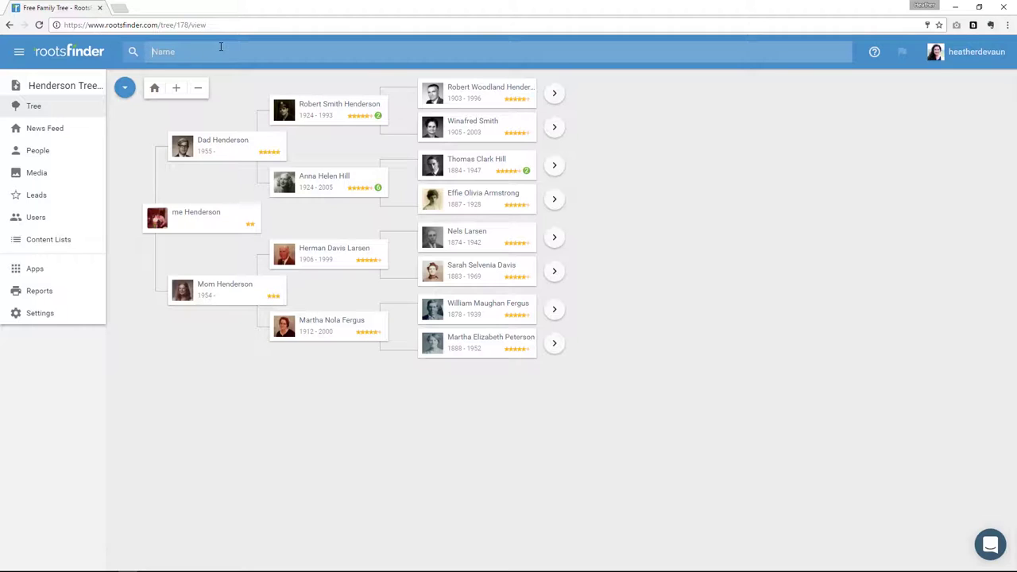
Step: Search the tree for 'Robert', browse the name matches, and dismiss the match list
left_click(221, 46)
type("Robert")
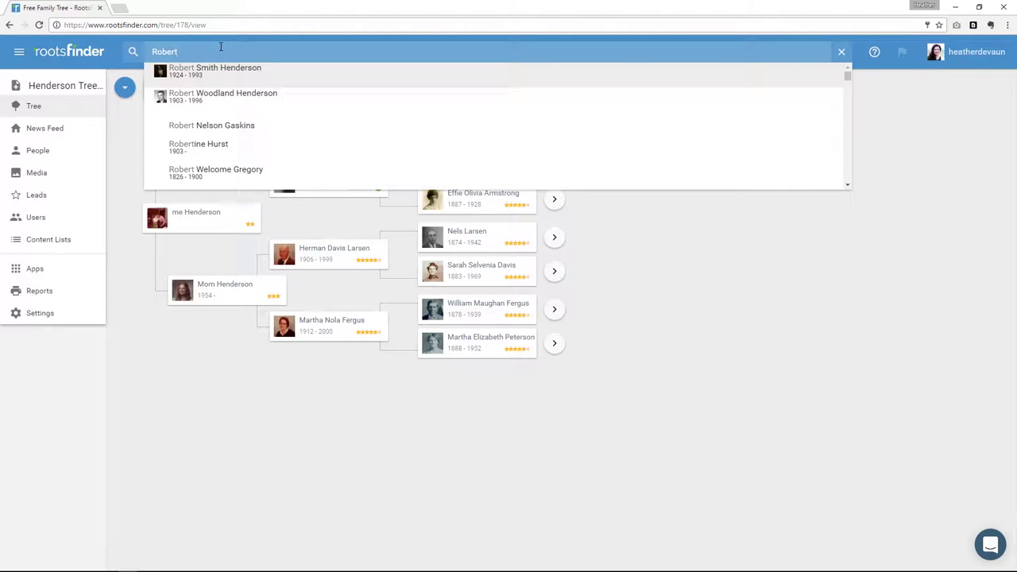
scroll(251, 159, "down", 3)
scroll(254, 159, "down", 2)
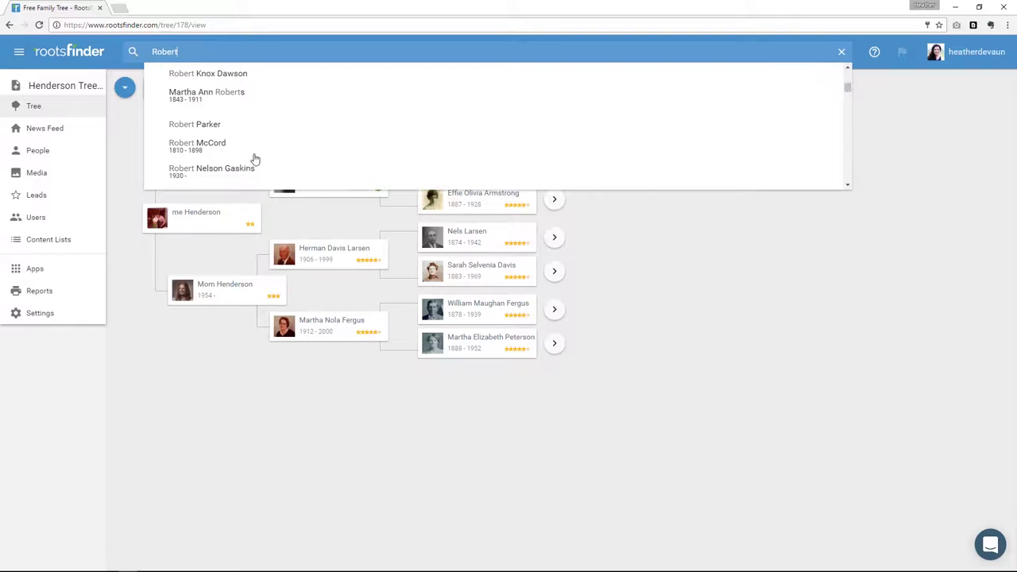
scroll(254, 158, "up", 1)
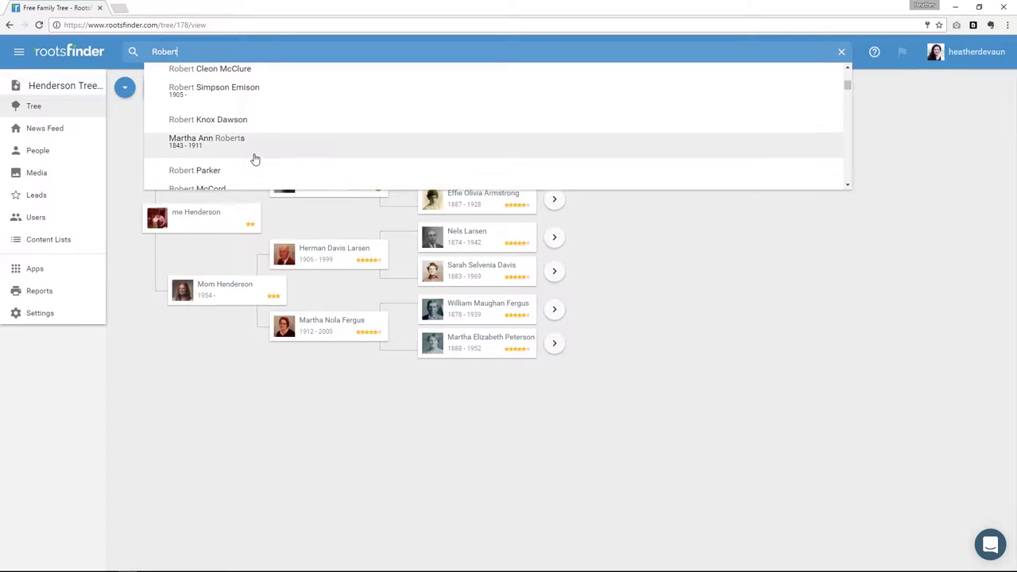
scroll(253, 159, "up", 3)
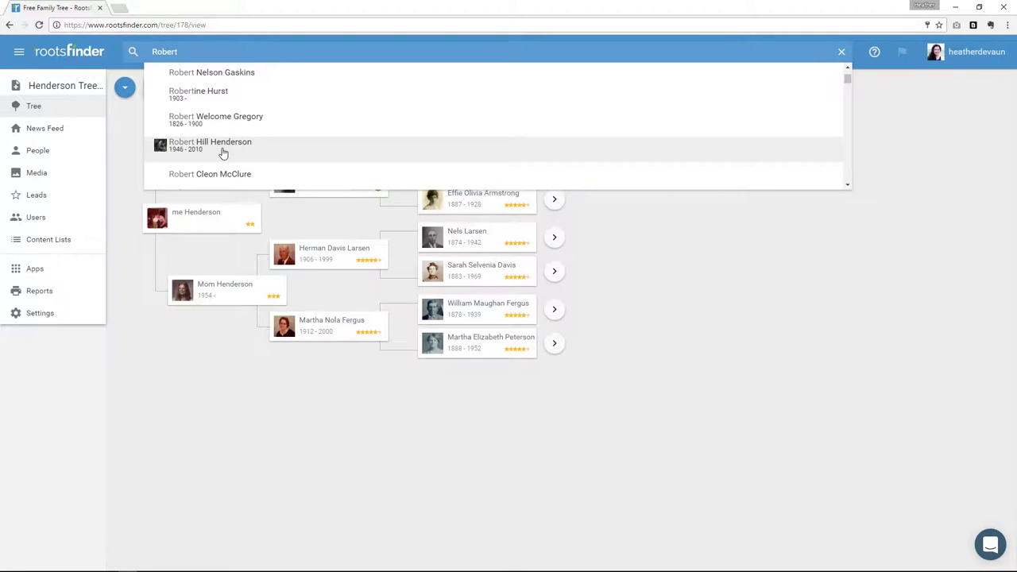
left_click(874, 54)
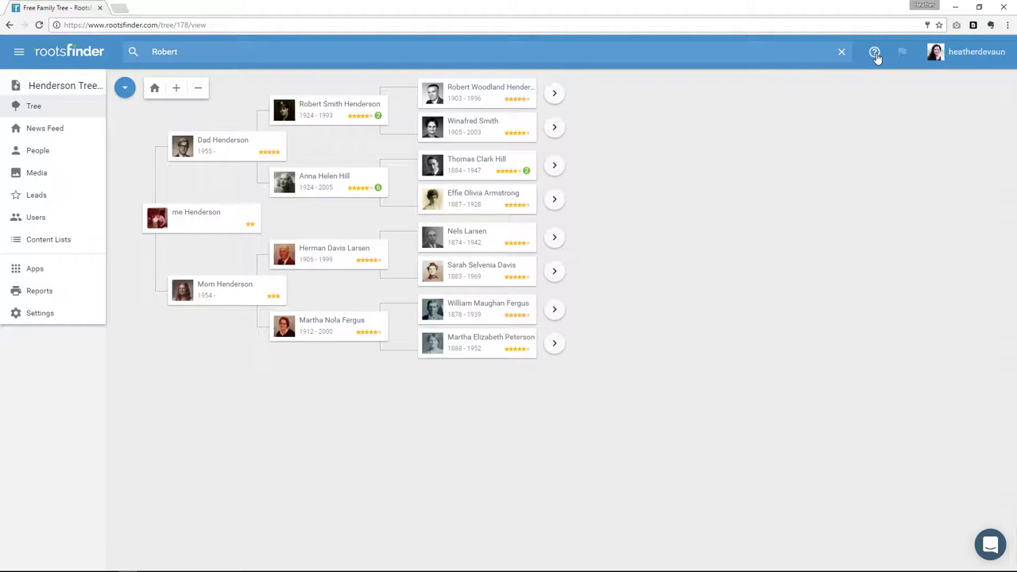
Step: Open the Support site from the help menu, then close its tab to return to the tree
left_click(876, 57)
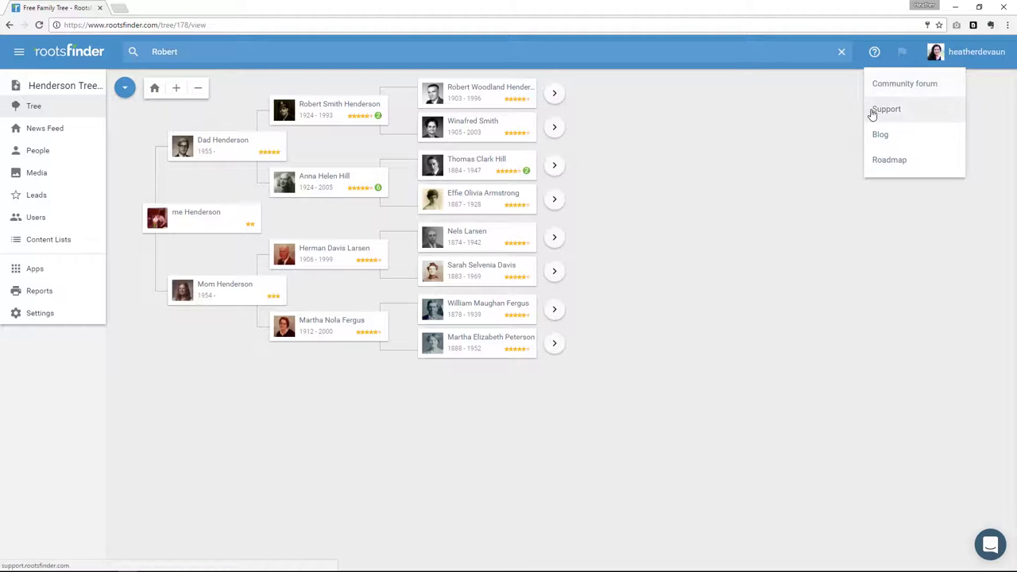
left_click(872, 111)
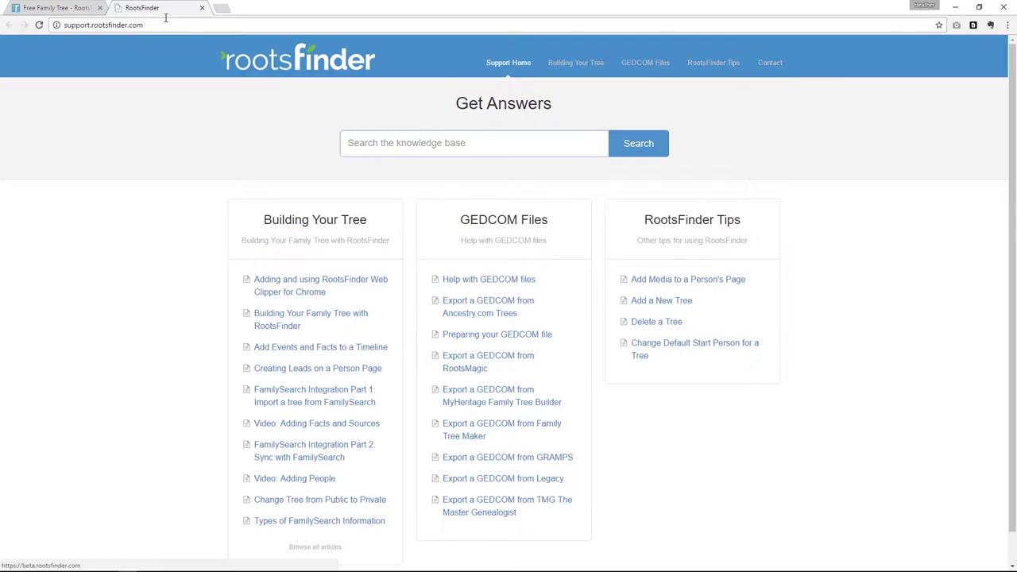
left_click(201, 9)
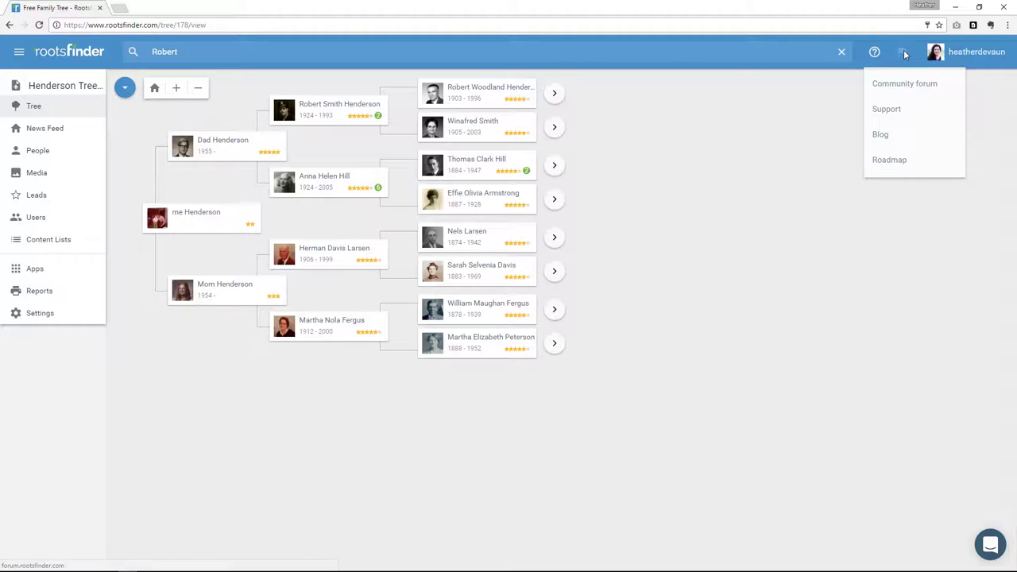
Step: Dismiss the help menu, open Account settings from the username menu, and close them unsaved
left_click(904, 53)
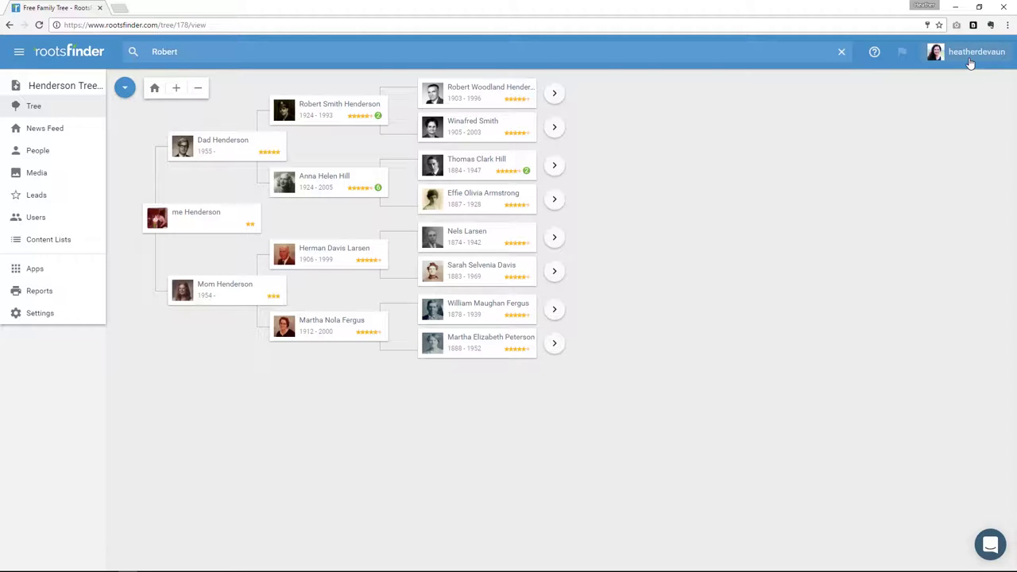
left_click(970, 62)
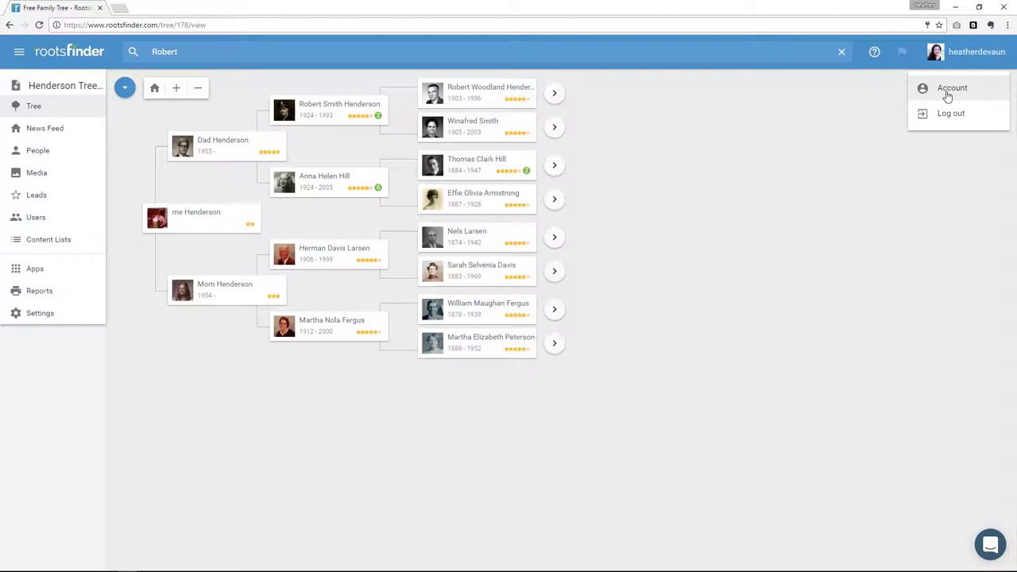
left_click(947, 93)
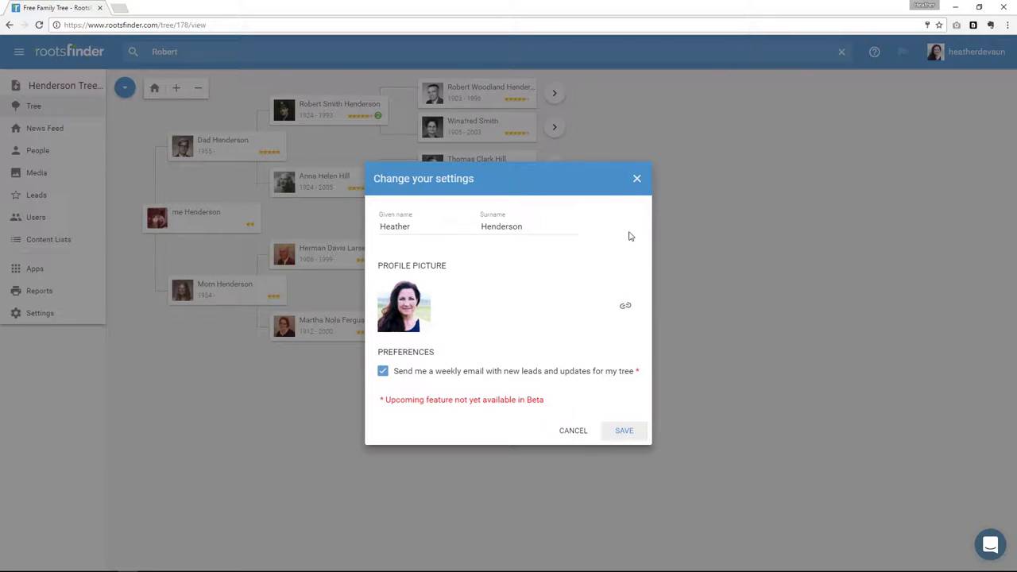
left_click(636, 180)
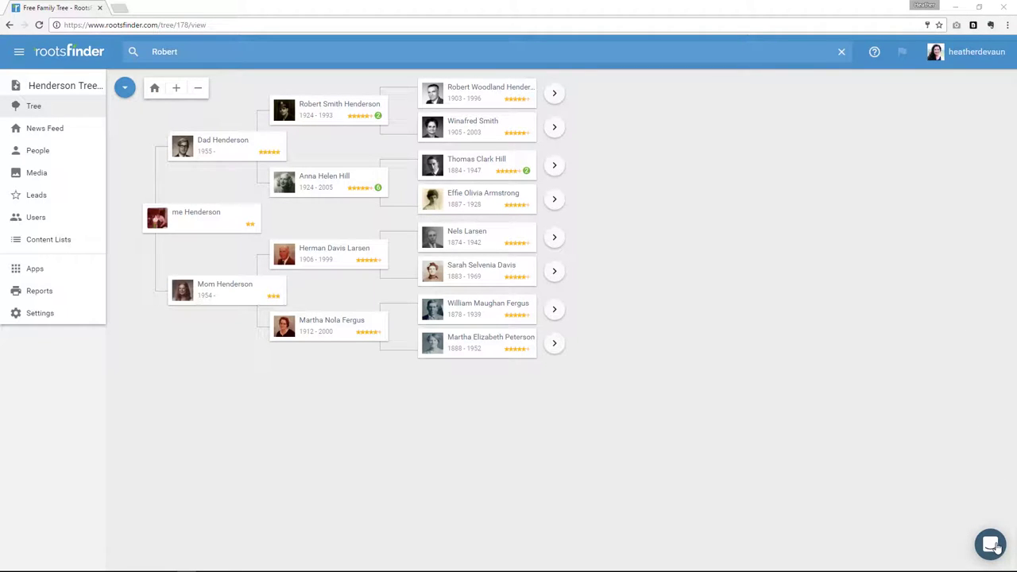
Step: Open the support chat Conversations panel, then close it again
left_click(995, 546)
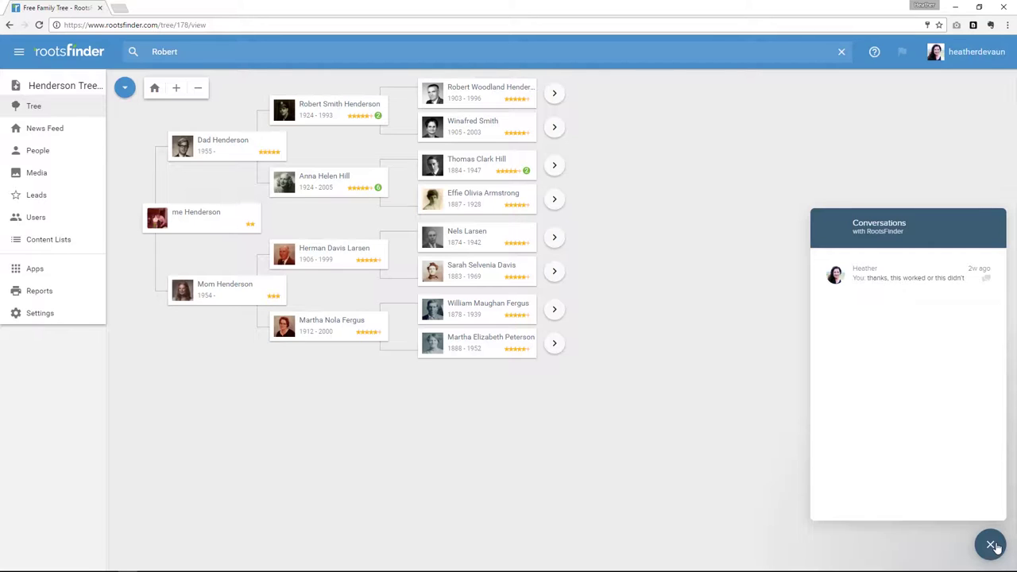
left_click(993, 546)
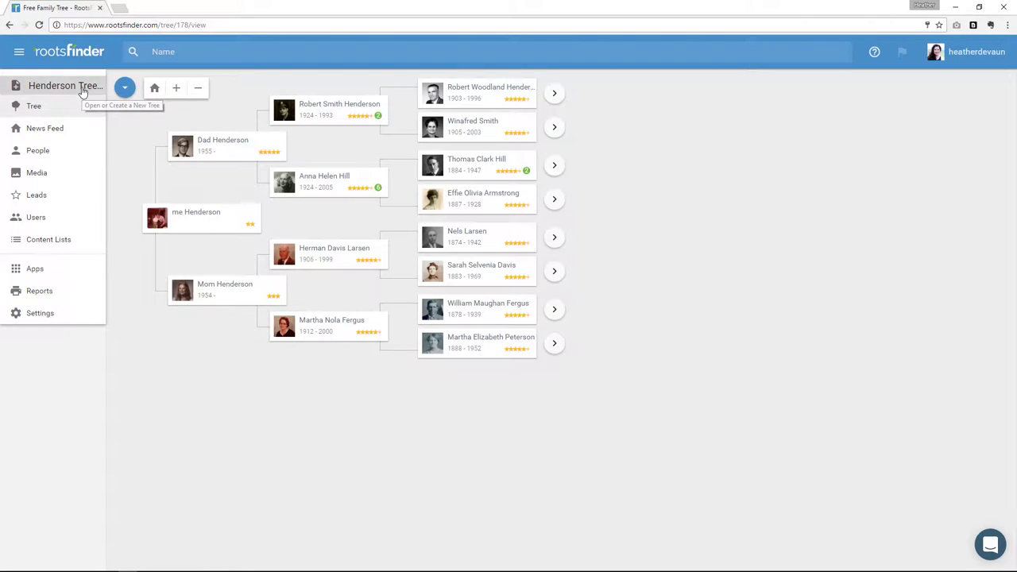
left_click(82, 87)
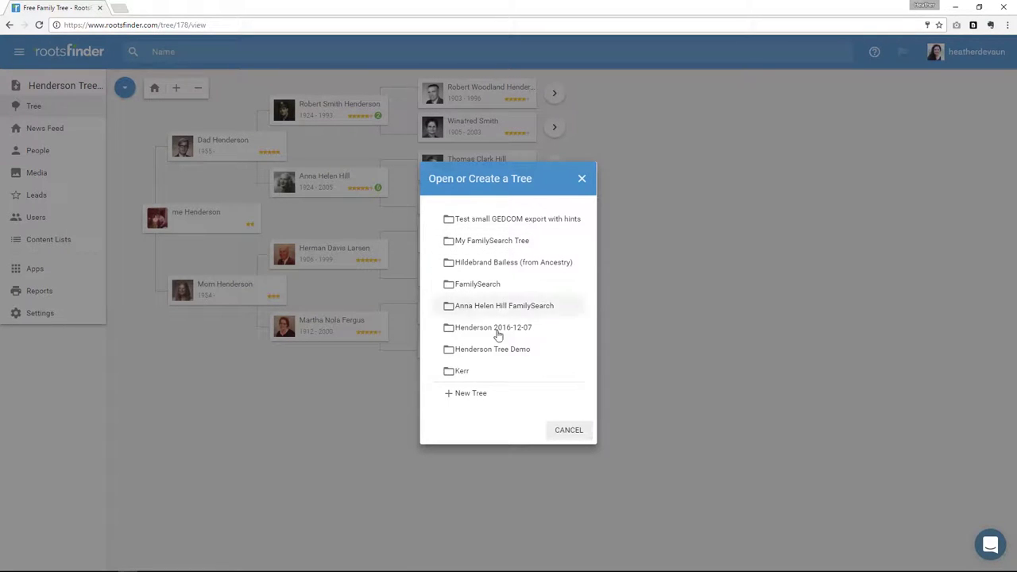
left_click(472, 399)
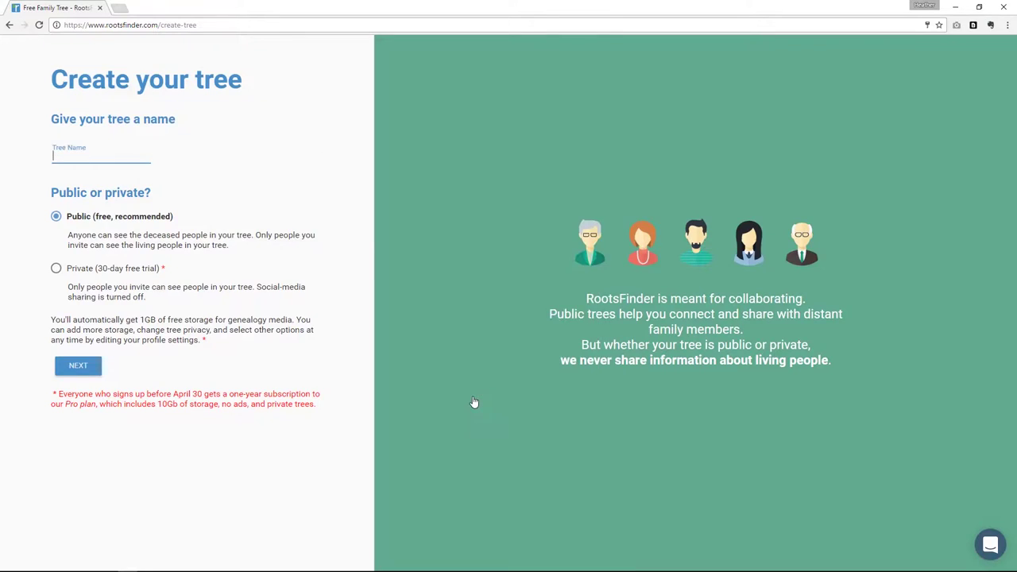
left_click(9, 26)
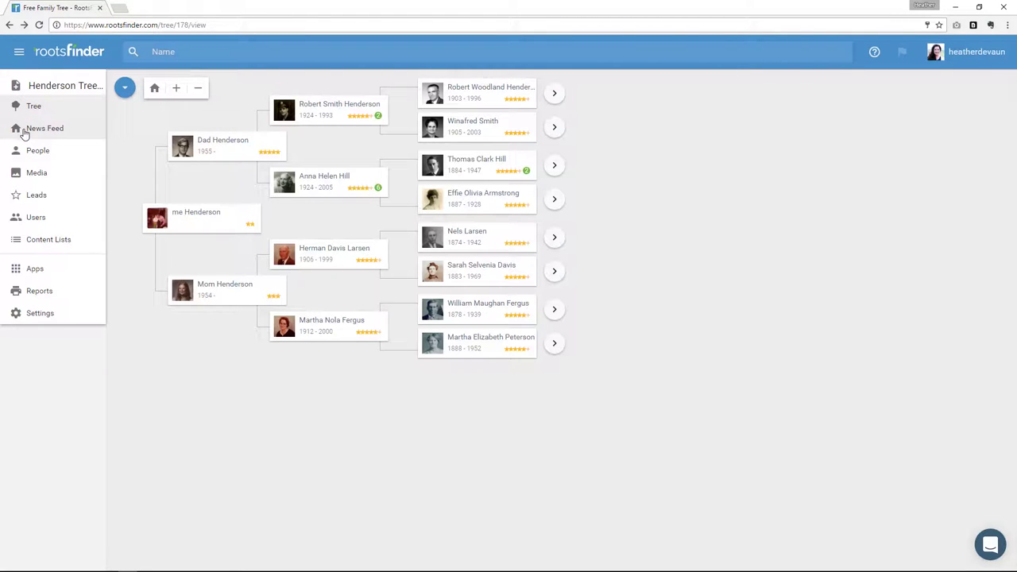
Step: View the tree's News Feed, then switch to its People list
left_click(24, 132)
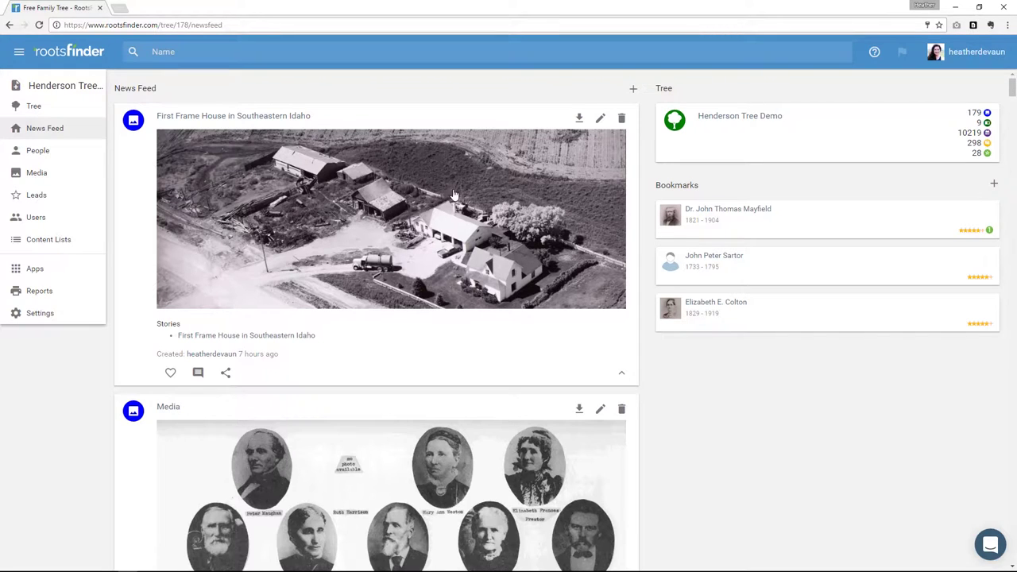
left_click(57, 157)
left_click(57, 157)
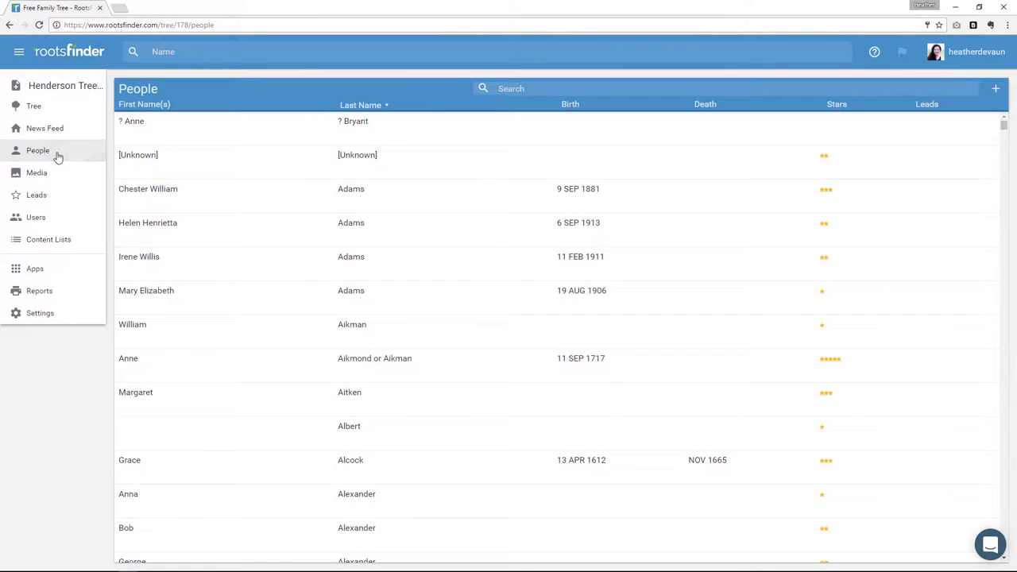
Step: Scroll the People list, filter it with 'cndiana', then go to the Media gallery
scroll(251, 271, "down", 2)
scroll(251, 270, "down", 3)
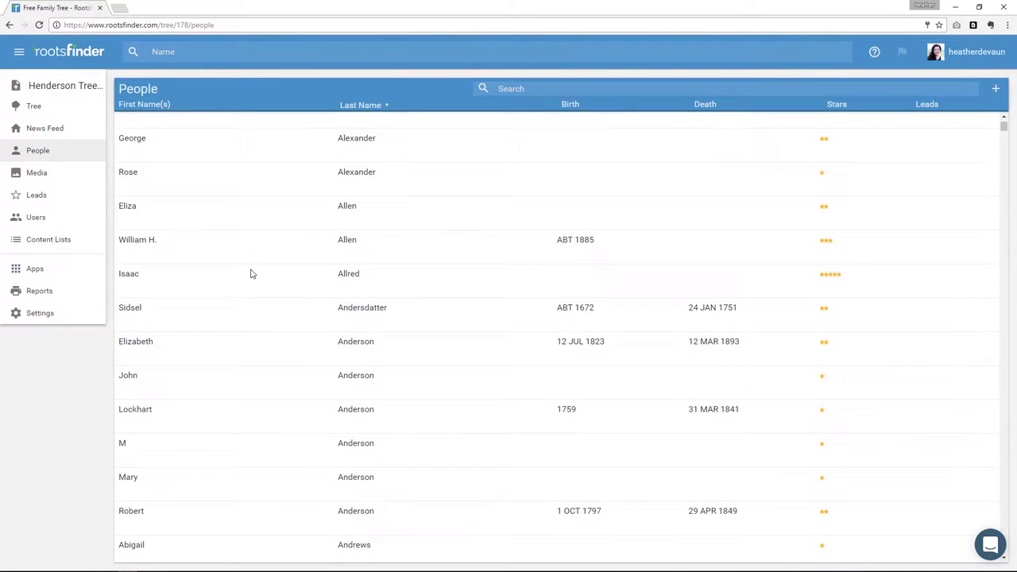
scroll(252, 274, "up", 6)
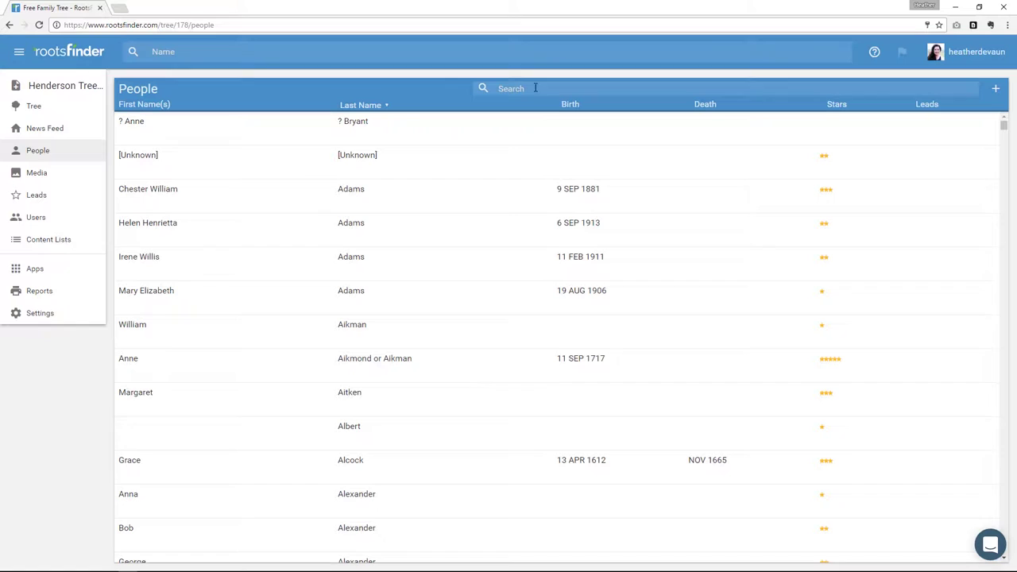
type("c")
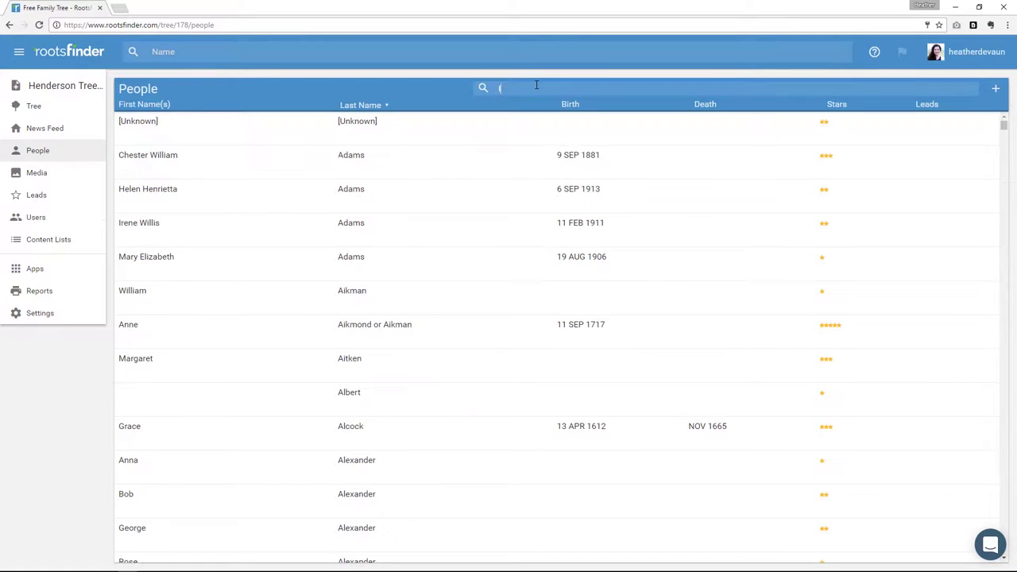
type("ndiana")
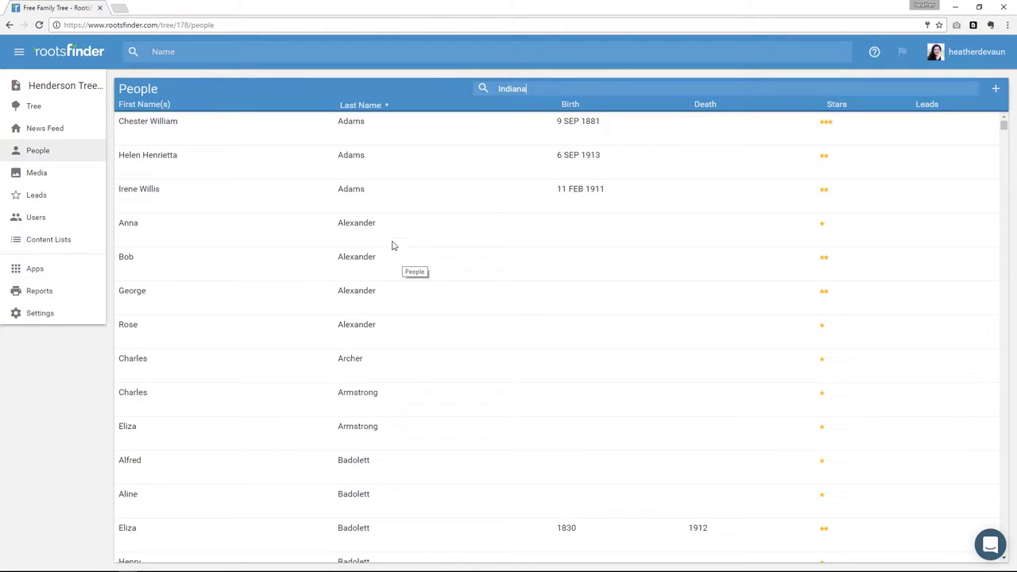
left_click(46, 177)
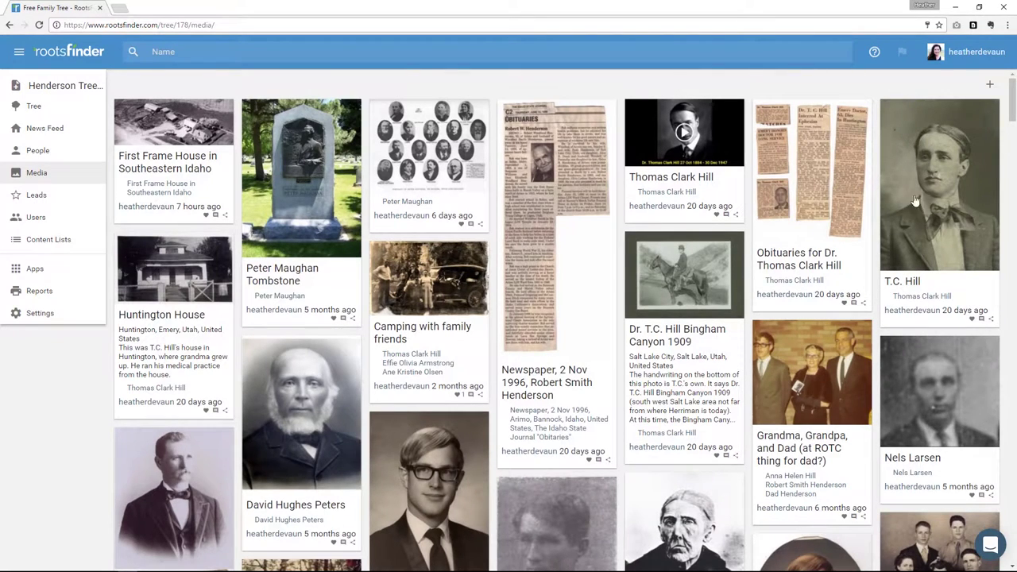
Step: Enlarge the T.C. Hill photo, scroll through its details, and close it back to the media grid
left_click(945, 208)
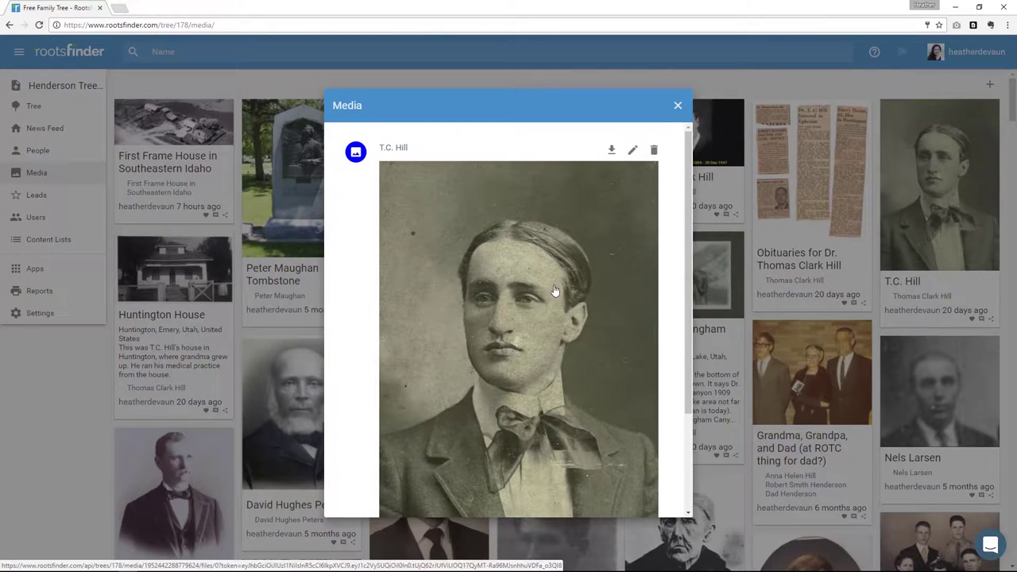
scroll(568, 280, "down", 3)
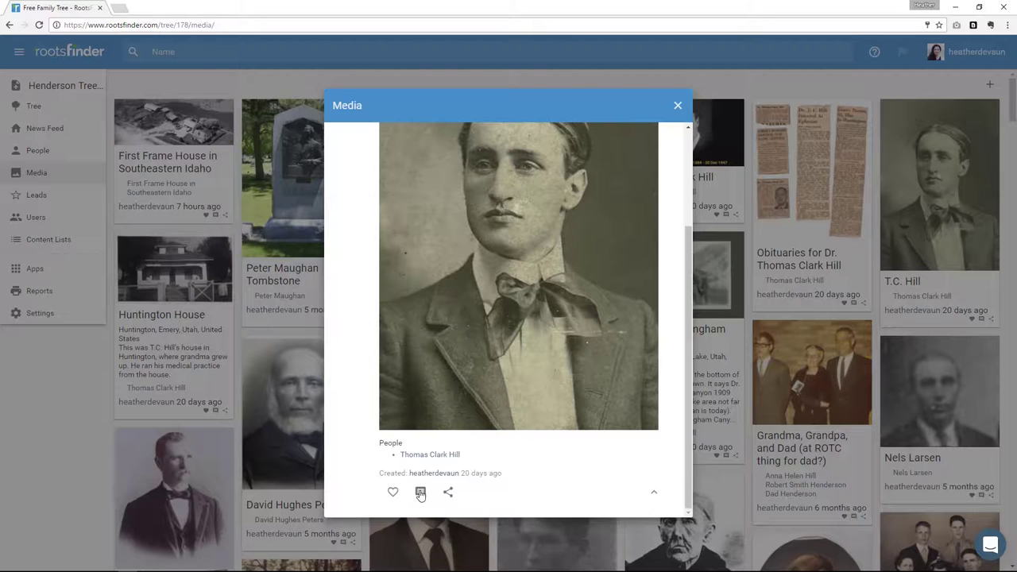
scroll(601, 357, "up", 3)
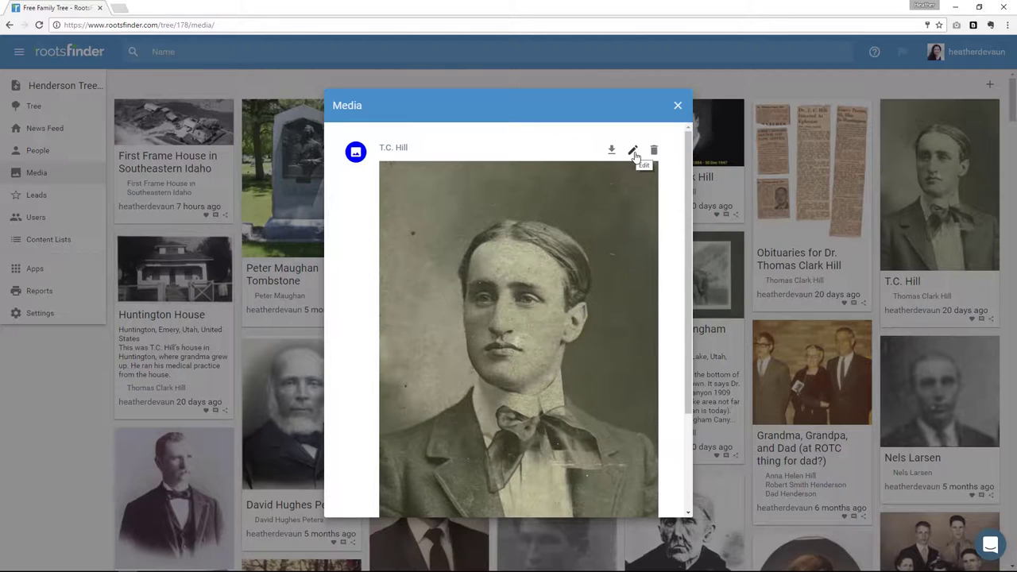
left_click(678, 105)
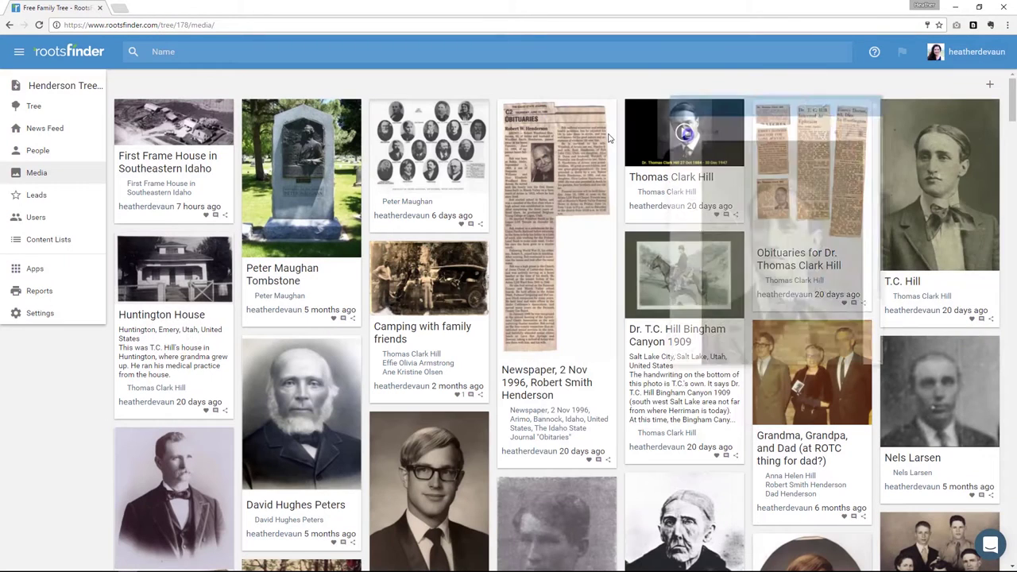
Step: Open Leads, scroll the list, and filter it by 'Indian' to leave the Smock family notes lead
left_click(38, 197)
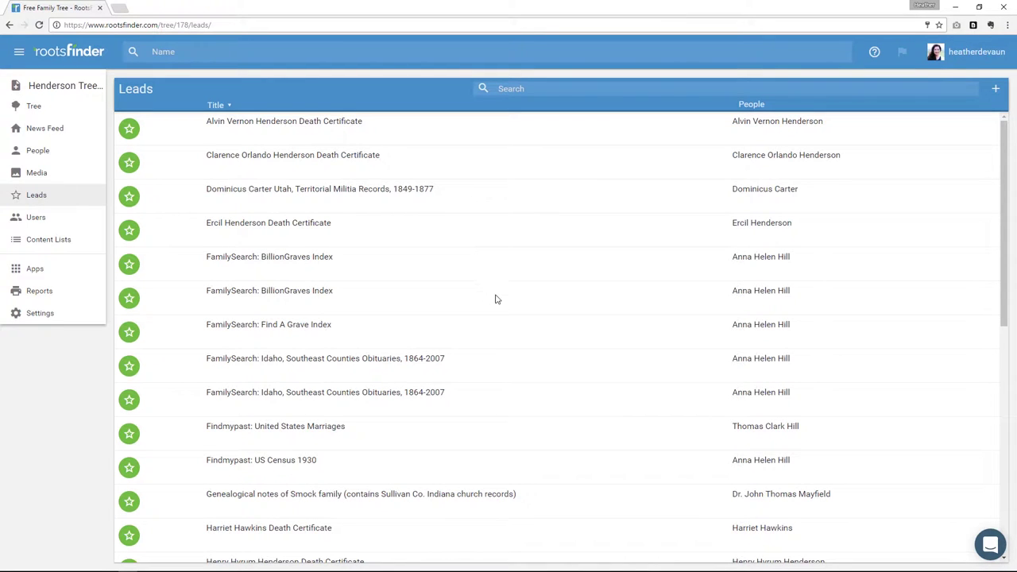
scroll(513, 328, "down", 5)
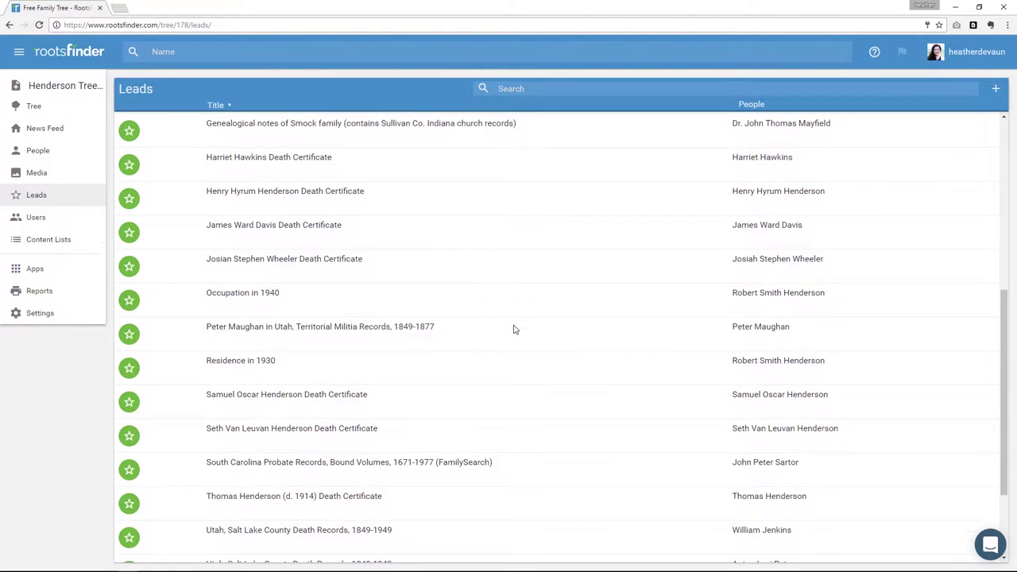
scroll(513, 328, "up", 5)
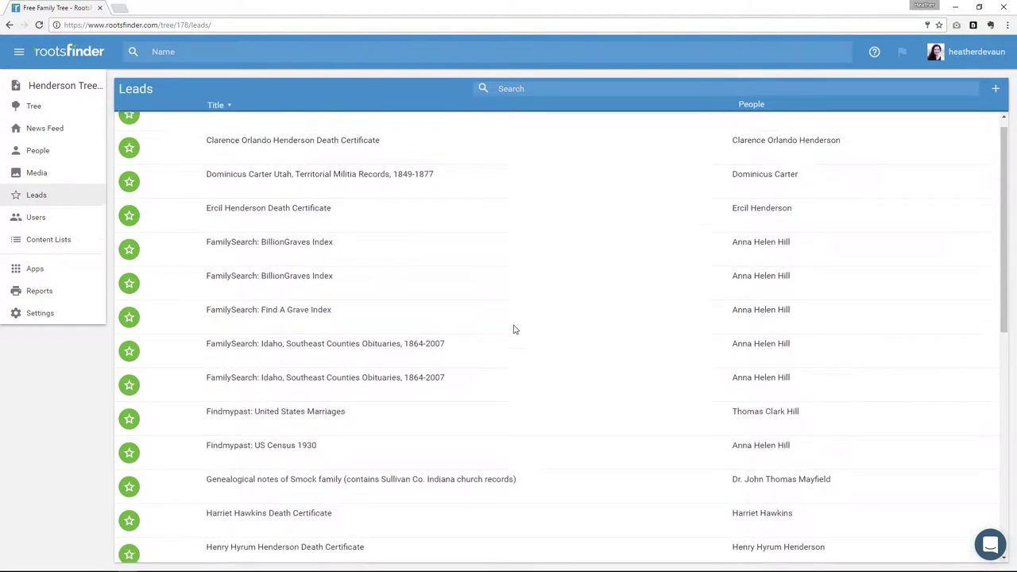
left_click(586, 87)
type("Indiana")
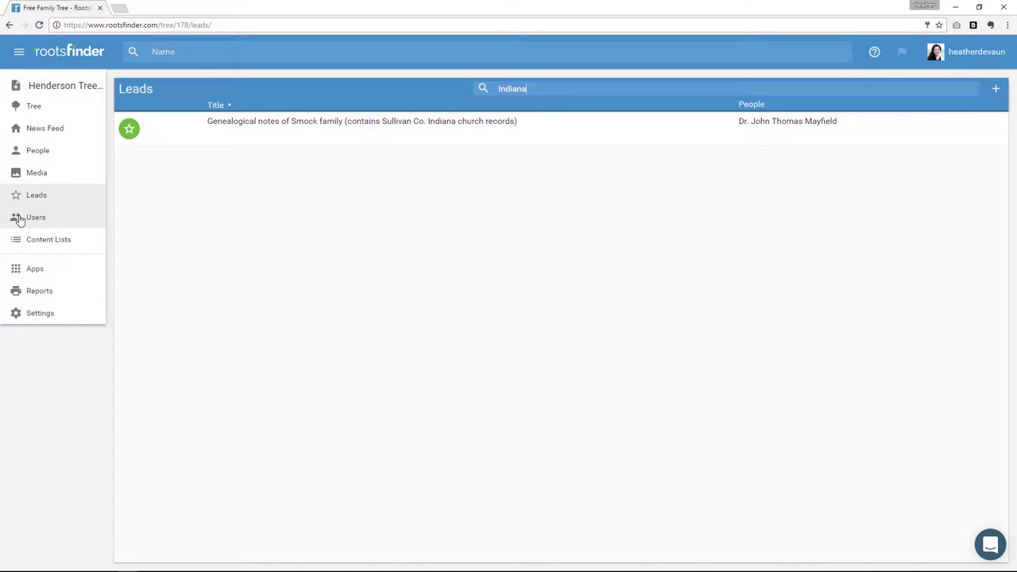
Step: Open Users and Invitations, try the invite form's email, name, Can View and Can Edit, then close it unsent
left_click(20, 221)
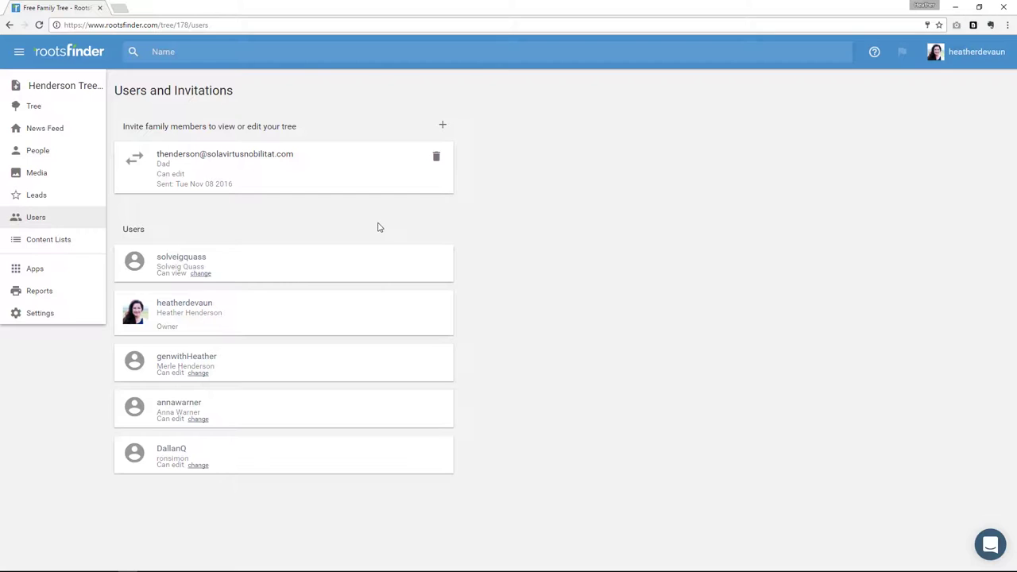
left_click(443, 126)
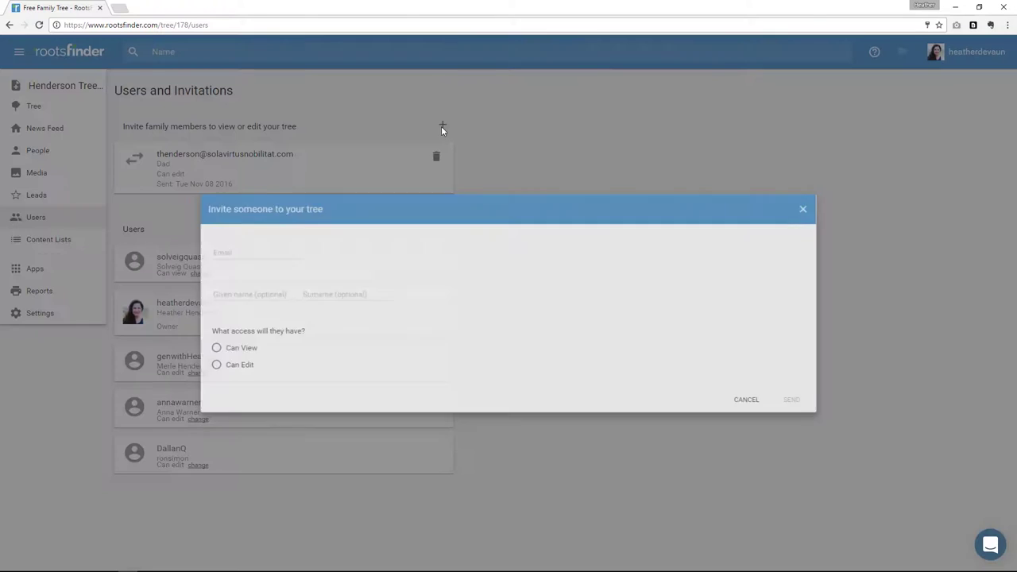
left_click(397, 248)
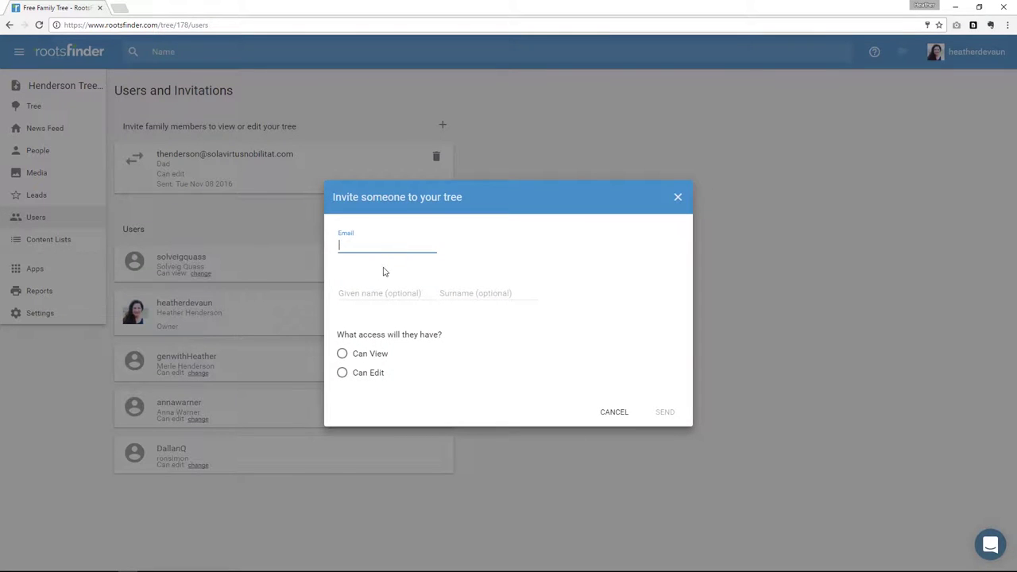
left_click(372, 295)
left_click(342, 354)
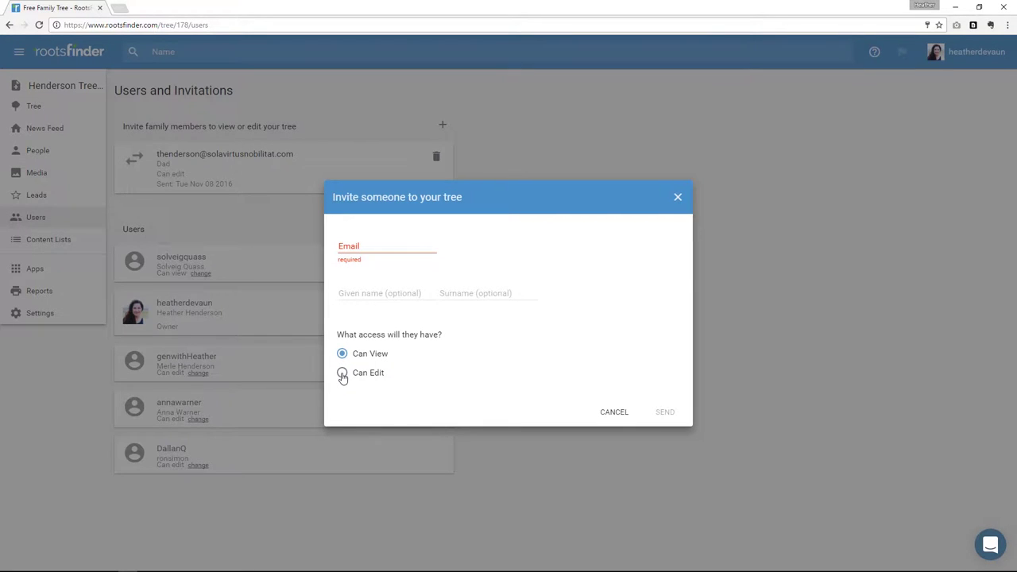
left_click(342, 373)
left_click(678, 199)
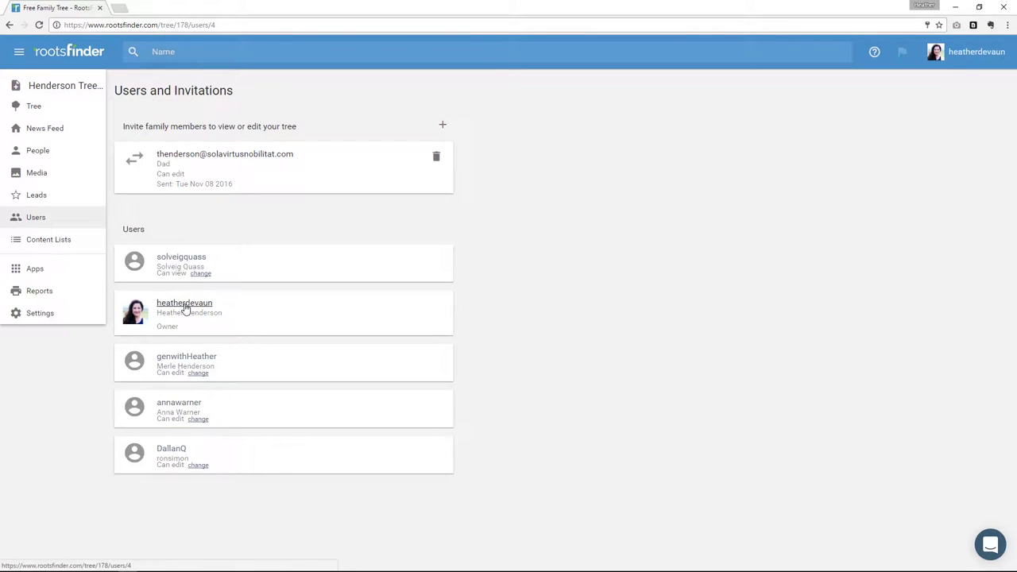
left_click(184, 305)
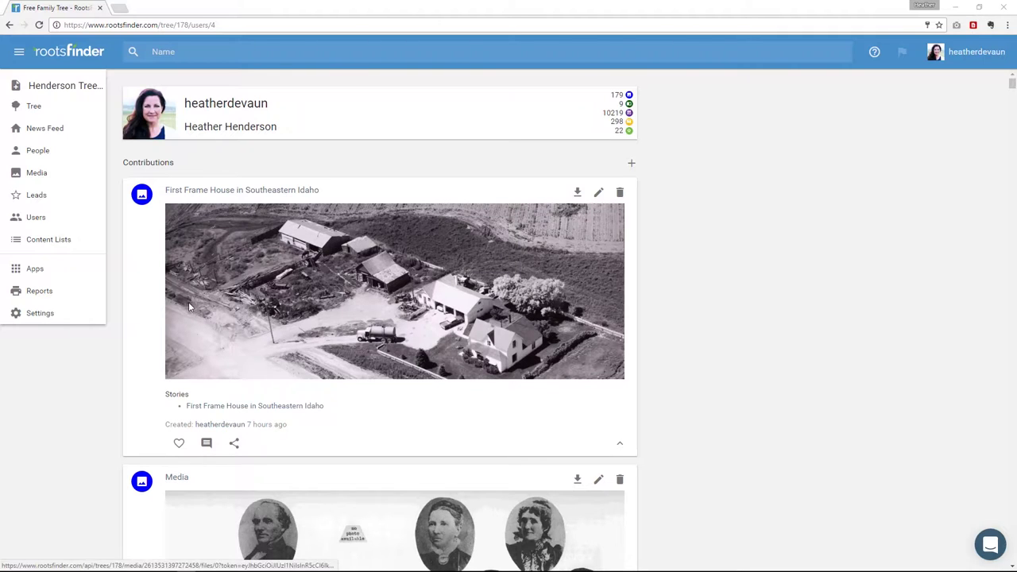
left_click(10, 25)
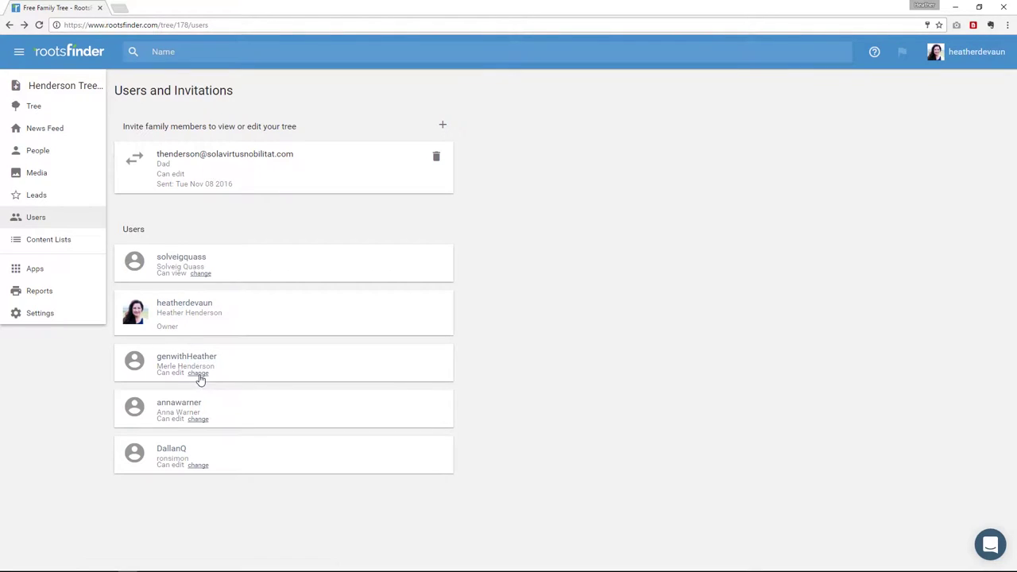
left_click(199, 419)
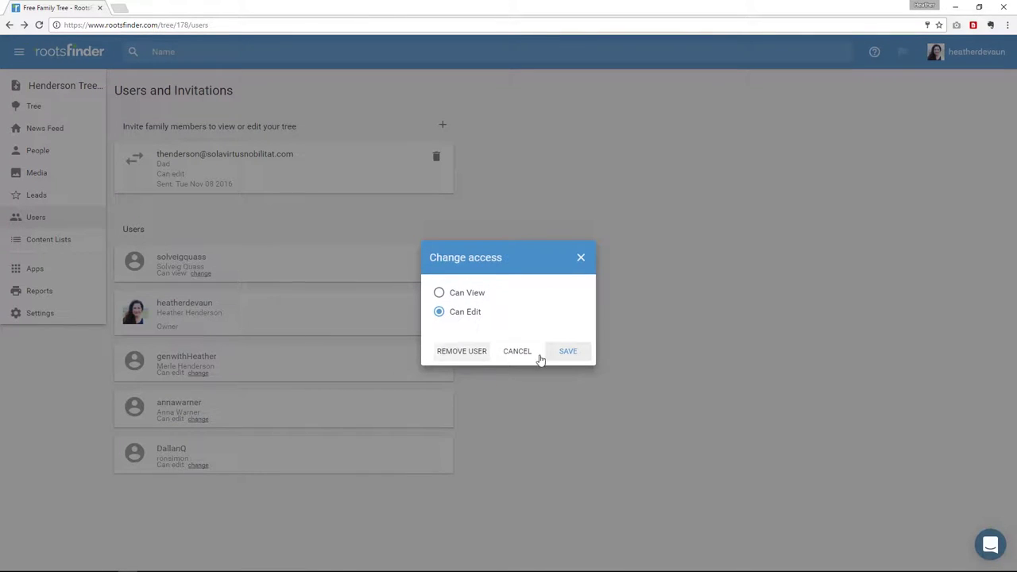
left_click(581, 259)
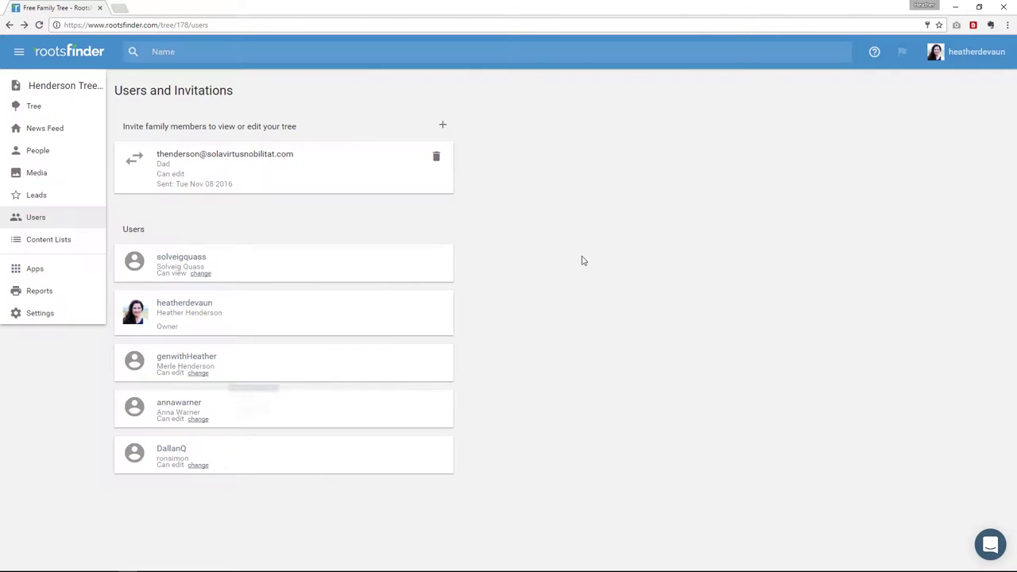
Step: Open Content Lists > Evidences, scroll through the Birth records table, and focus its Search box
left_click(48, 239)
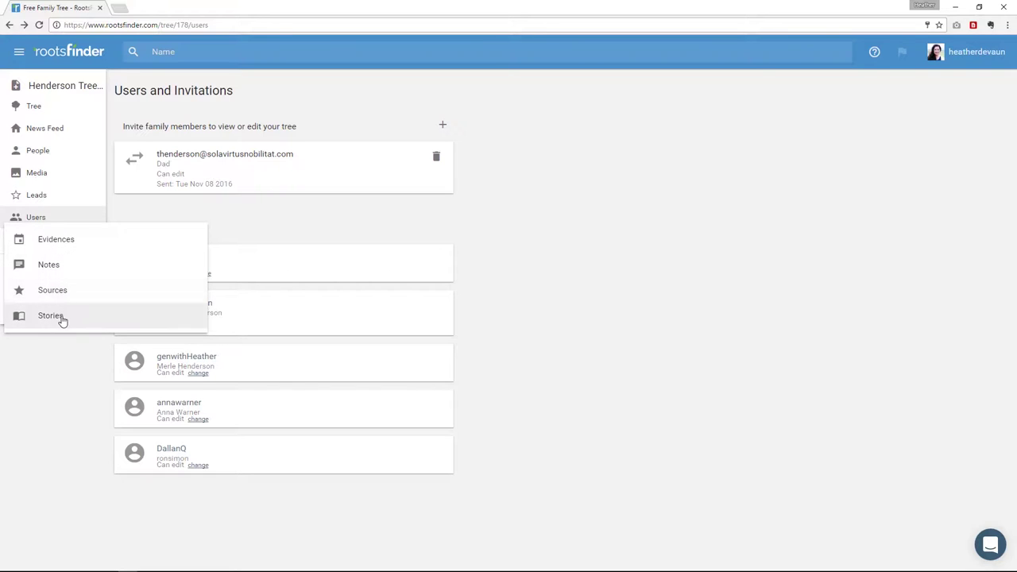
left_click(51, 238)
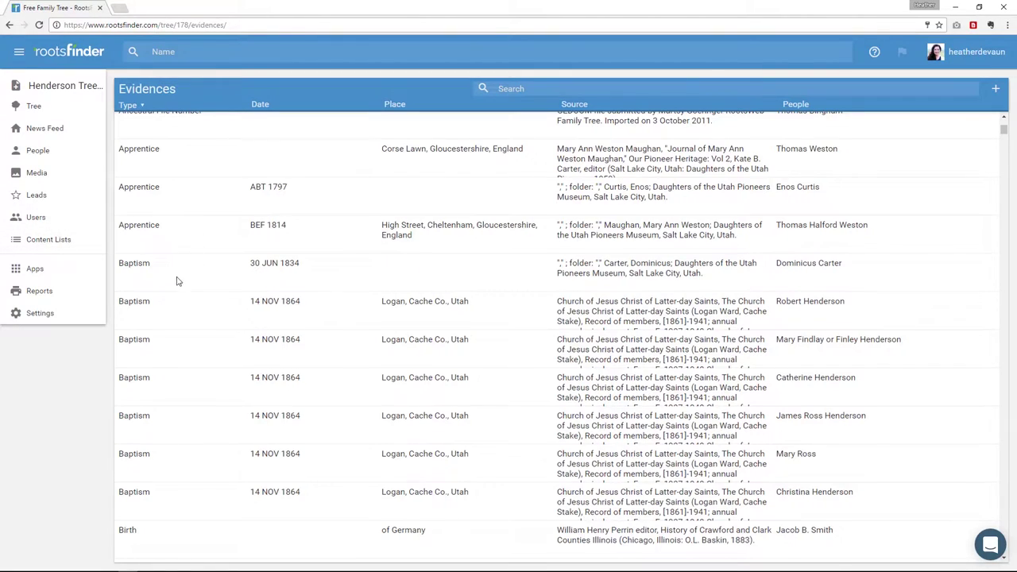
scroll(176, 286, "down", 3)
scroll(176, 296, "down", 5)
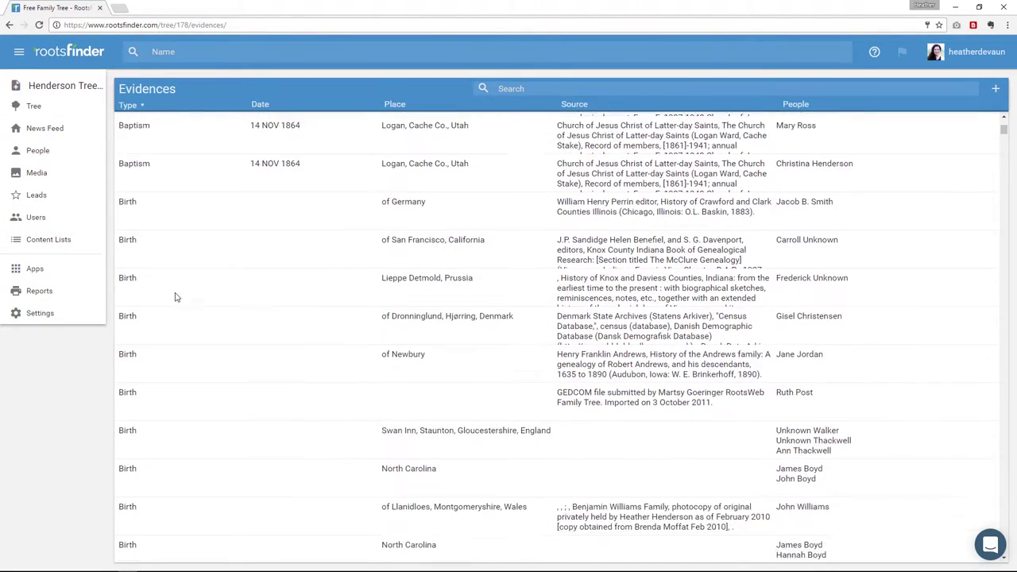
scroll(176, 296, "down", 8)
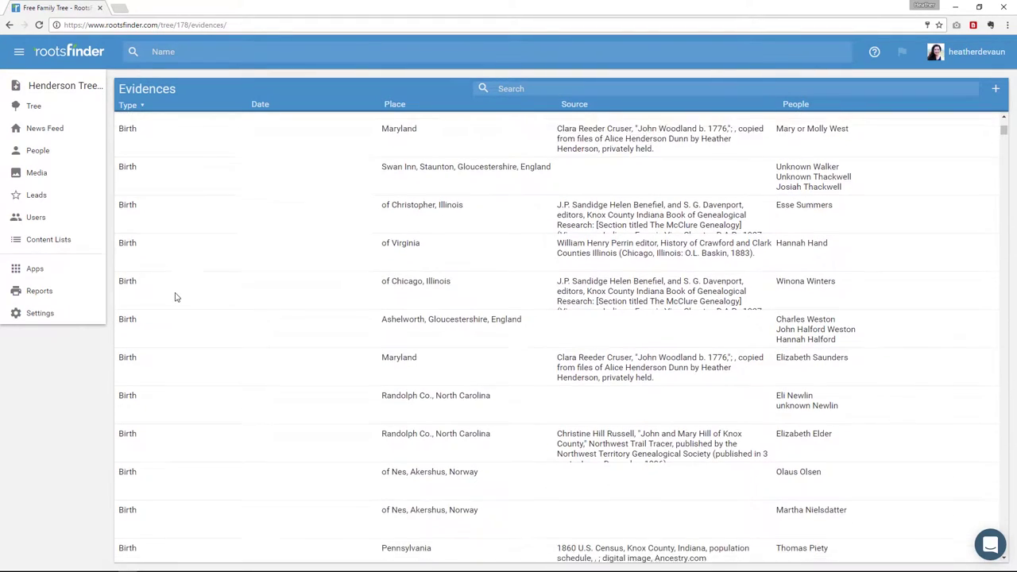
scroll(176, 297, "down", 4)
scroll(176, 297, "down", 5)
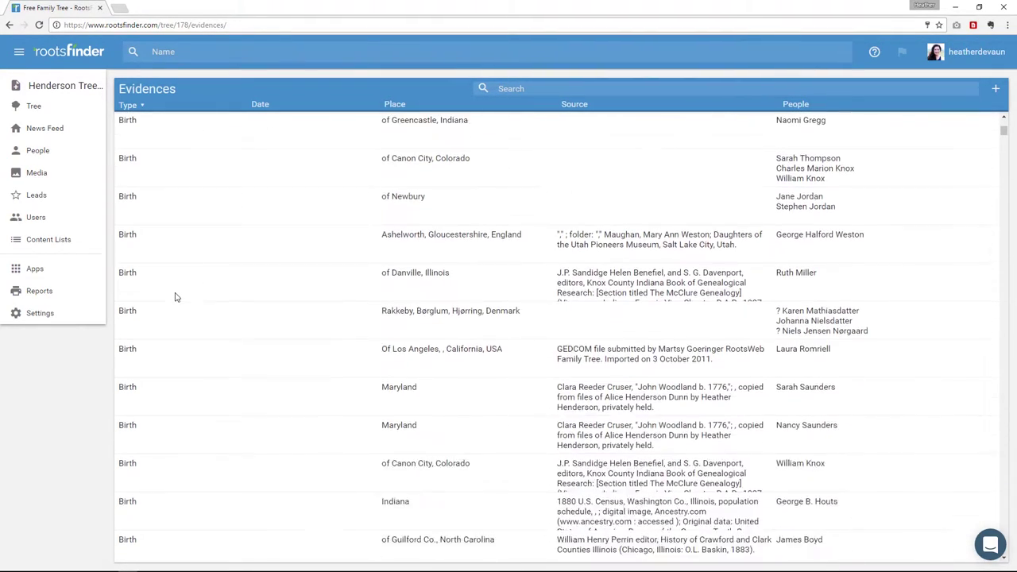
scroll(176, 296, "down", 3)
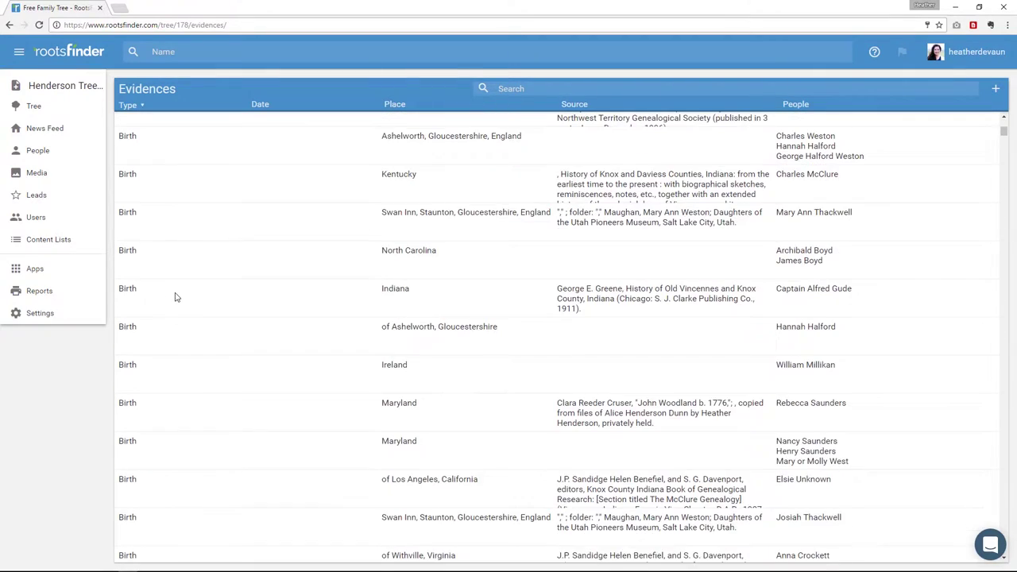
scroll(176, 296, "down", 6)
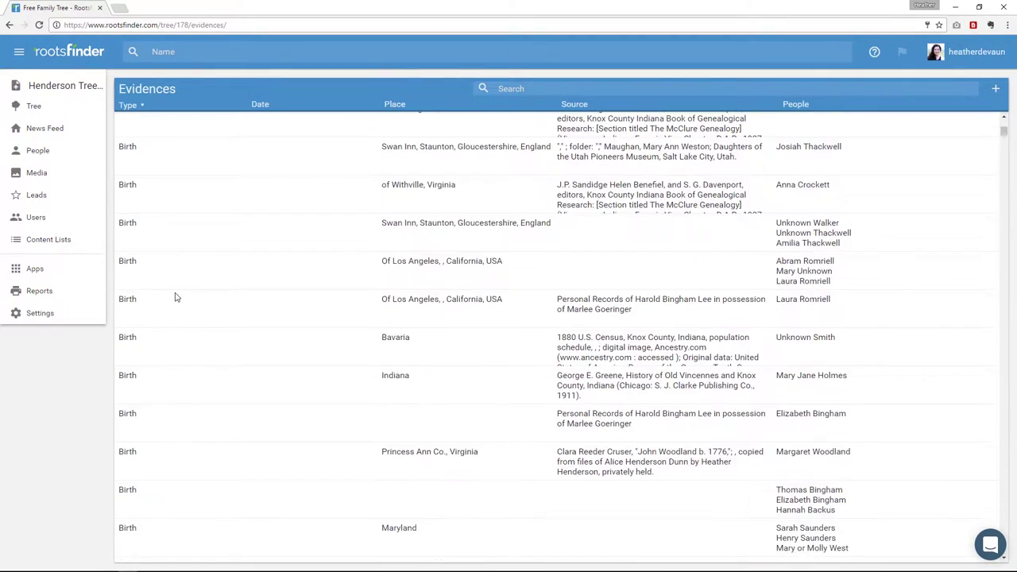
scroll(176, 296, "down", 1)
scroll(177, 296, "down", 3)
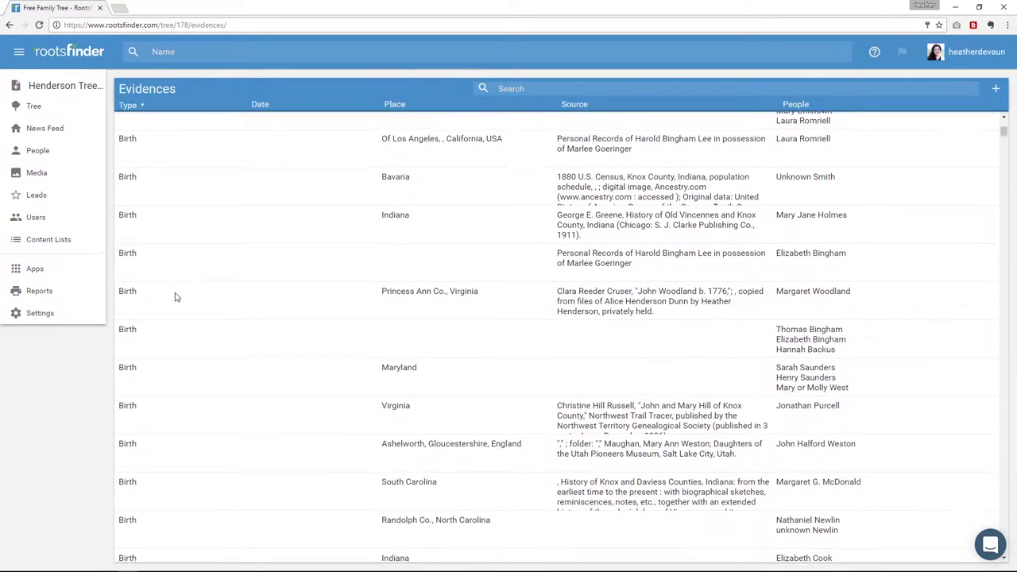
scroll(176, 297, "down", 1)
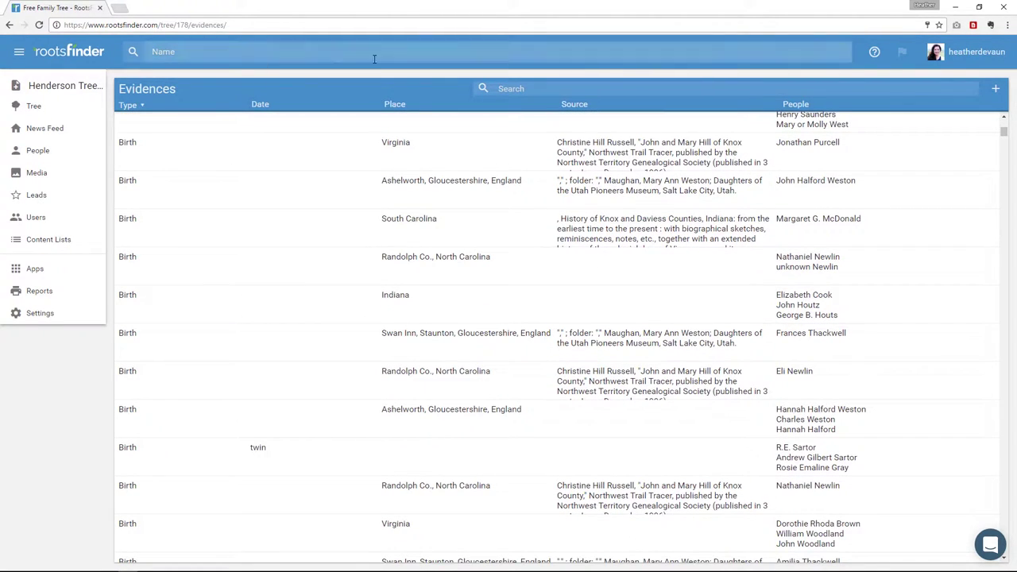
left_click(520, 89)
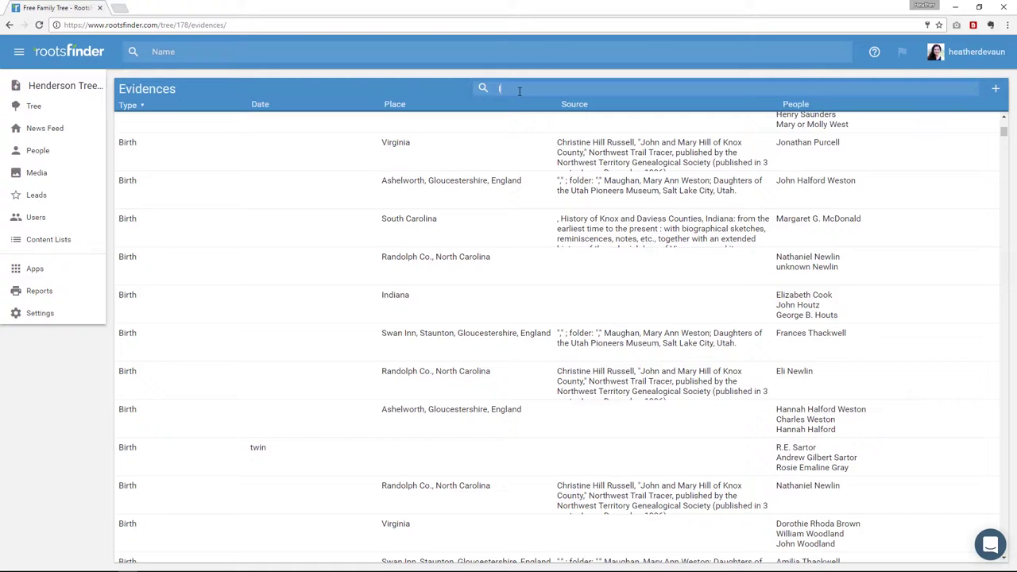
Step: Filter evidence by 'Indiana', review the Sullivan Co., Indiana birth record, then show the Notes list
type("Indiana")
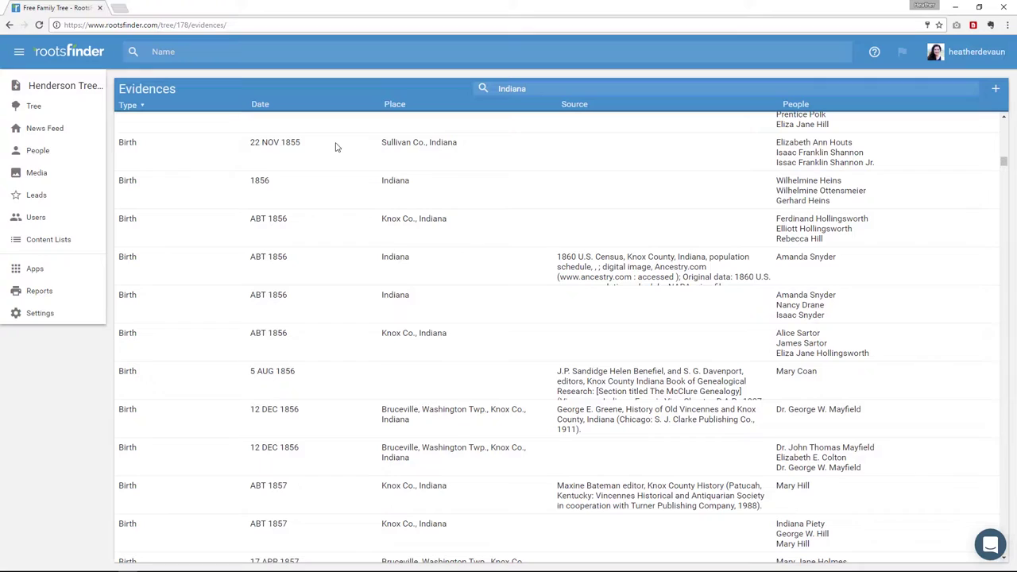
left_click(125, 143)
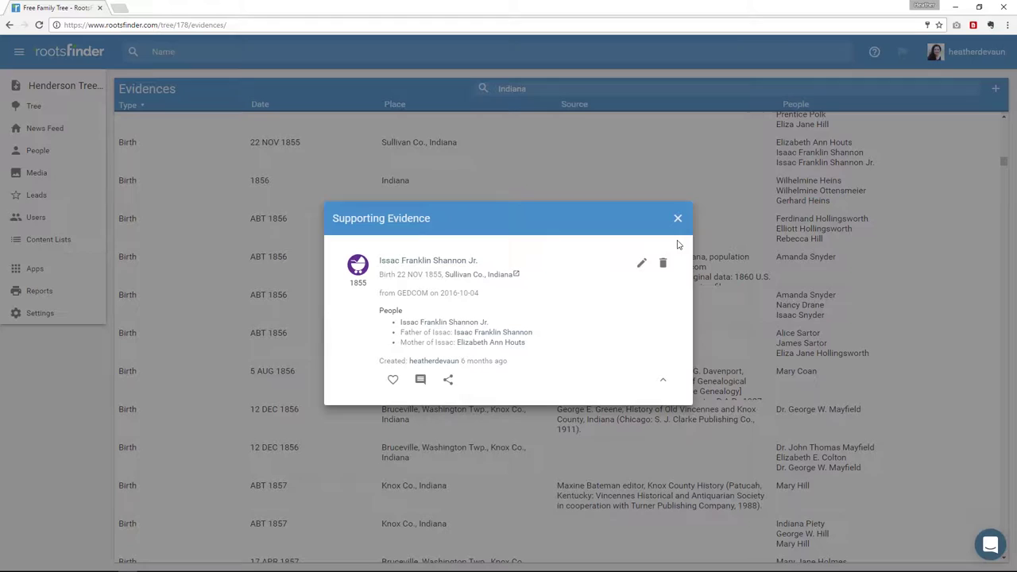
left_click(757, 189)
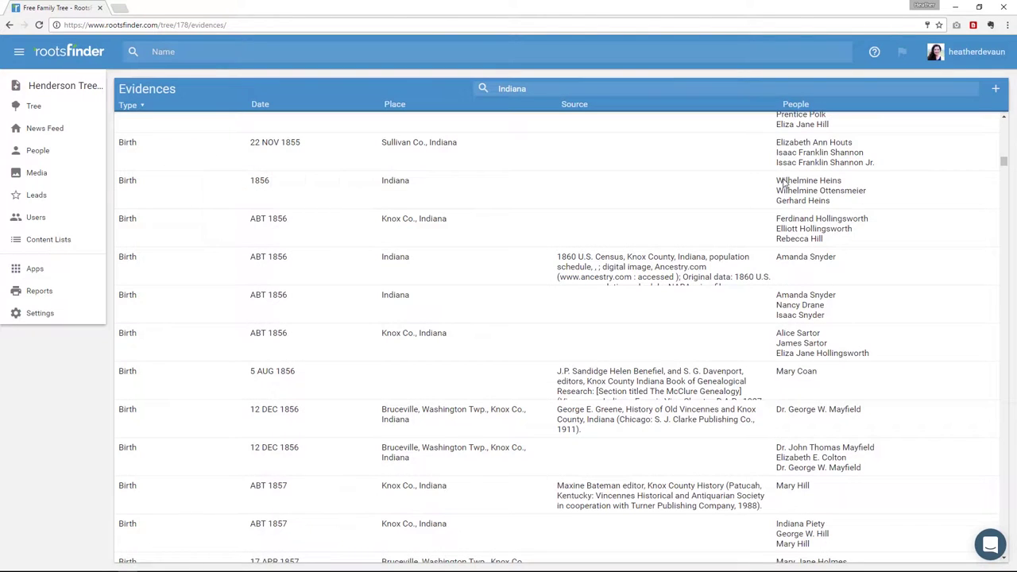
left_click(14, 239)
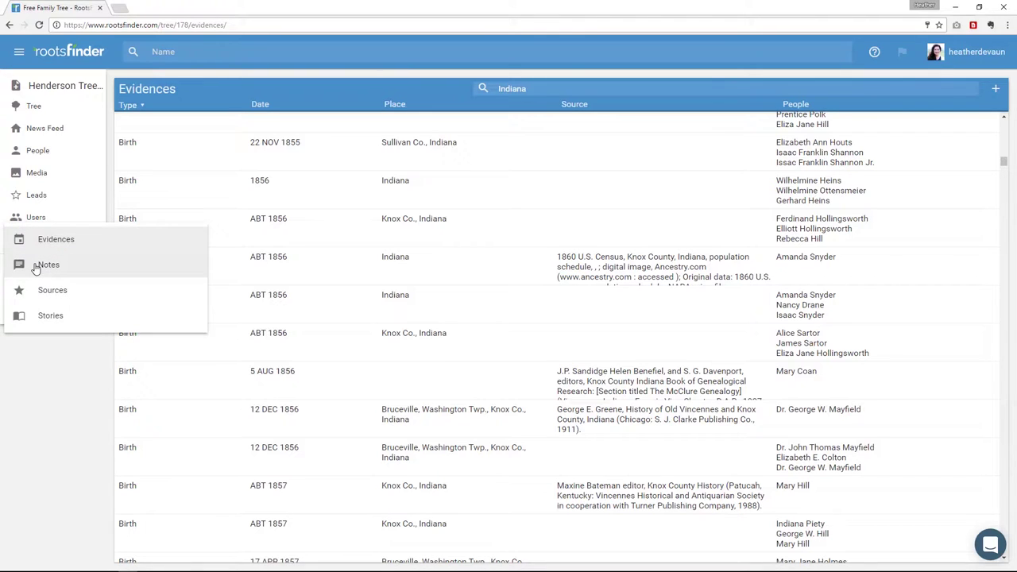
left_click(35, 269)
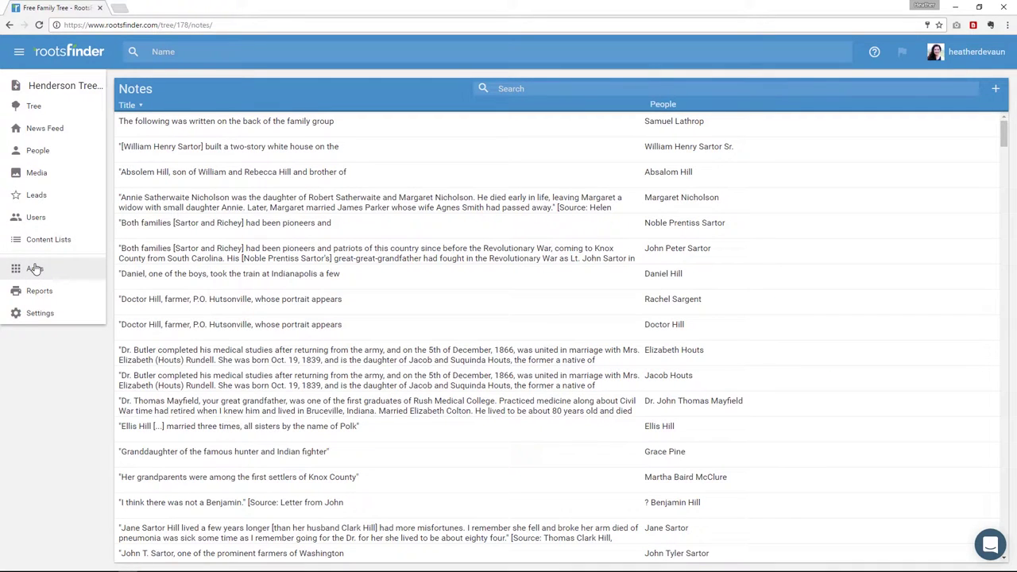
Step: Search the notes for 481074 and review the Mayfield Research Calendar: Sullivan County, Indiana note
left_click(527, 89)
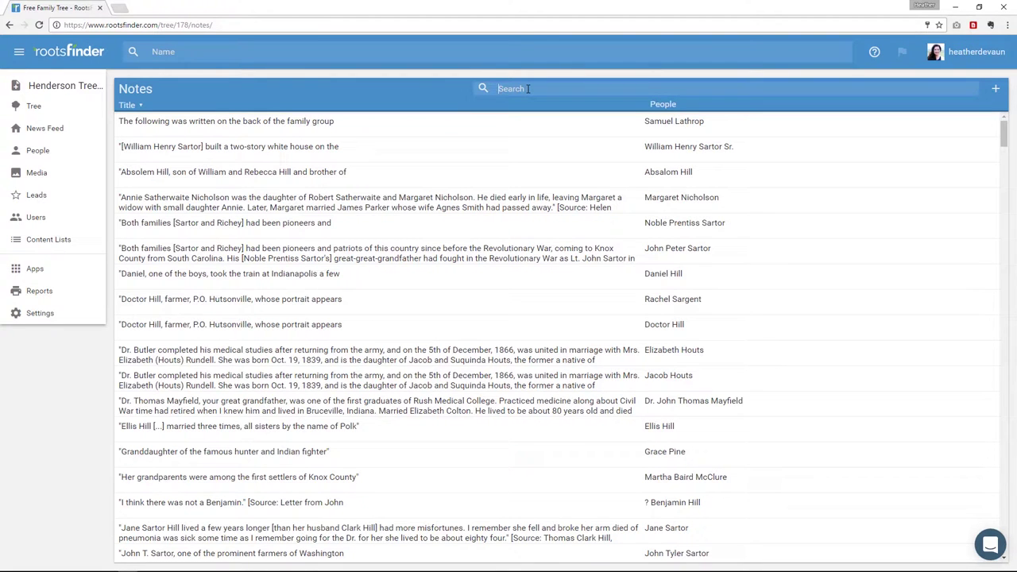
type("48")
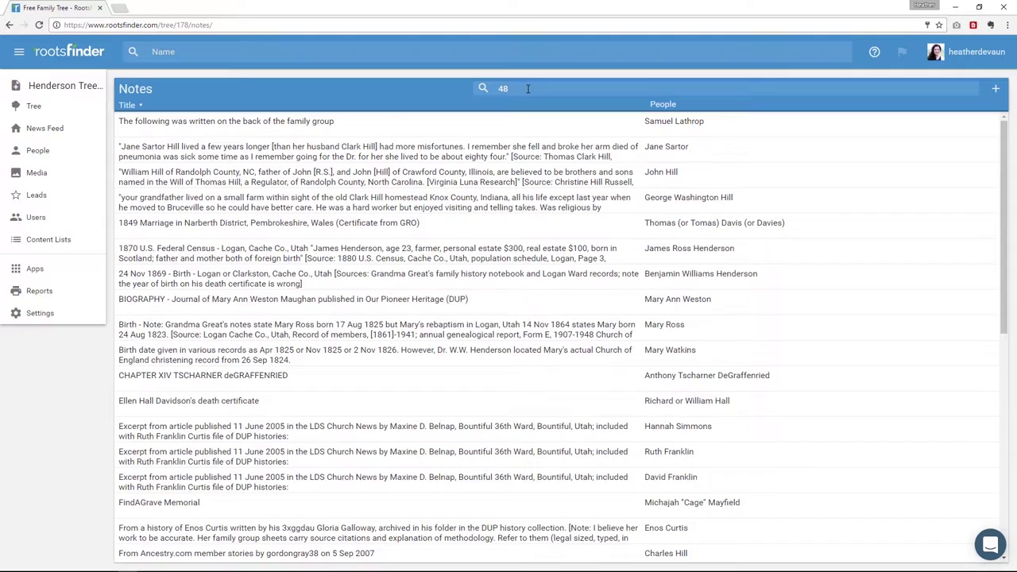
type("1074")
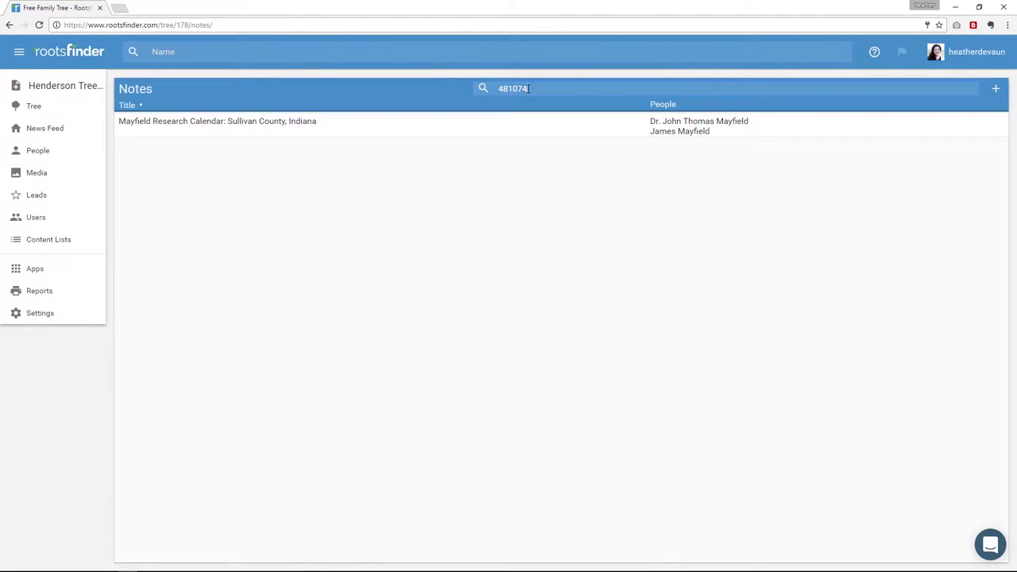
left_click(283, 129)
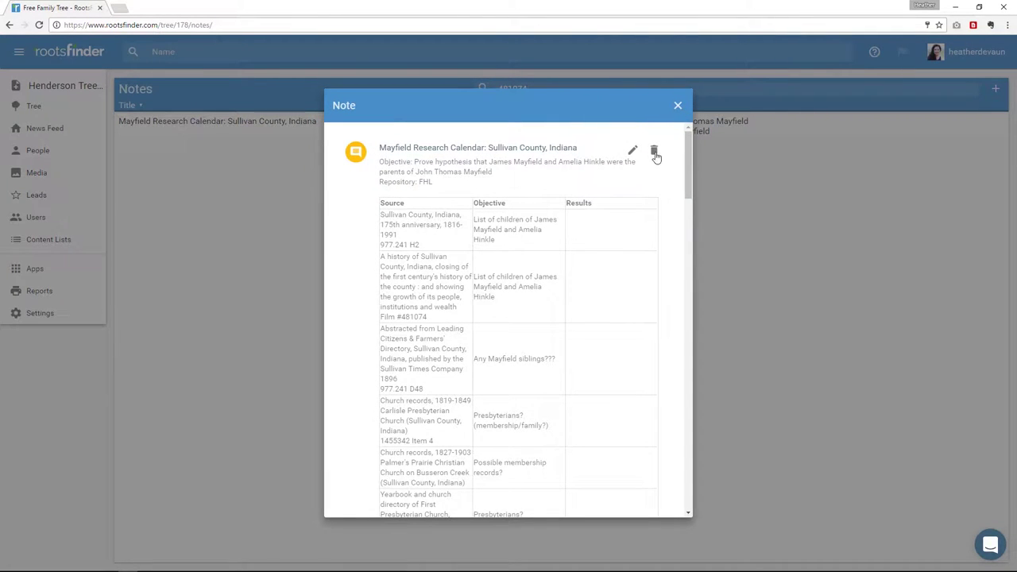
left_click(677, 107)
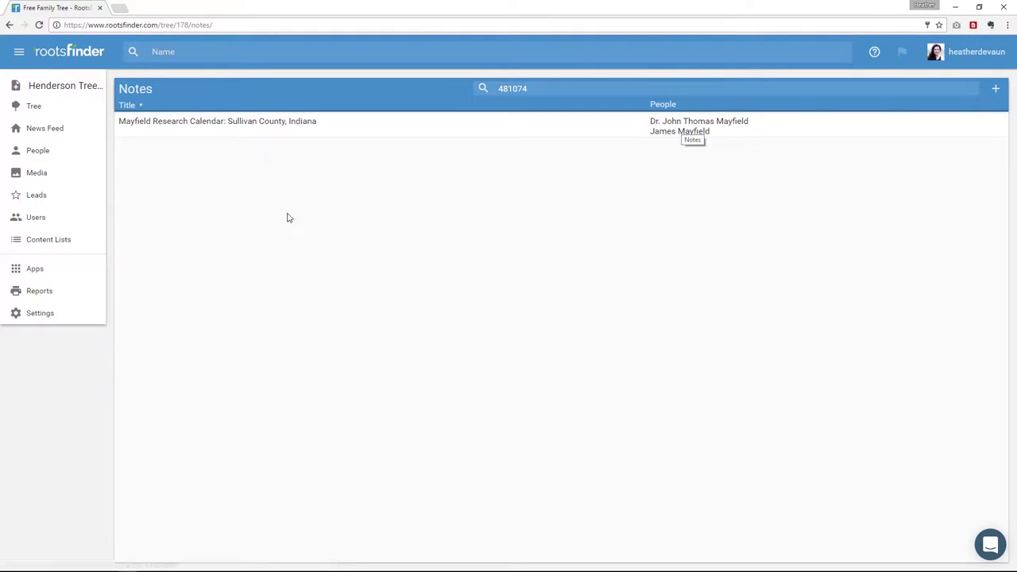
left_click(69, 243)
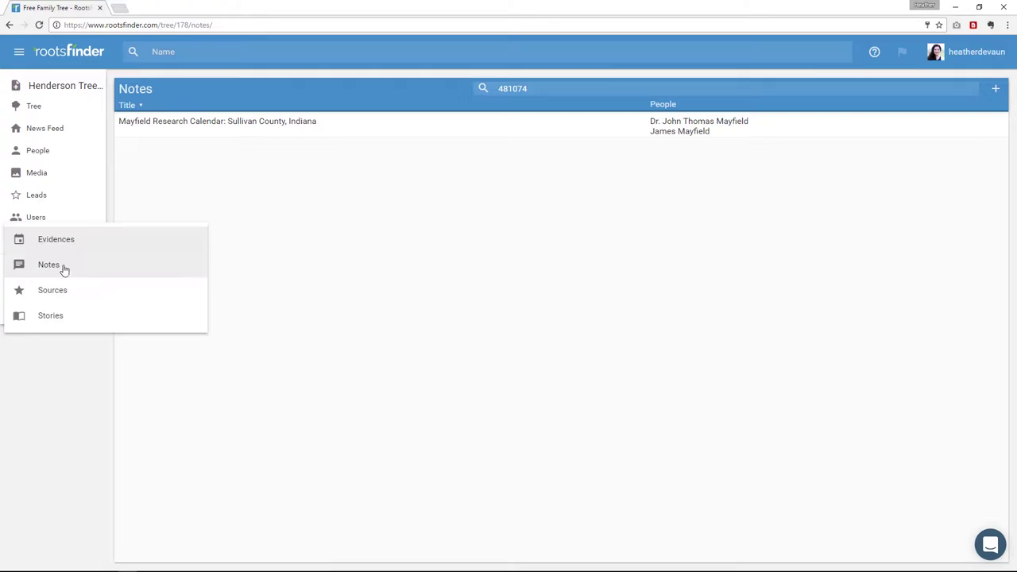
Step: Filter Sources by 'Indian', review the 1860 U.S. Census, Indiana, Knox Co. source, then show Stories
left_click(57, 293)
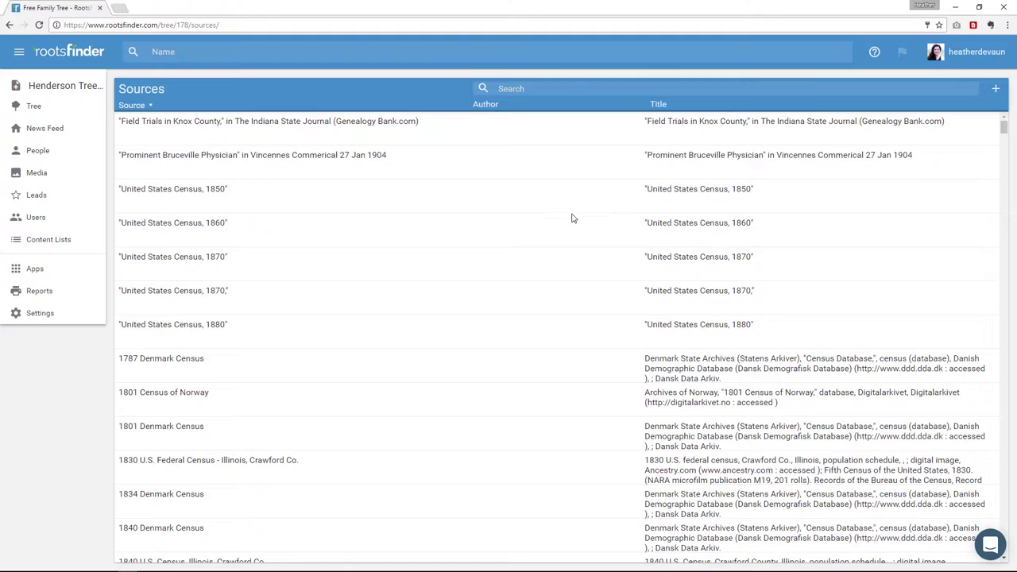
left_click(544, 94)
type("In")
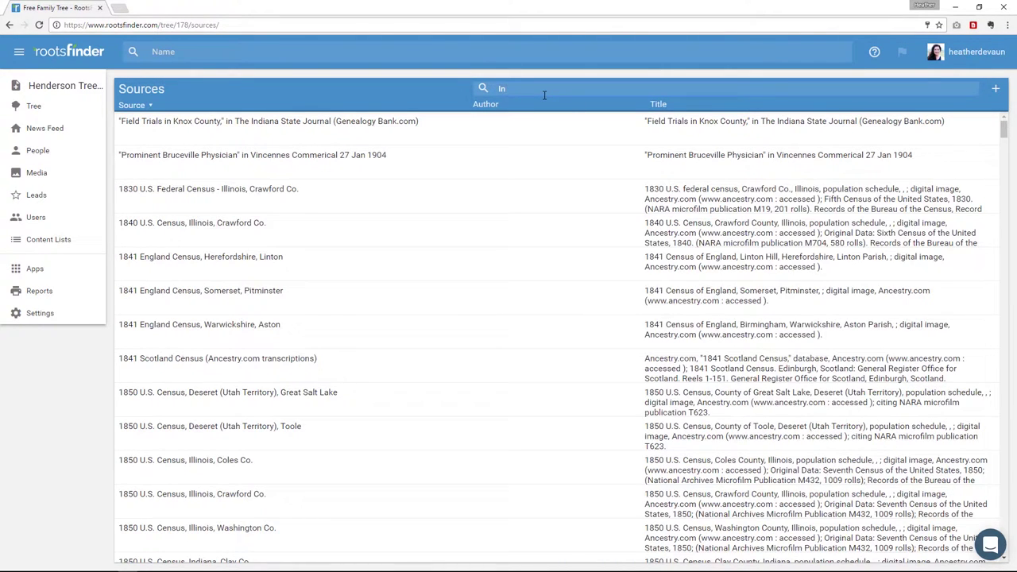
type("diana")
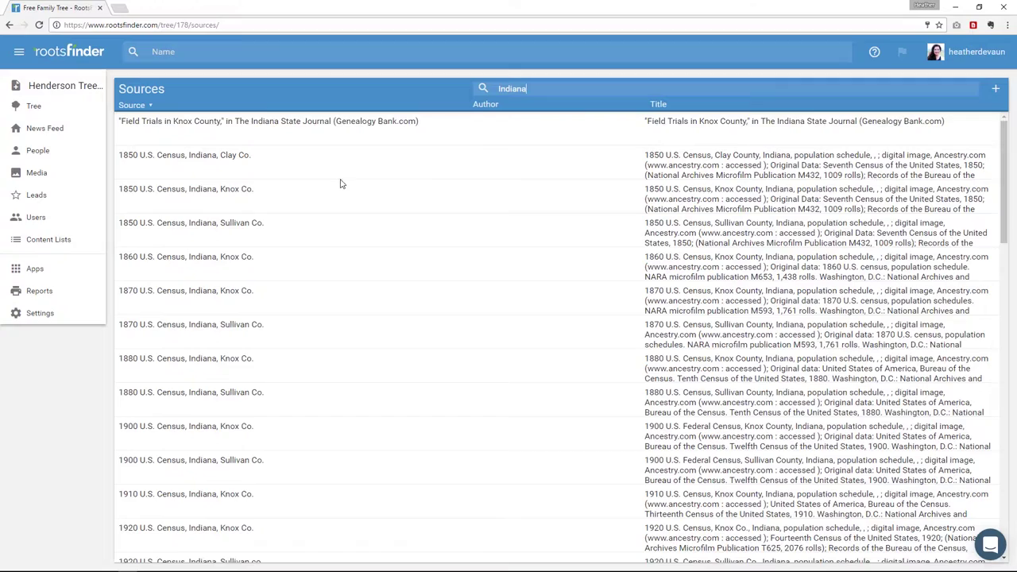
scroll(343, 184, "down", 1)
left_click(230, 205)
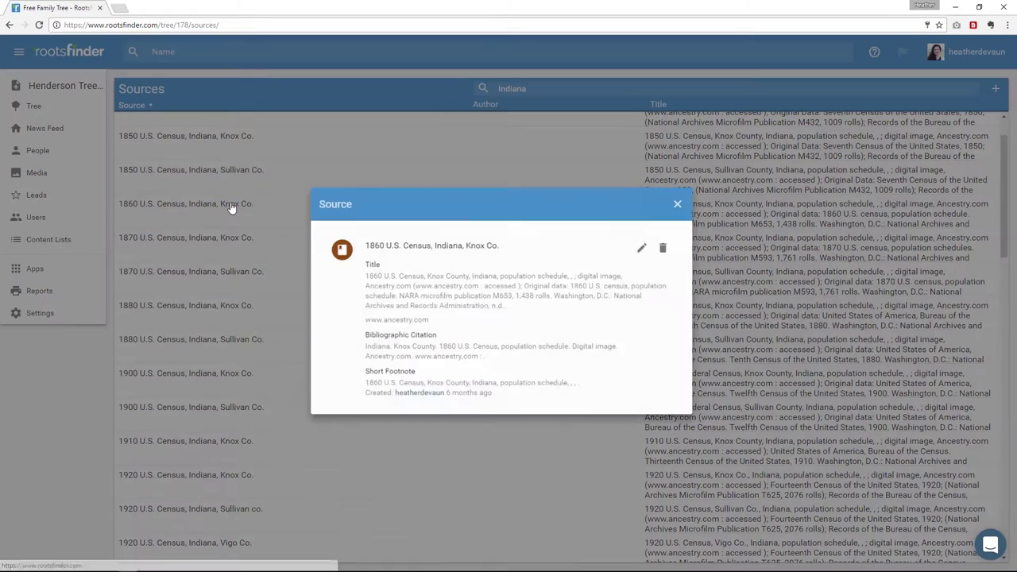
left_click(677, 206)
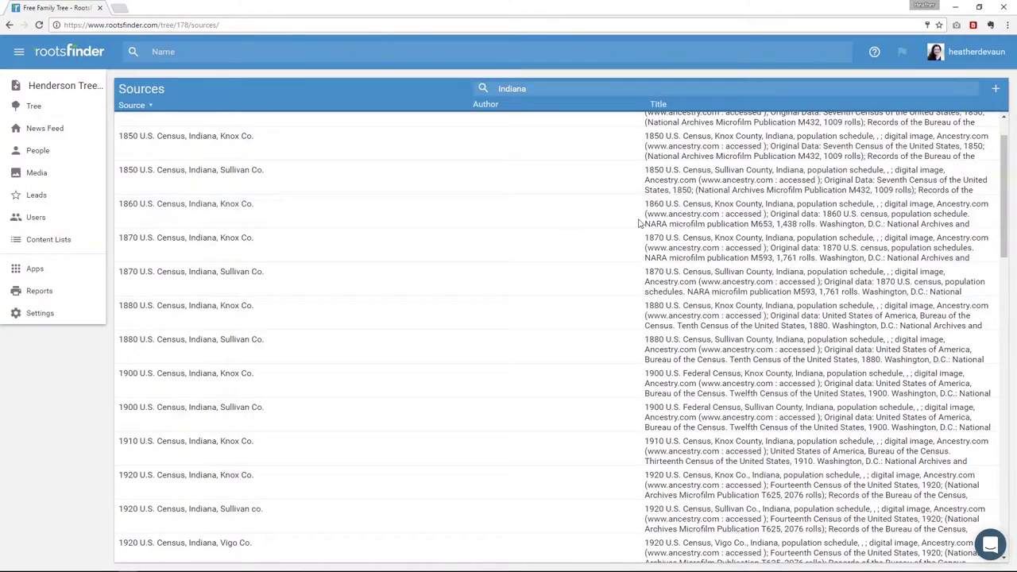
left_click(36, 249)
left_click(50, 316)
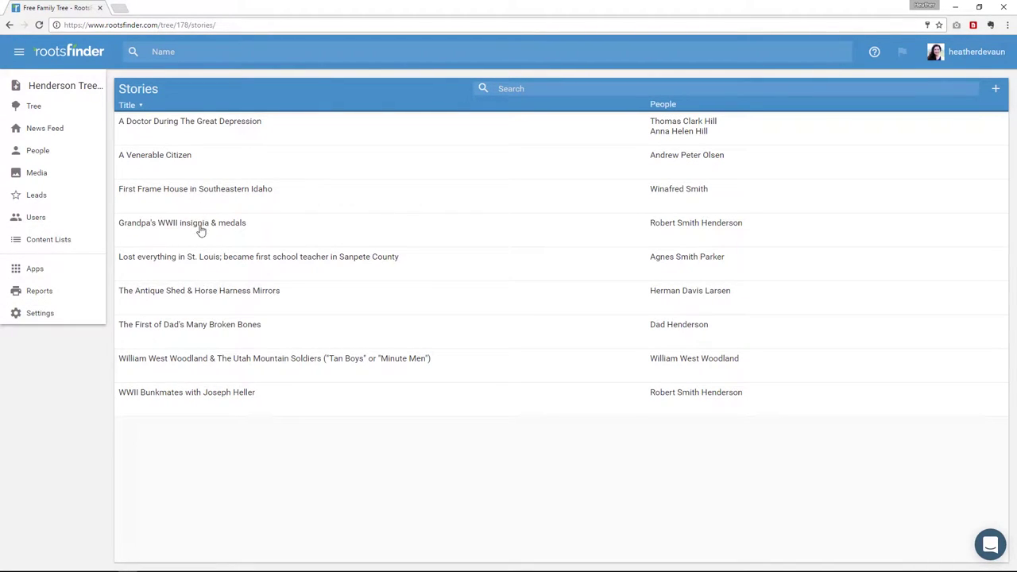
left_click(215, 196)
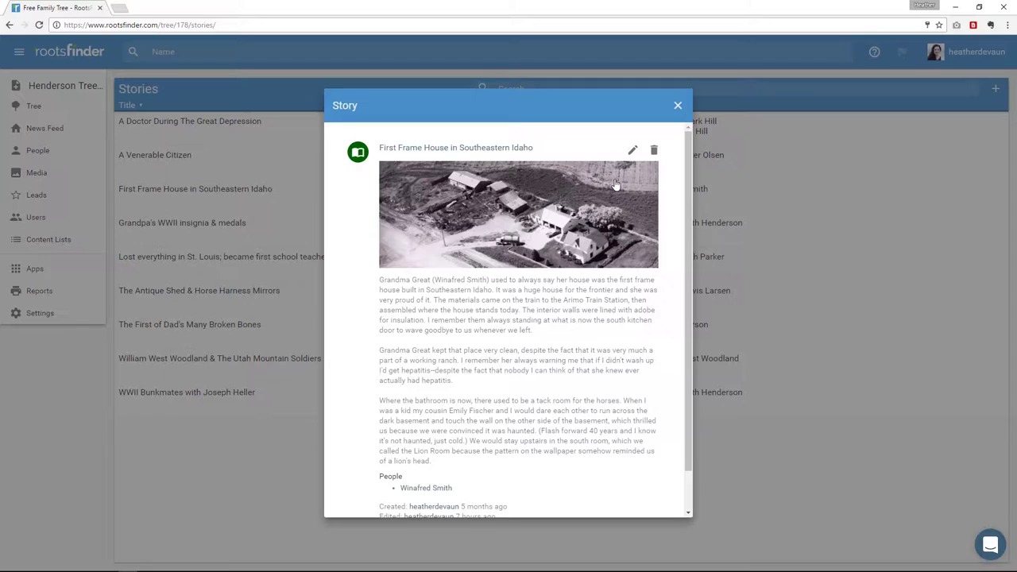
scroll(556, 305, "down", 1)
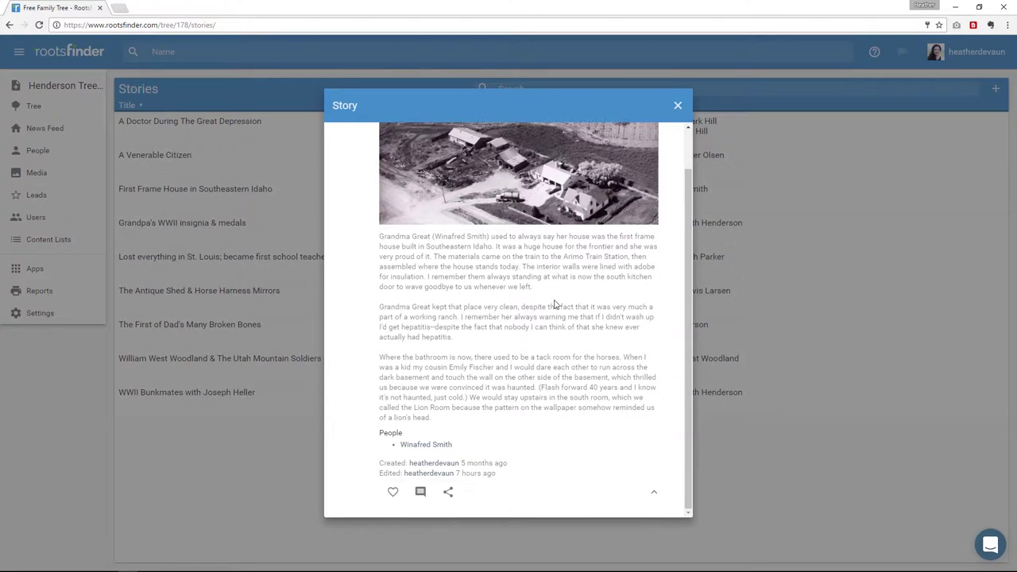
left_click(447, 492)
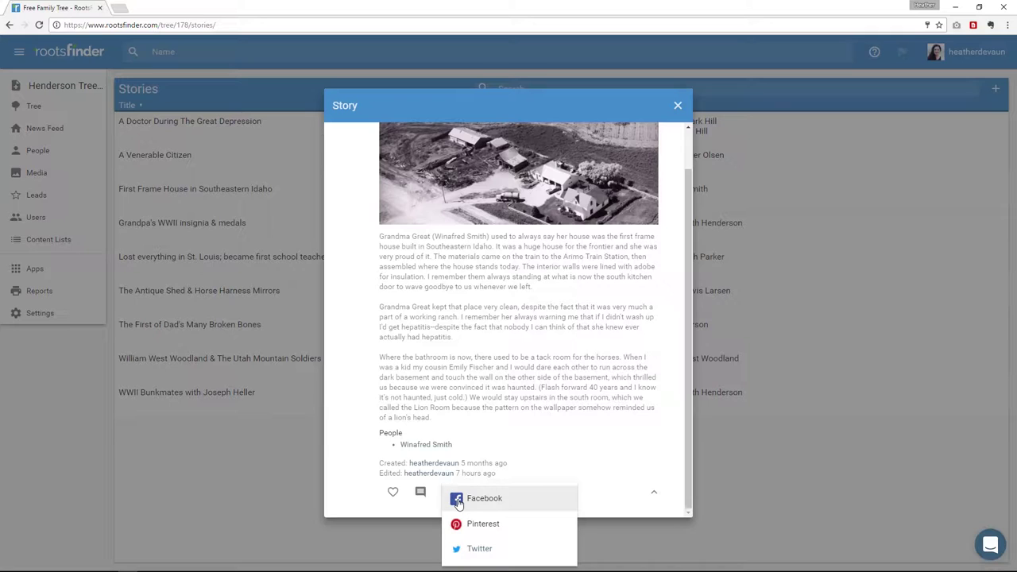
left_click(681, 107)
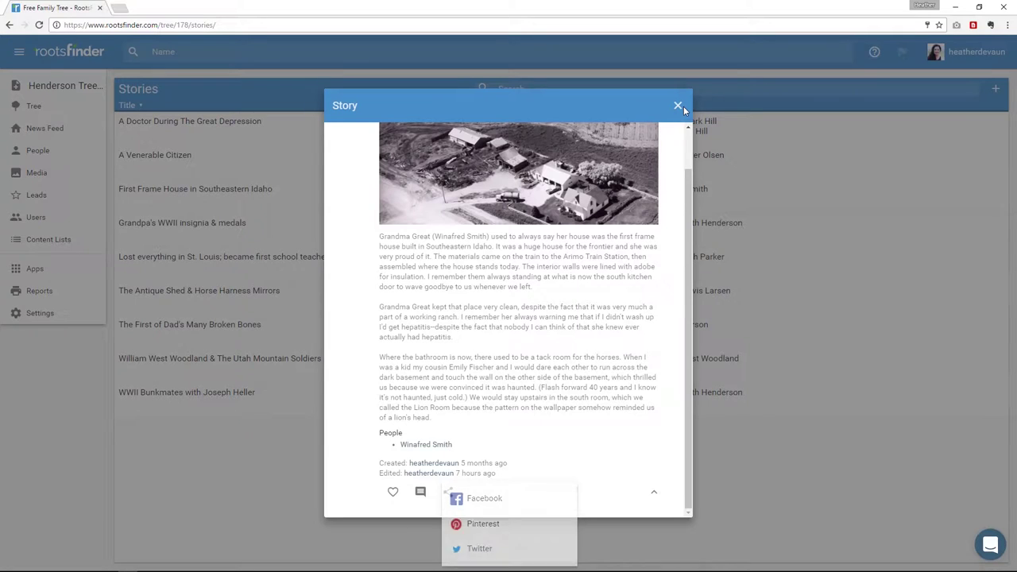
left_click(682, 106)
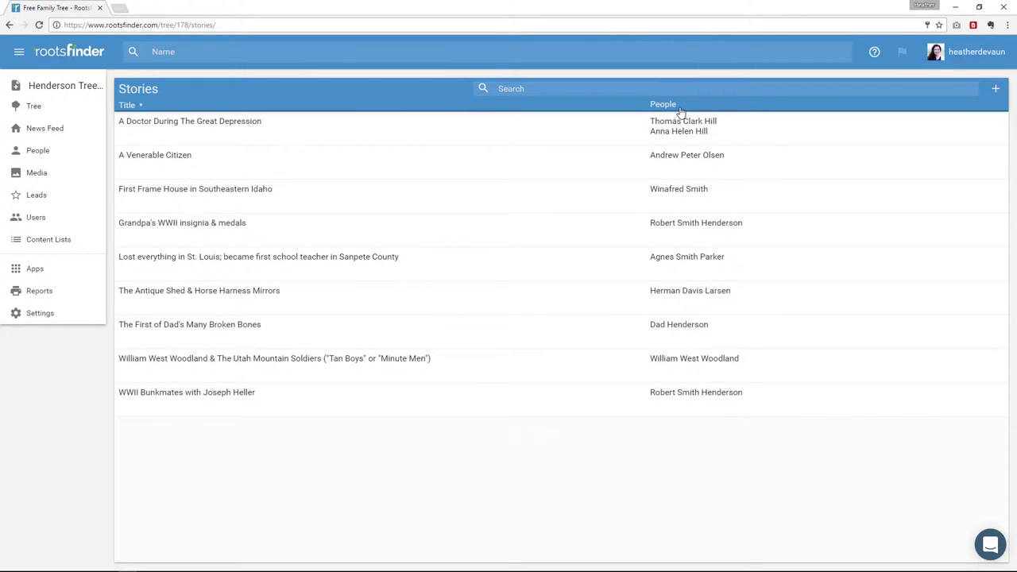
Step: Generate a Fan chart report from the report creation page
left_click(36, 272)
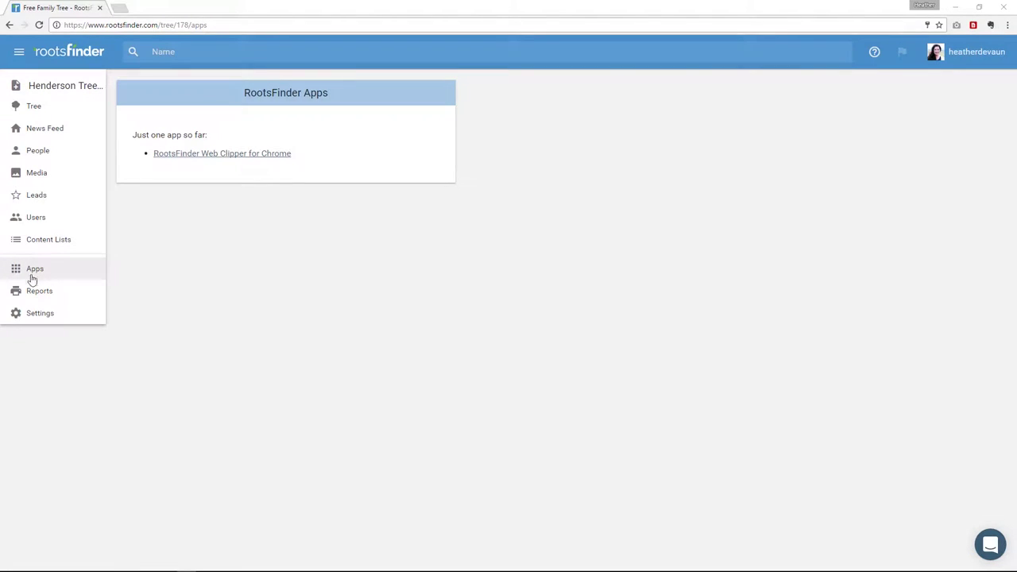
left_click(35, 293)
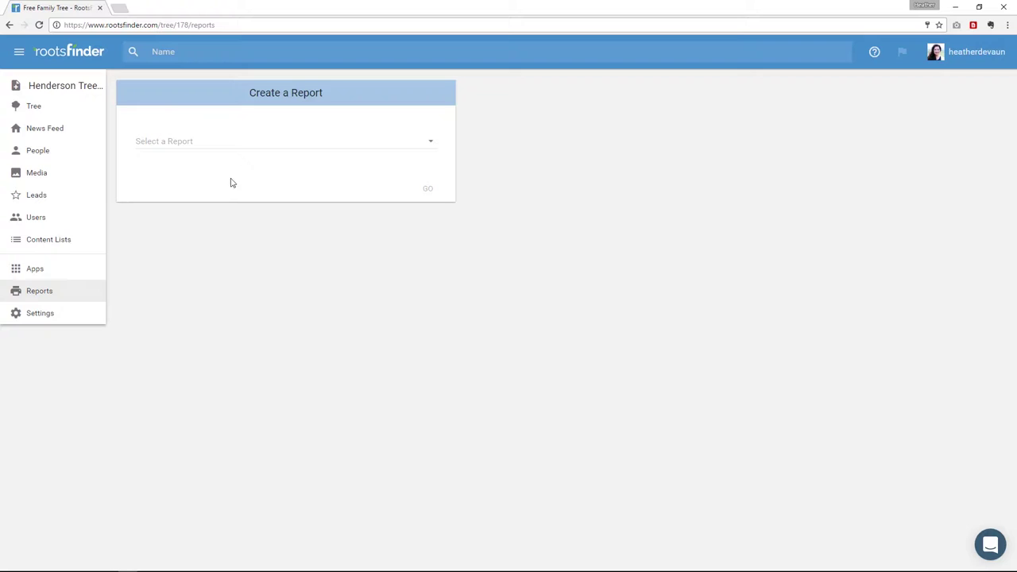
left_click(295, 151)
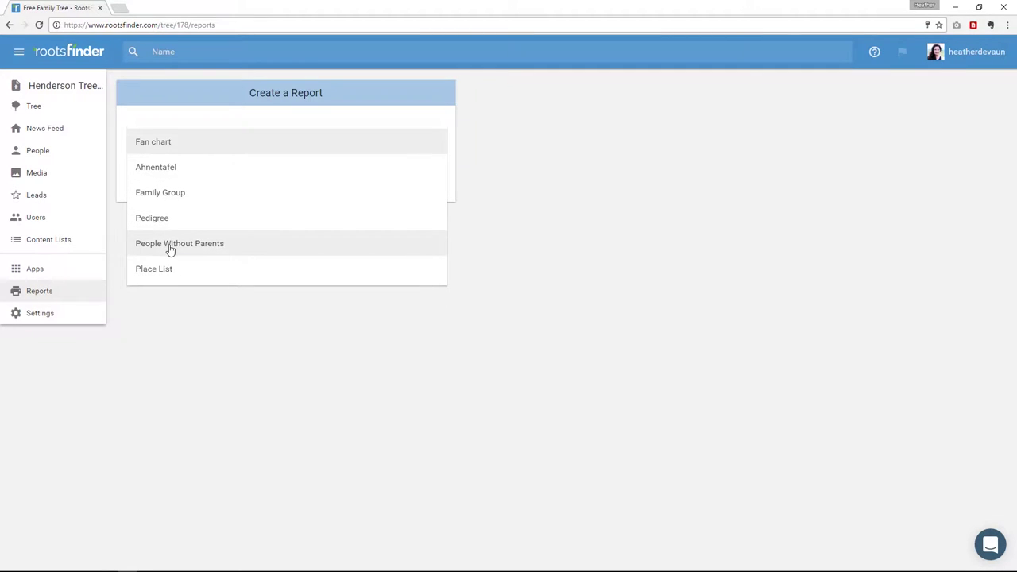
left_click(165, 150)
left_click(180, 179)
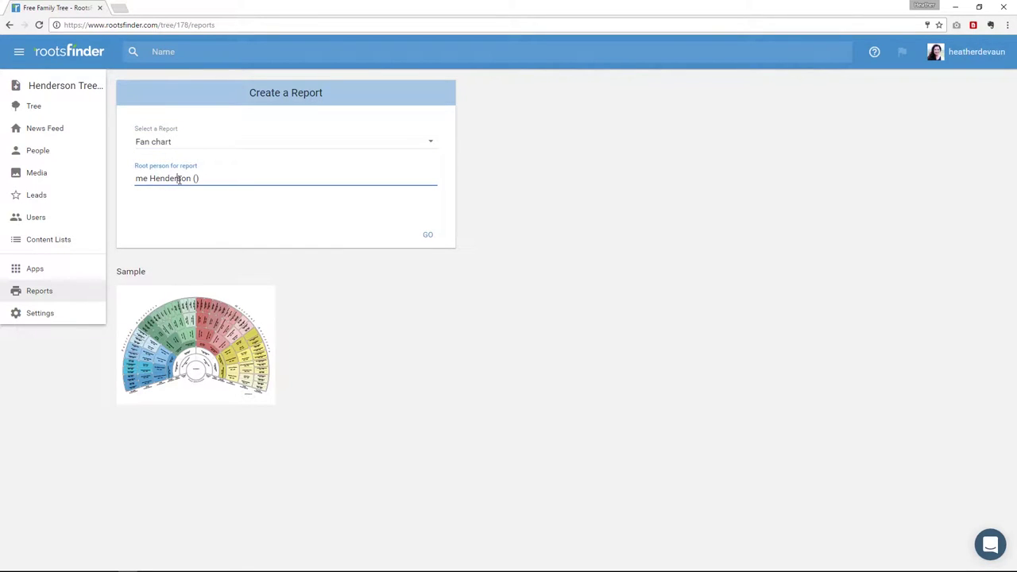
left_click(430, 236)
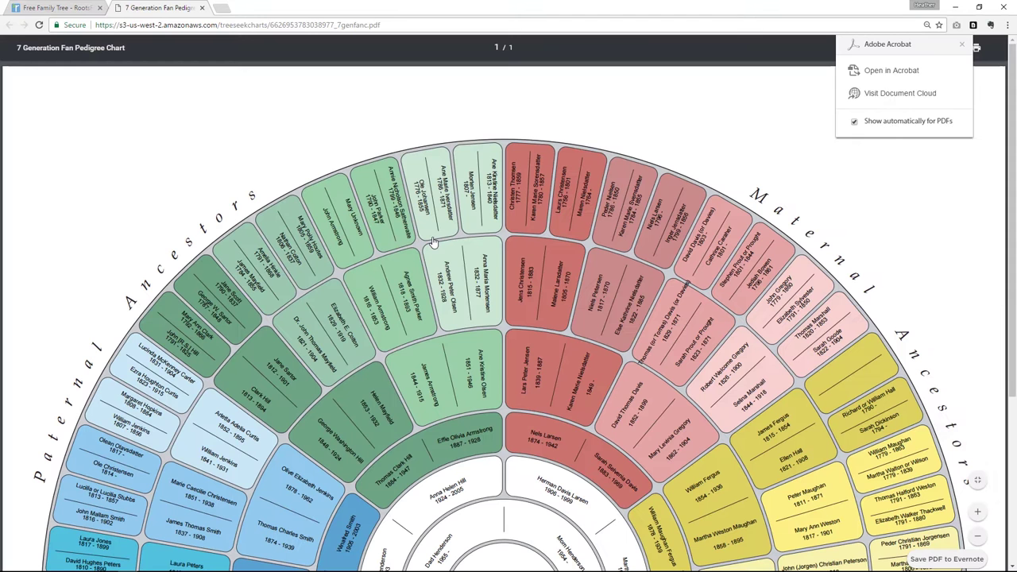
left_click(27, 14)
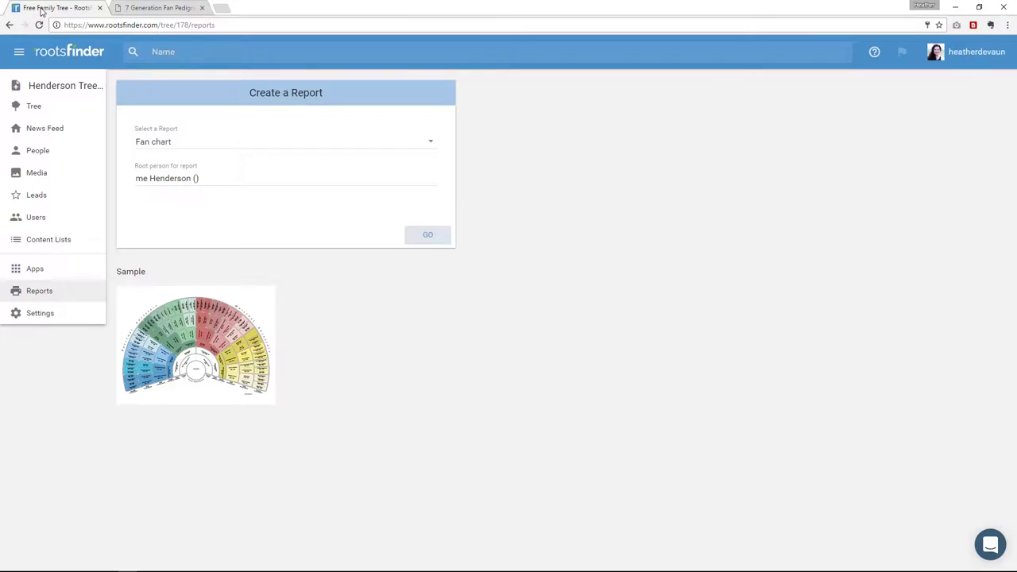
Step: Generate an Ahnentafel report with 20 generations, then close both report tabs
left_click(198, 147)
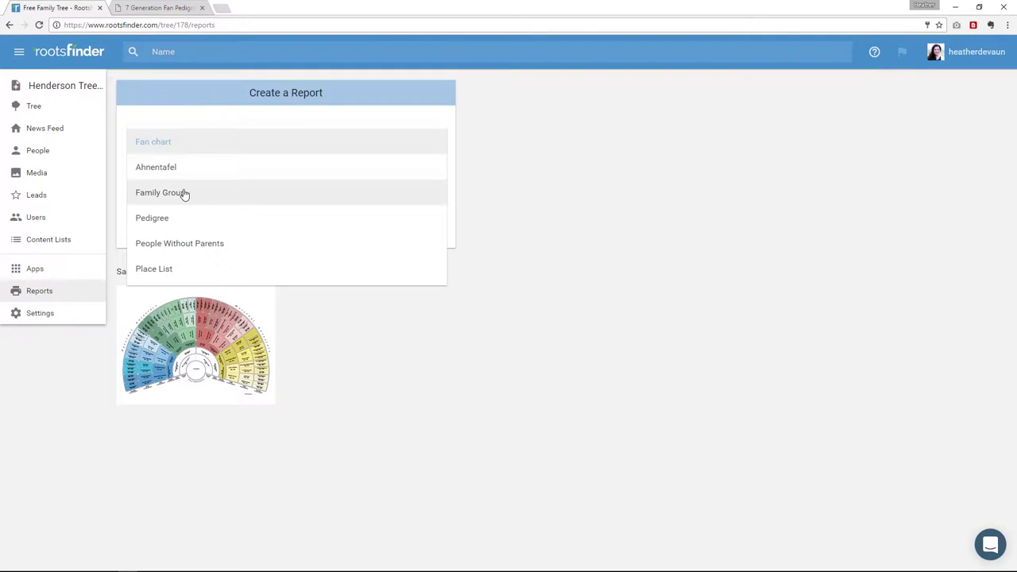
left_click(183, 173)
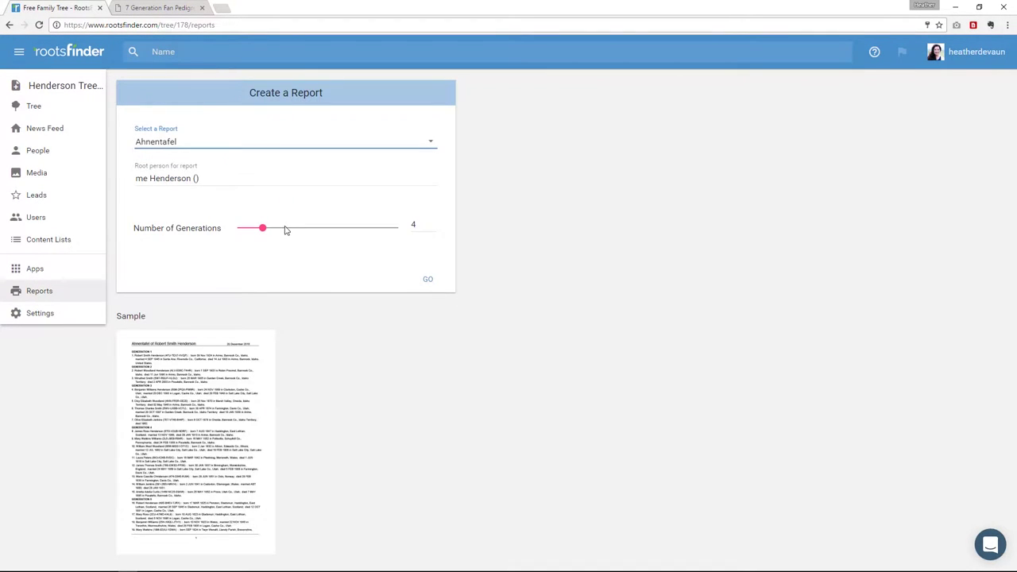
left_click_drag(263, 227, 399, 227)
left_click(433, 277)
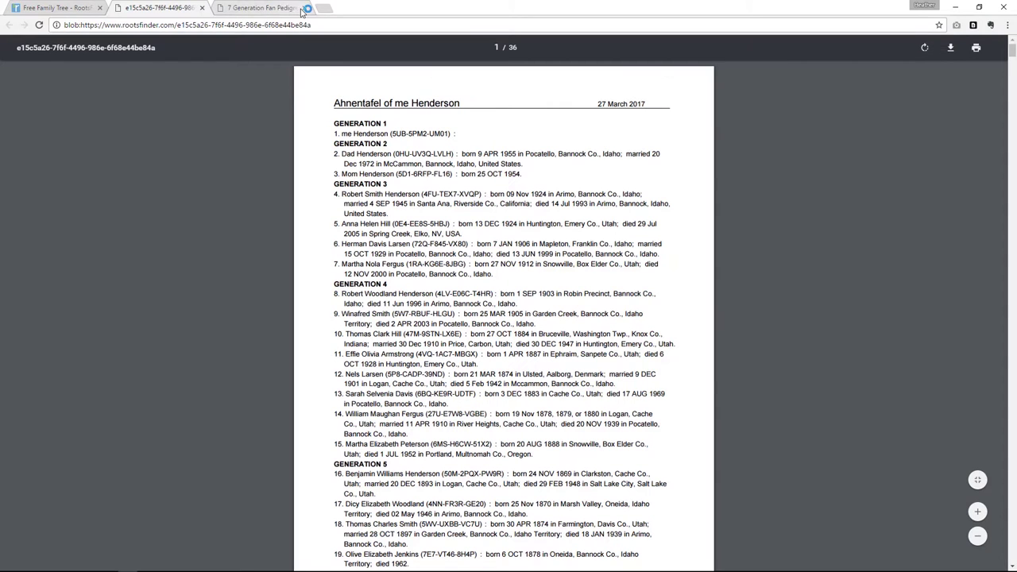
left_click(303, 8)
left_click(202, 7)
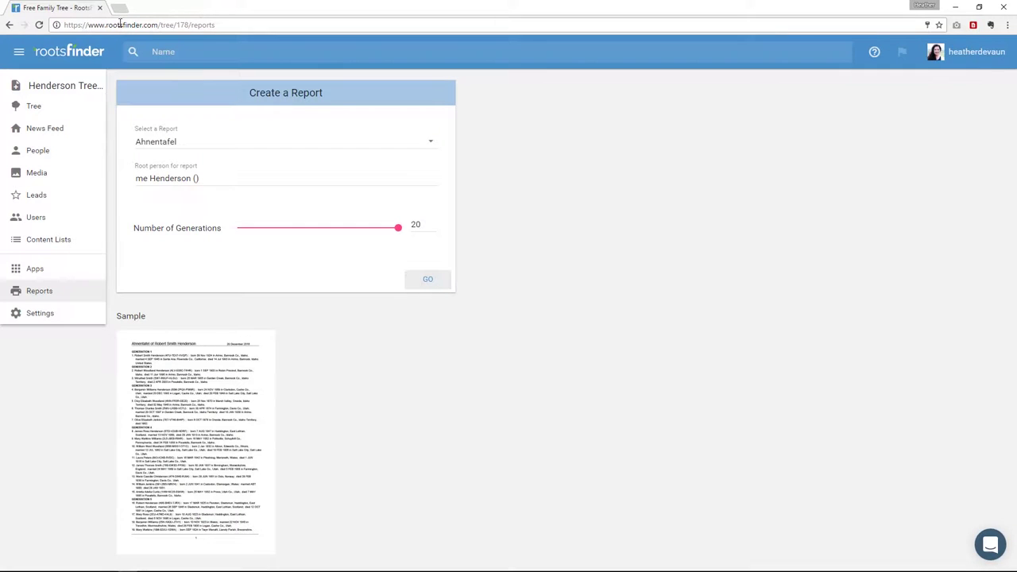
left_click(296, 146)
left_click(224, 168)
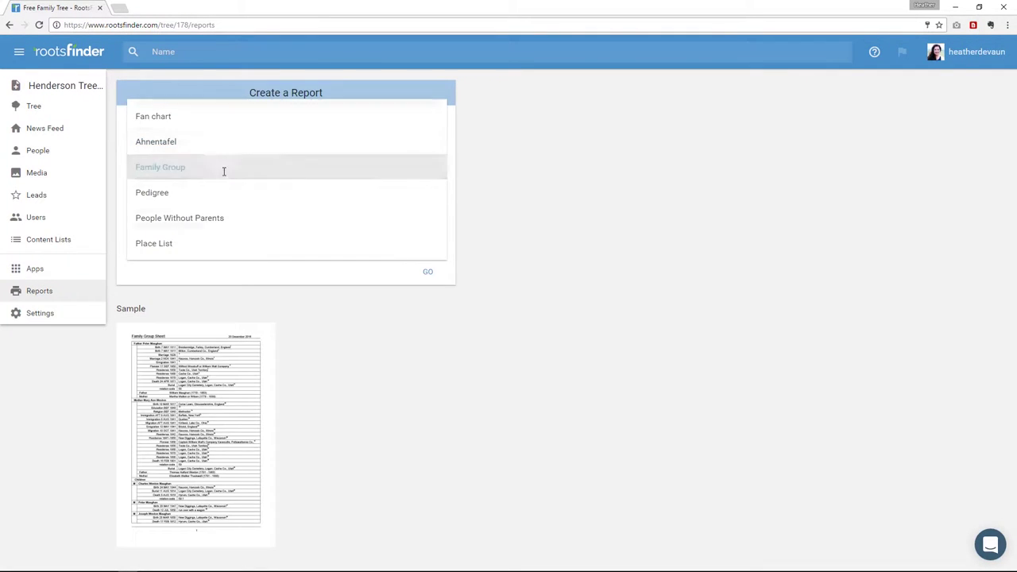
left_click(208, 178)
type("T")
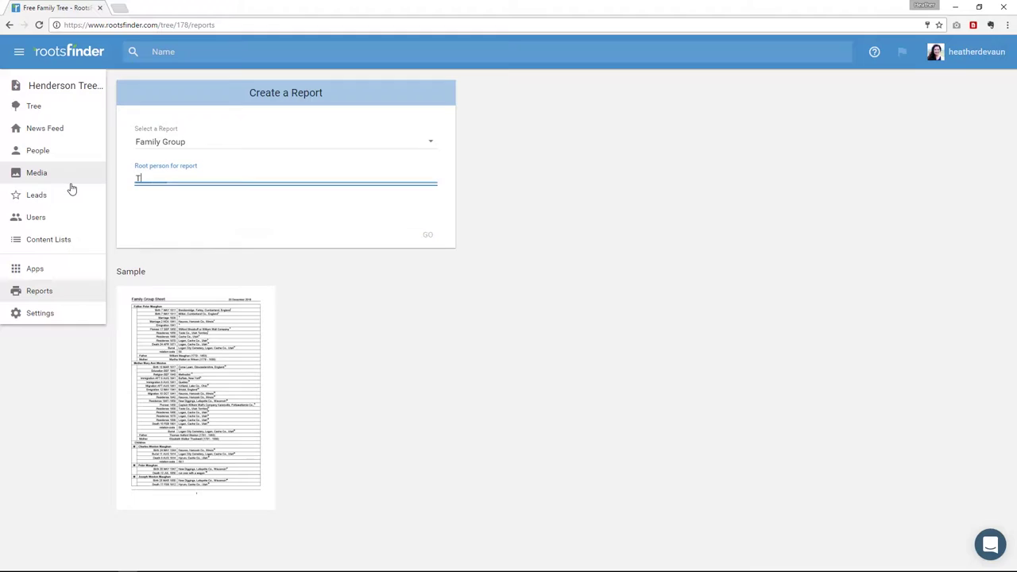
type("homas")
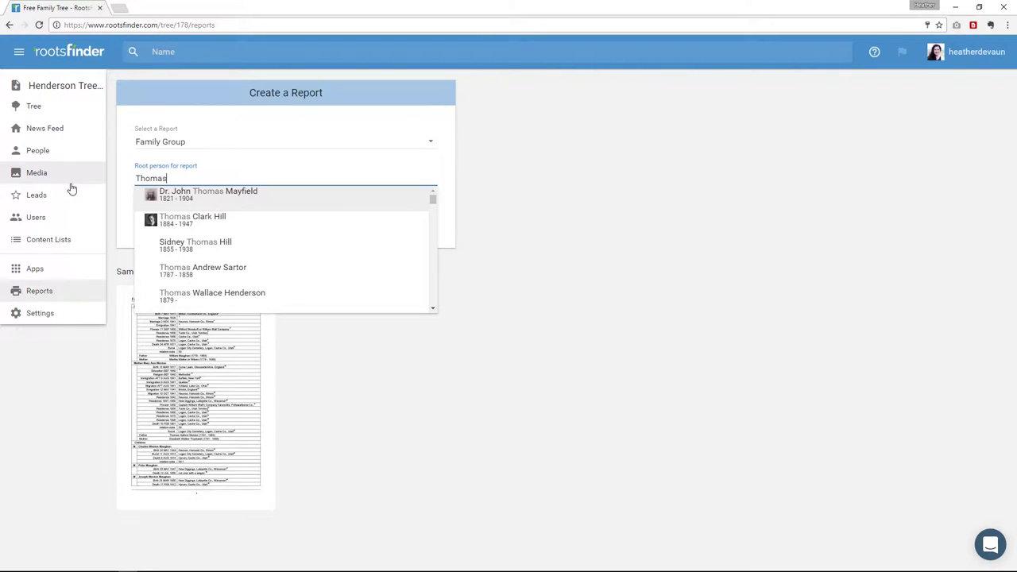
left_click(177, 220)
left_click(201, 228)
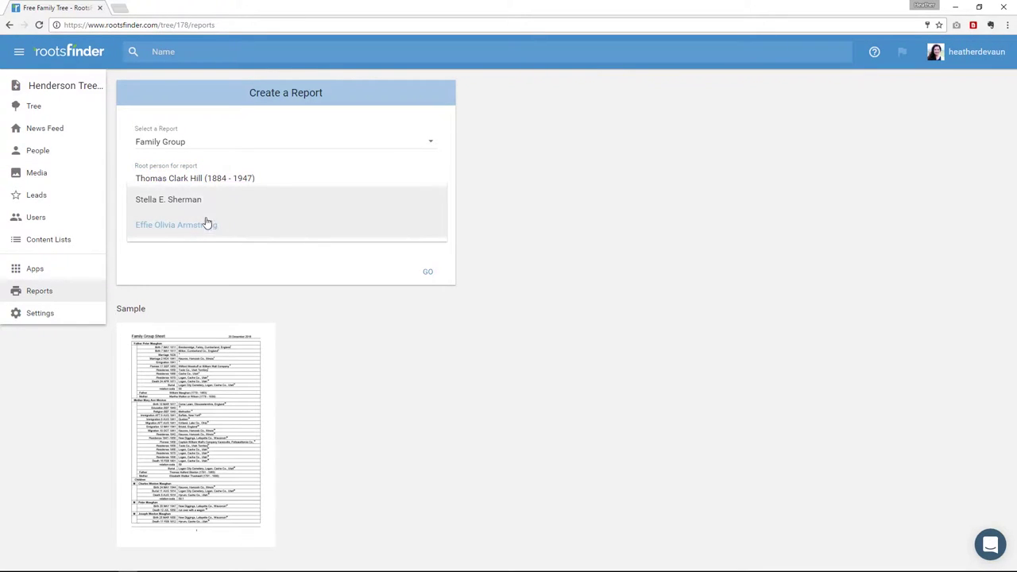
left_click(209, 228)
Step: Try the Pedigree report, then switch to the People Without Parents report
left_click(256, 144)
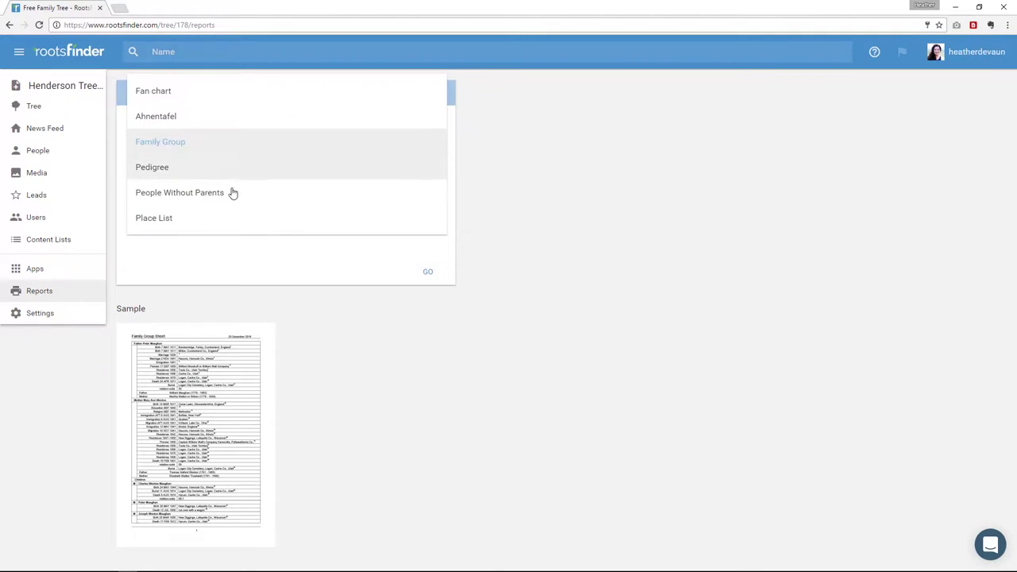
left_click(220, 180)
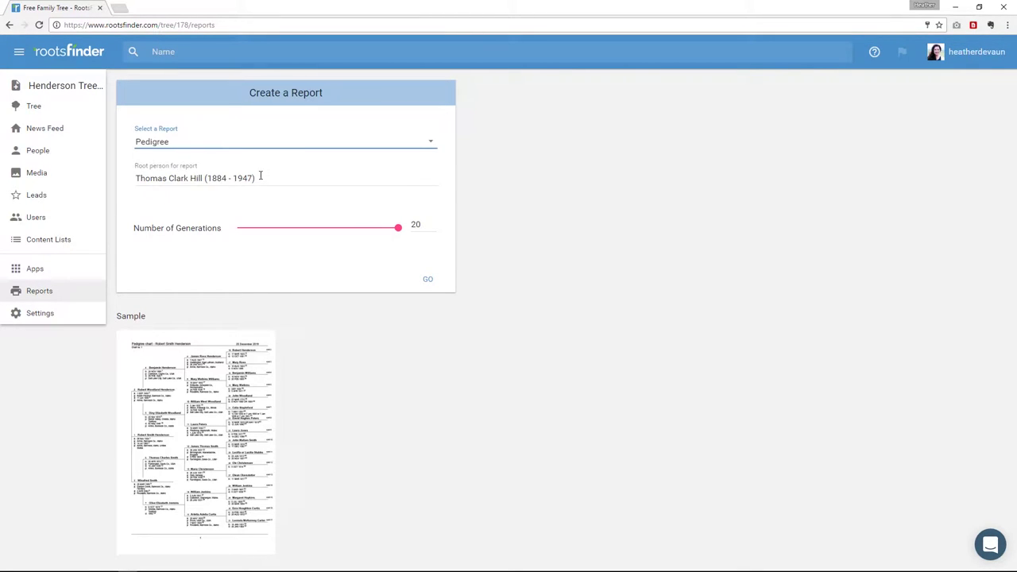
left_click_drag(260, 176, 137, 180)
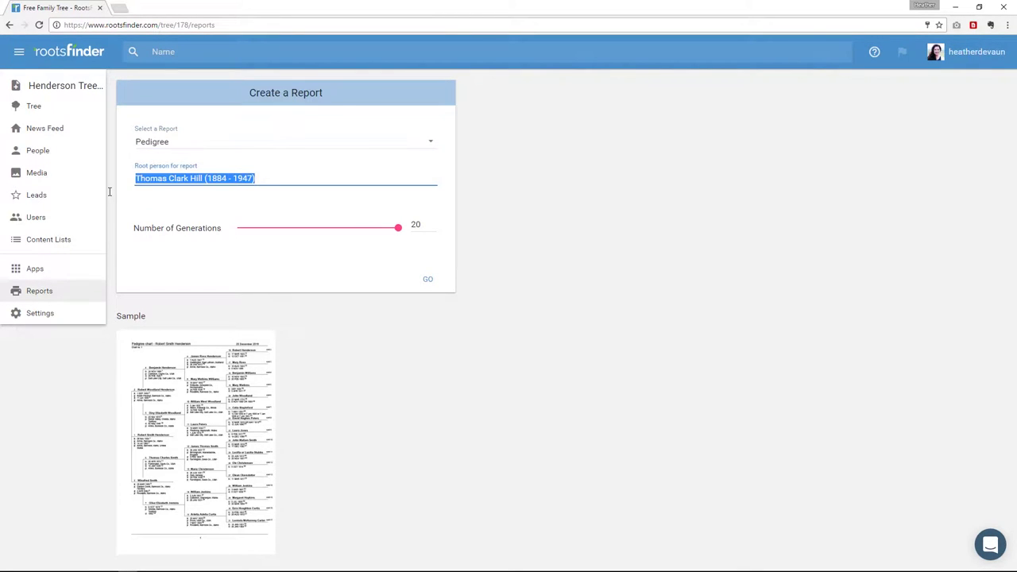
left_click(298, 143)
left_click(262, 169)
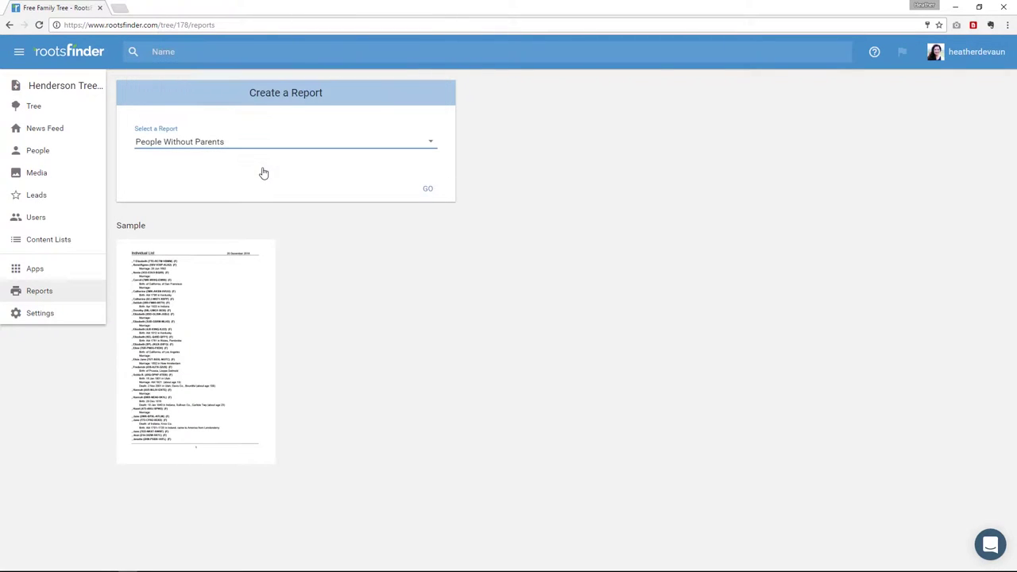
Step: Choose the Place List report with the place set to Indiana, United States
left_click(264, 147)
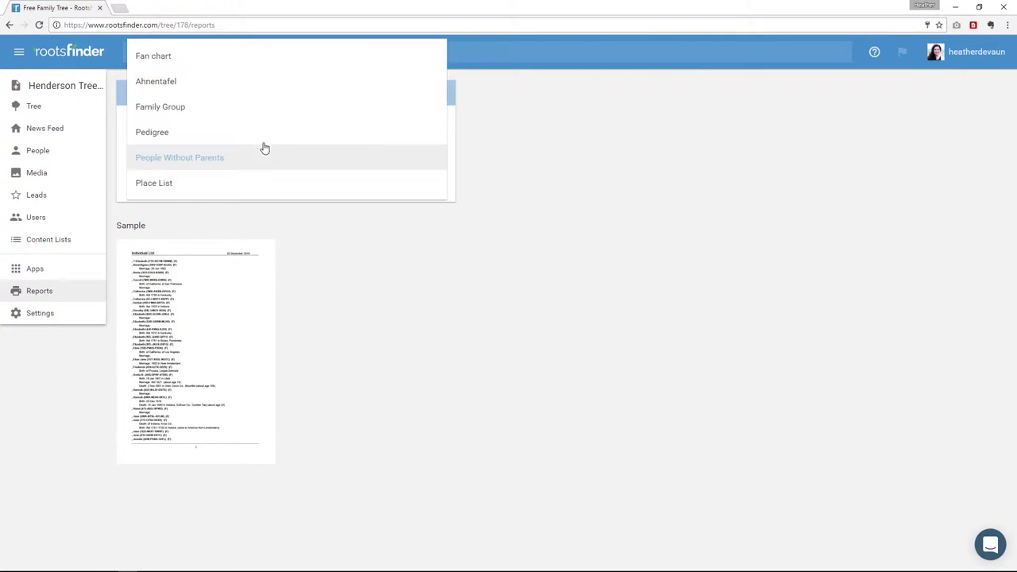
left_click(232, 186)
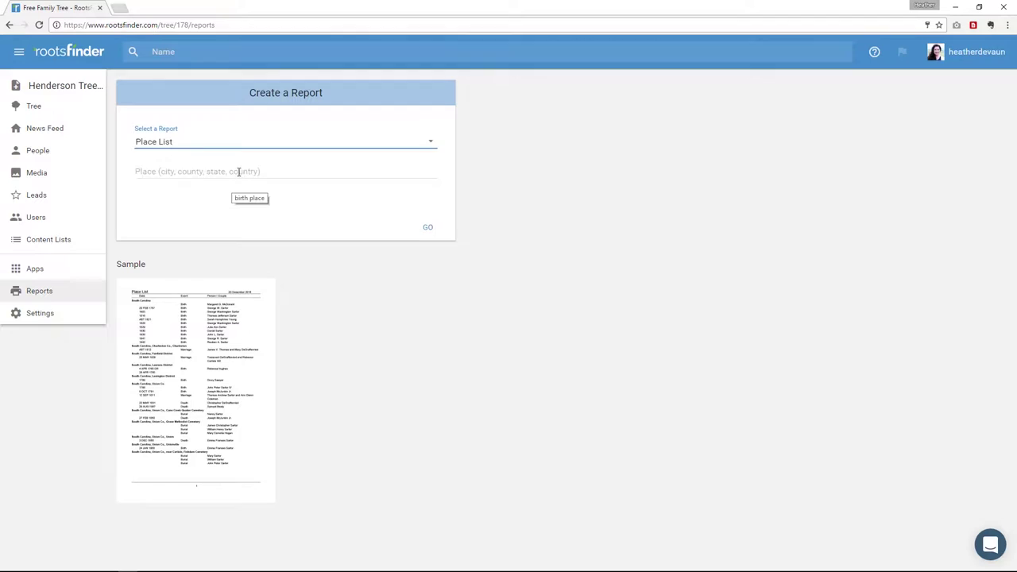
left_click(238, 171)
type("Indiana")
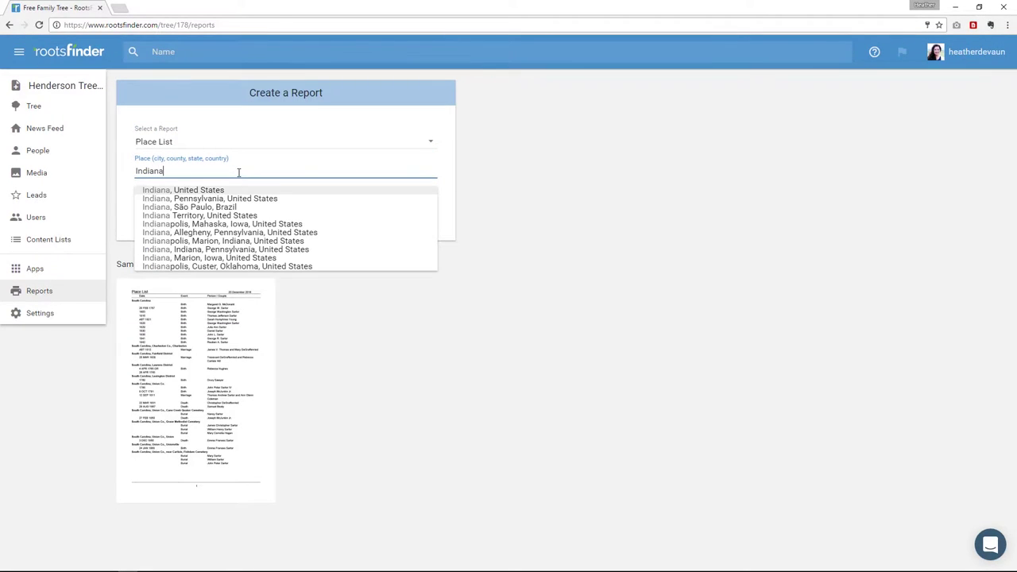
left_click(231, 192)
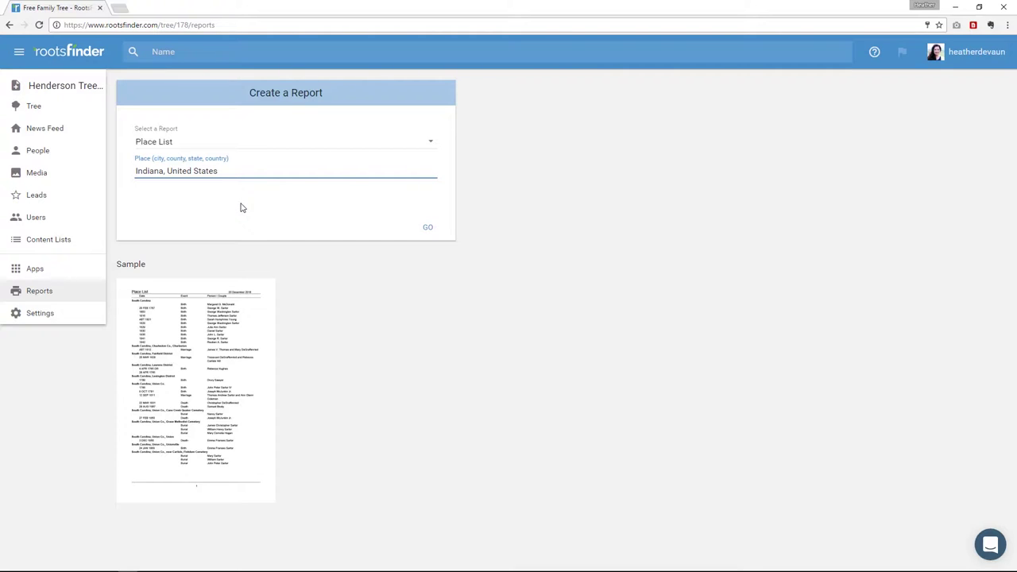
left_click(241, 196)
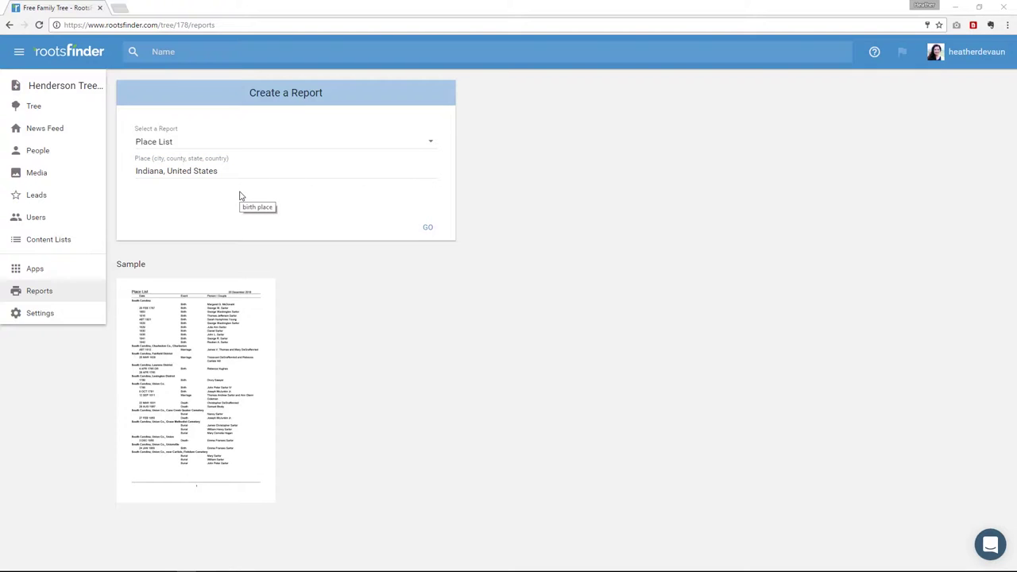
Step: In tree Settings, switch the homepage to News Feed and back to Tree, then save
left_click(46, 321)
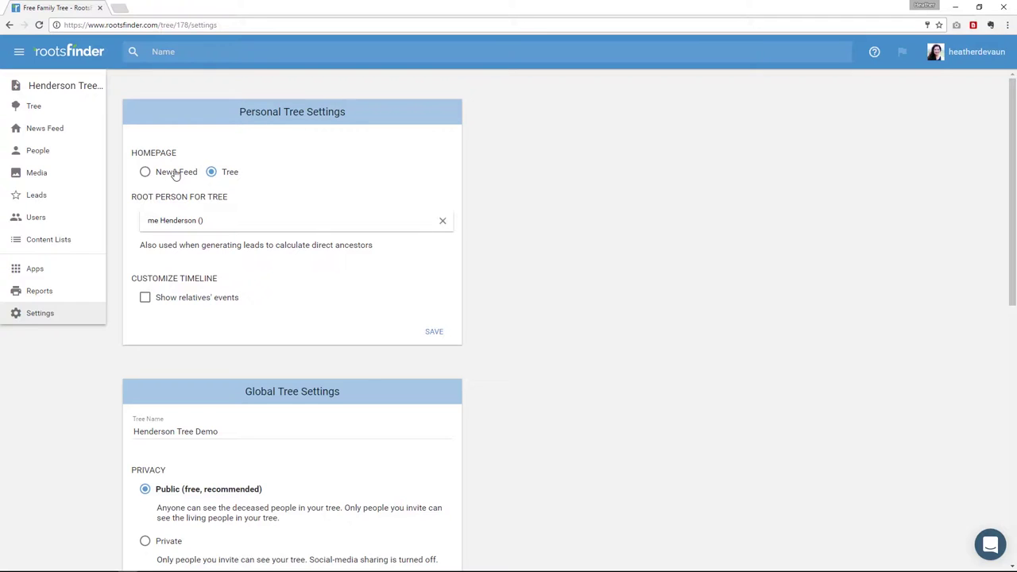
left_click(145, 175)
left_click(212, 173)
left_click(439, 333)
left_click(441, 333)
scroll(338, 363, "down", 3)
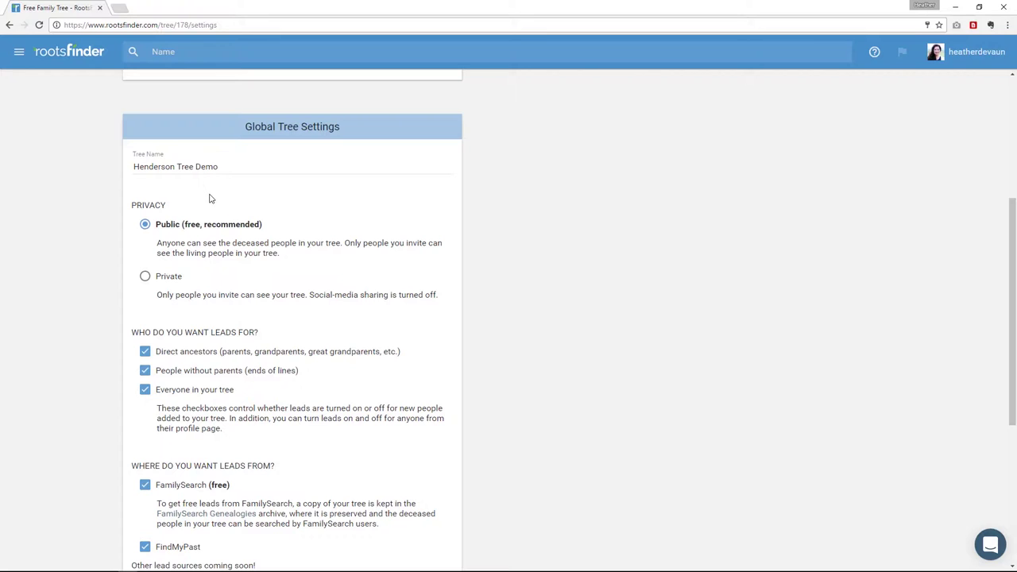
scroll(207, 216, "down", 1)
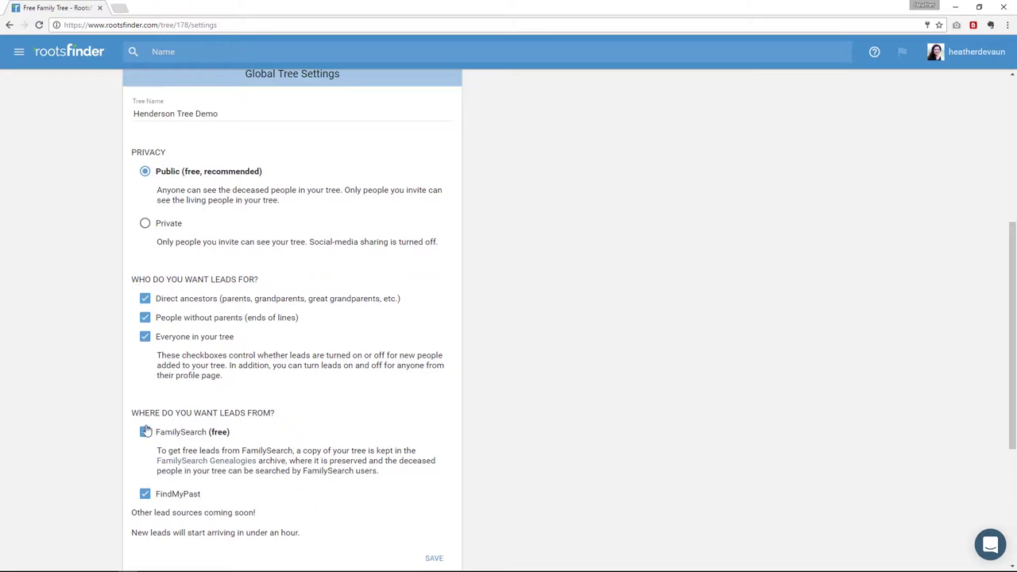
scroll(148, 465, "down", 1)
scroll(148, 469, "down", 2)
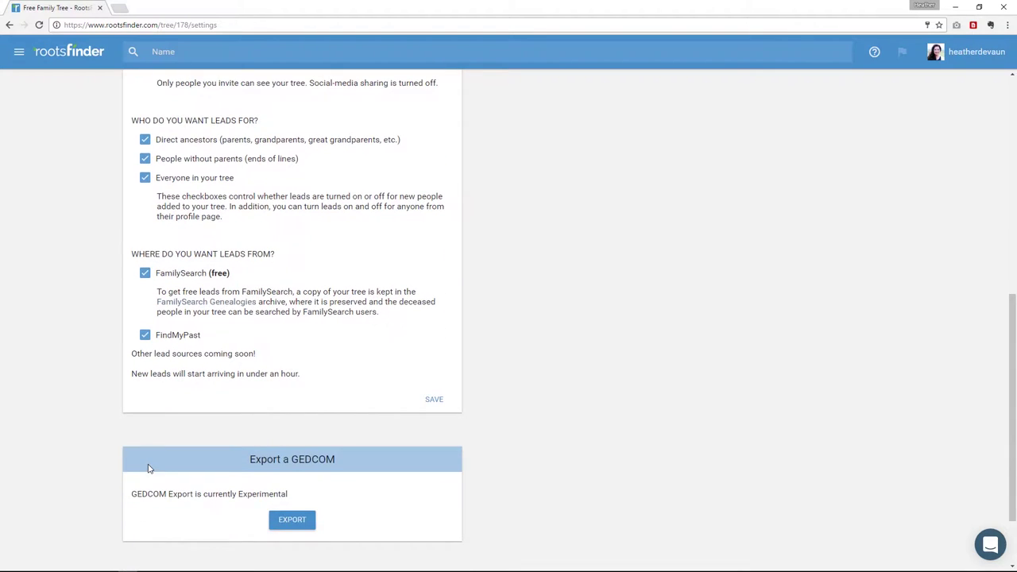
scroll(150, 467, "down", 2)
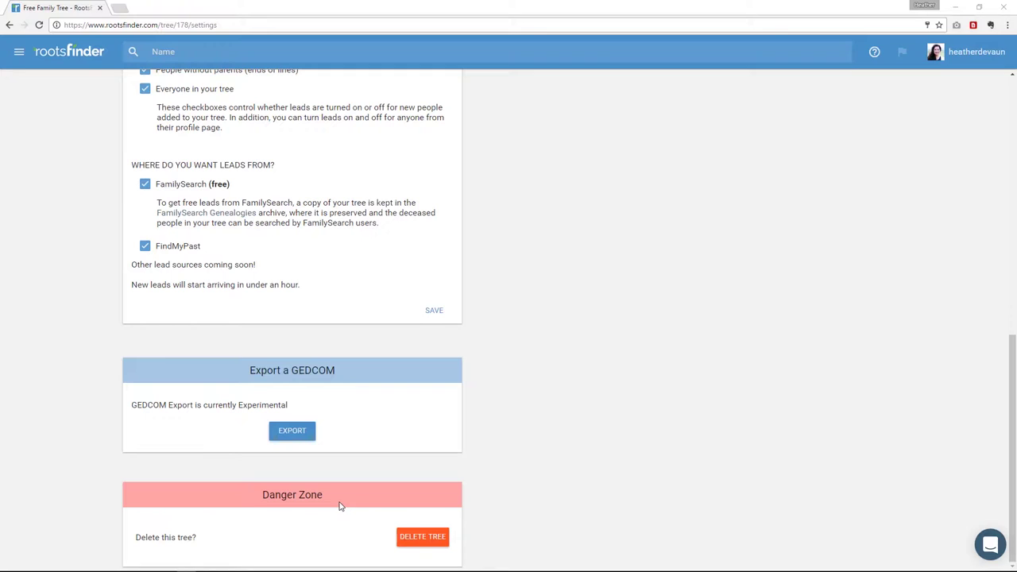
left_click(76, 51)
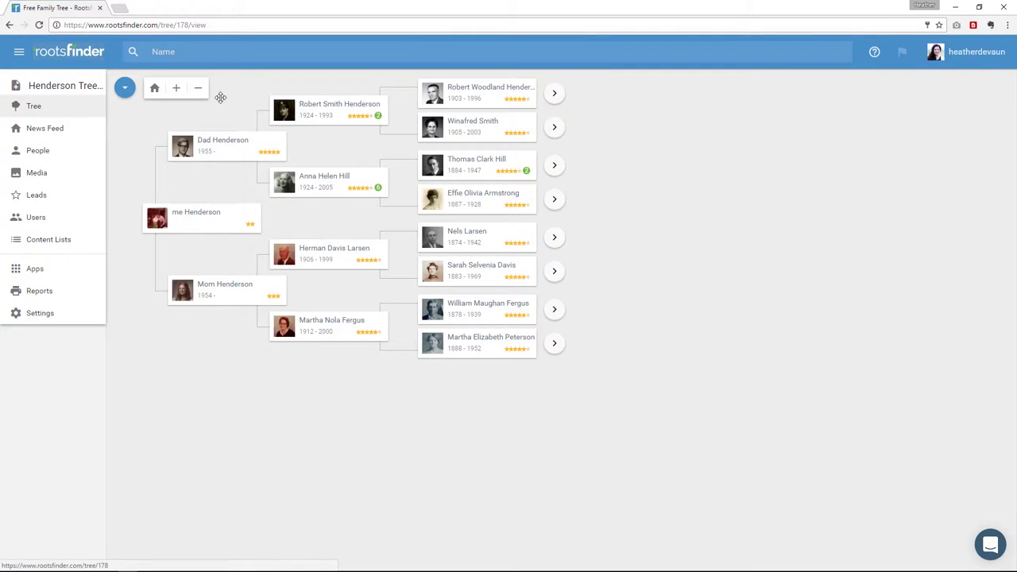
left_click(555, 95)
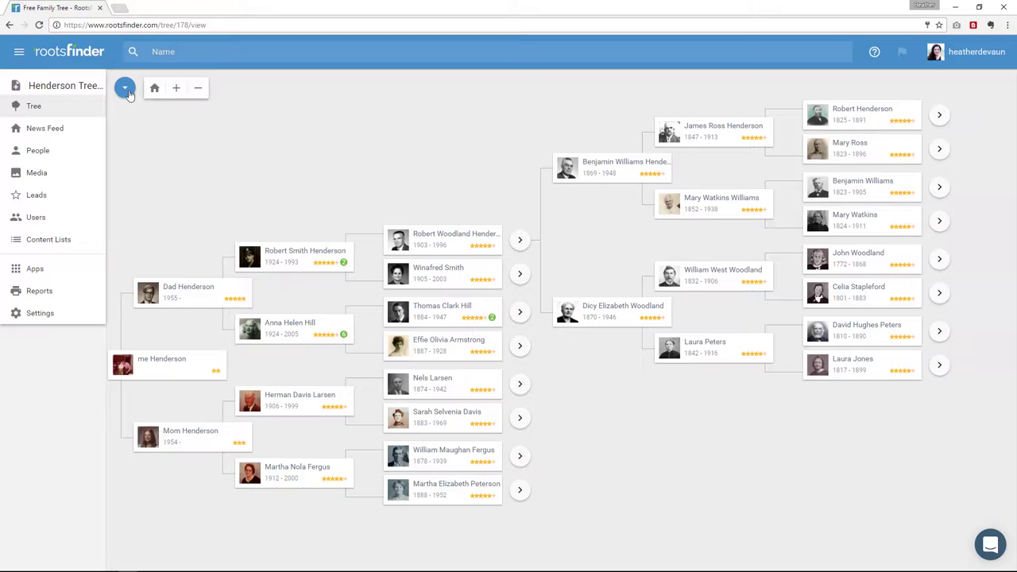
left_click(125, 90)
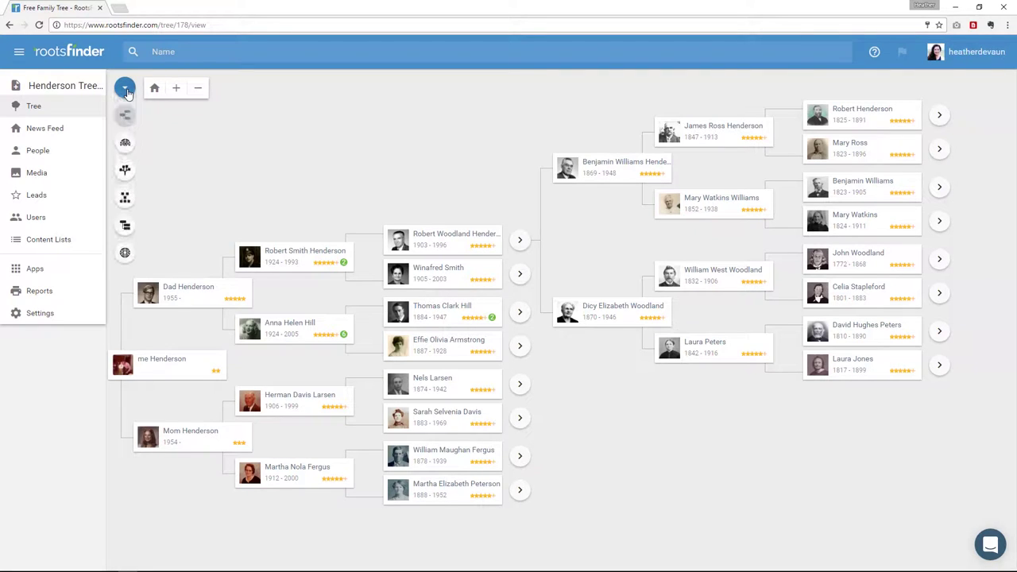
left_click(127, 147)
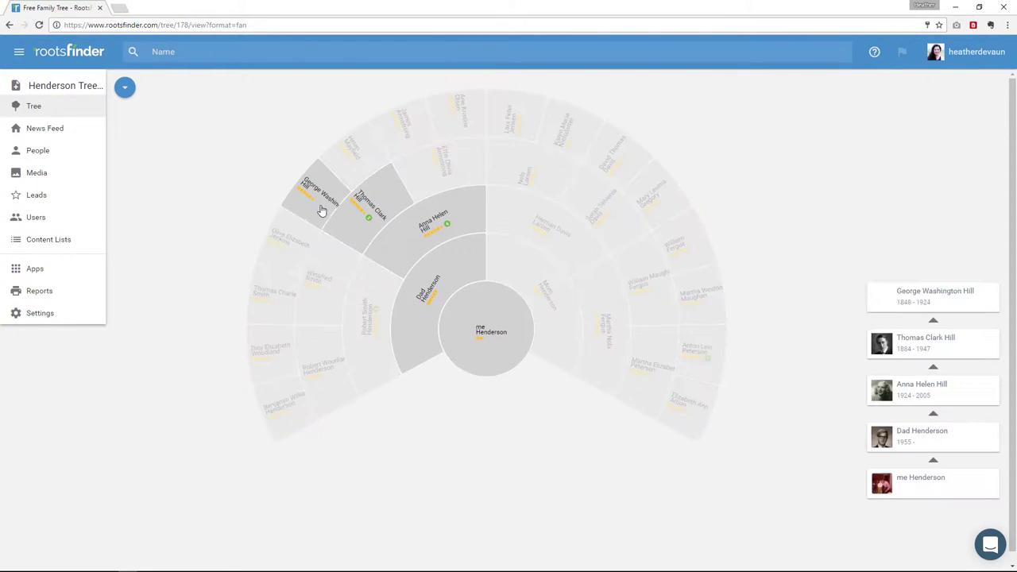
mouse_move(315, 206)
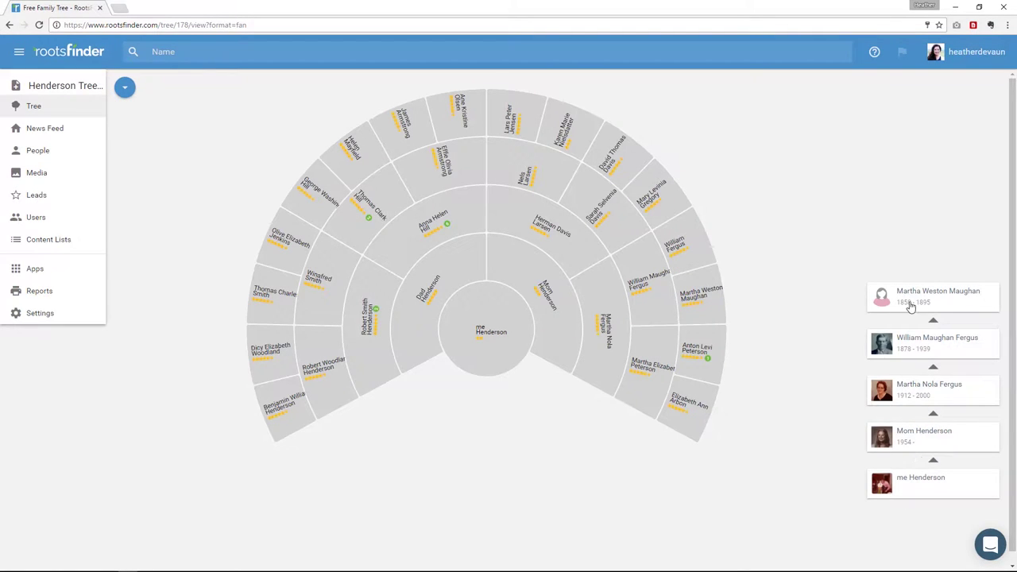
left_click(125, 88)
Step: Switch to the fractal layout, then ancestors-and-descendants, and re-centre on an earlier Larsen ancestor
left_click(124, 172)
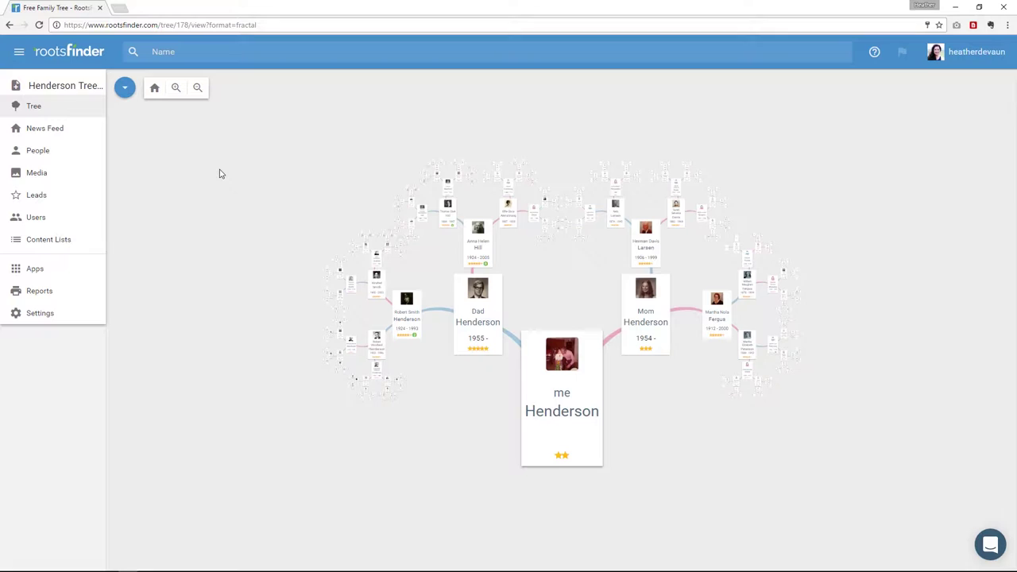
left_click(124, 92)
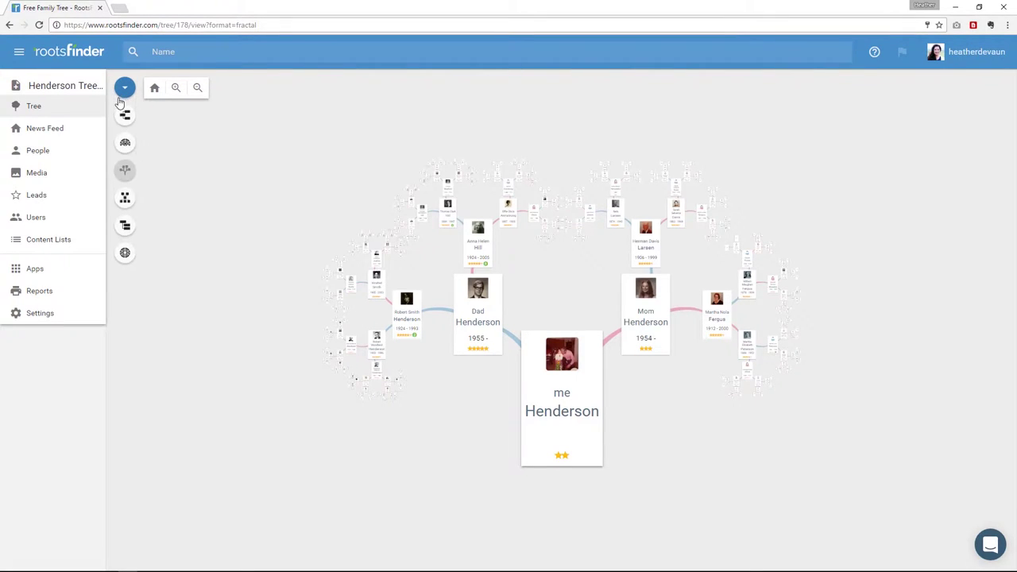
left_click(126, 200)
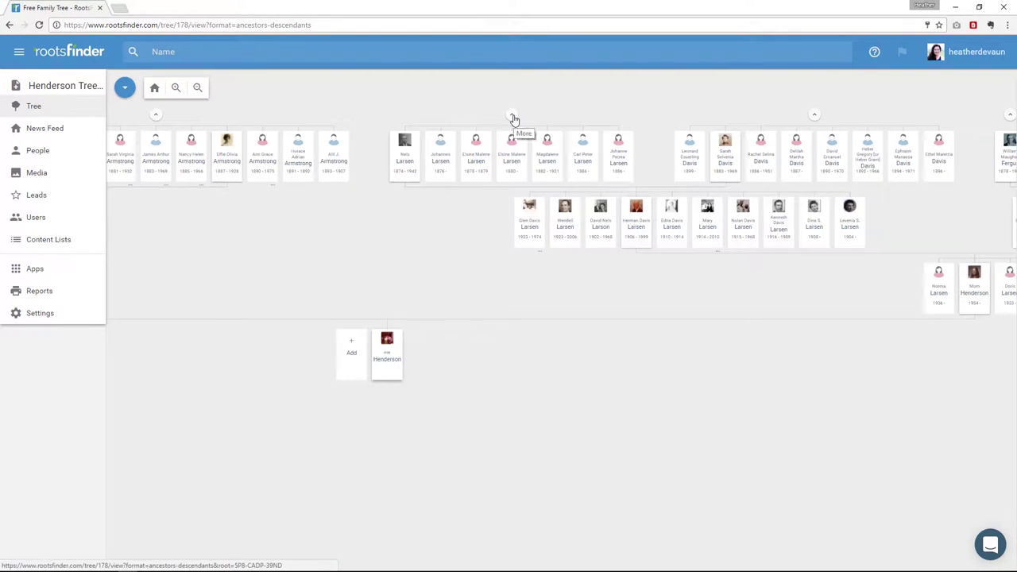
left_click(513, 118)
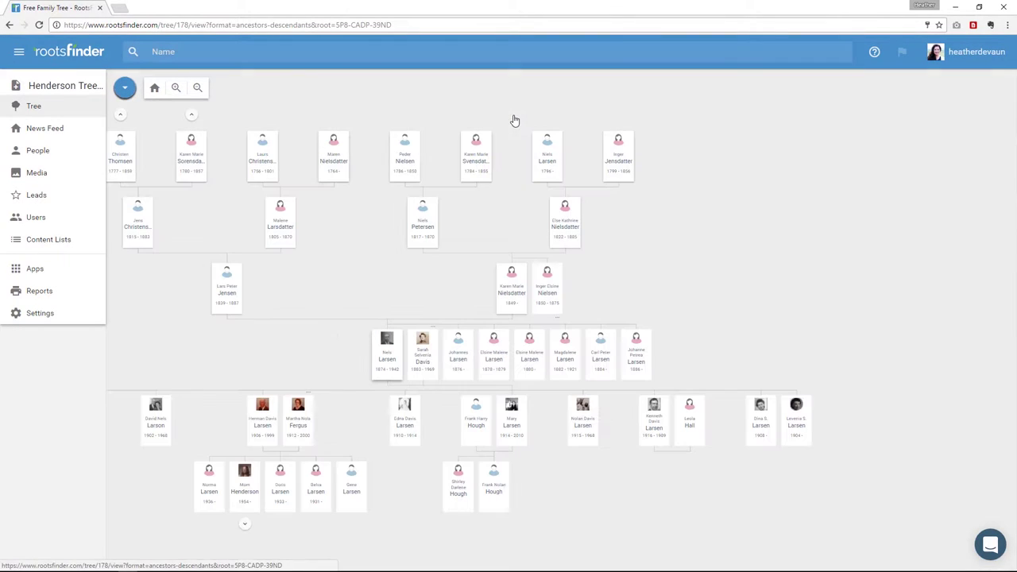
left_click(558, 324)
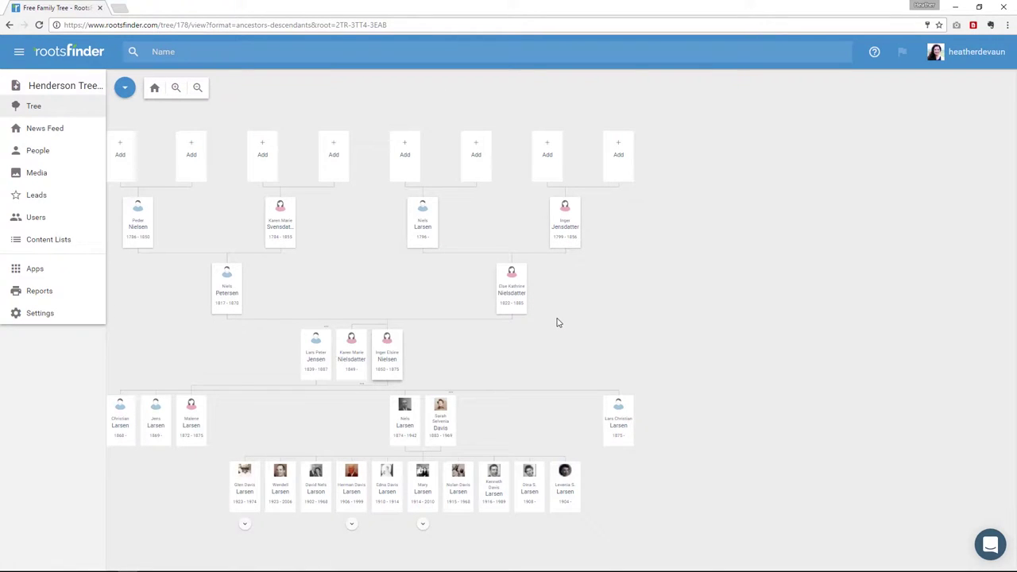
left_click(124, 87)
Step: In the descendants list layout, expand Nels Larsen's and Herman Davis Larsen's families
left_click(124, 226)
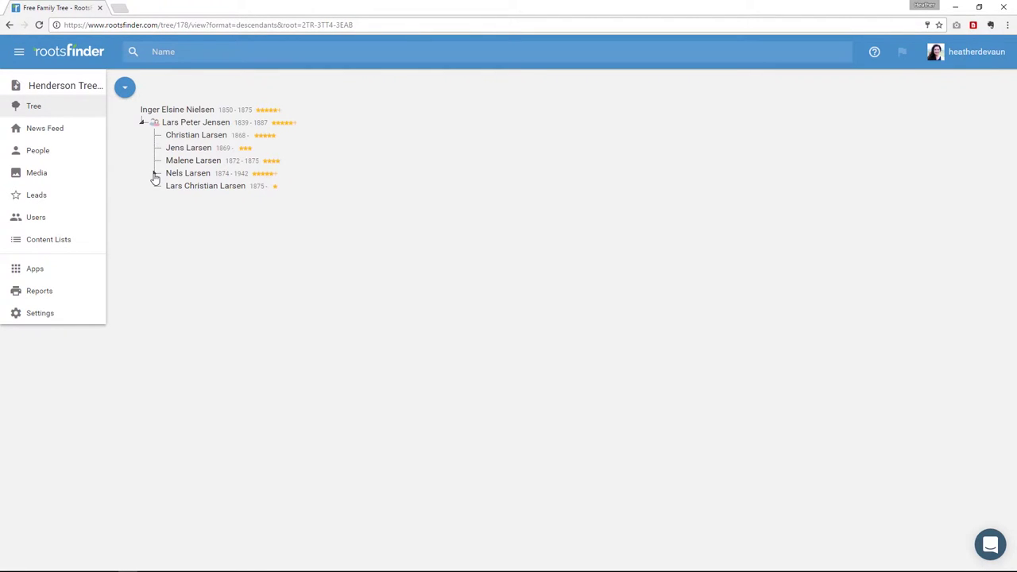
left_click(155, 175)
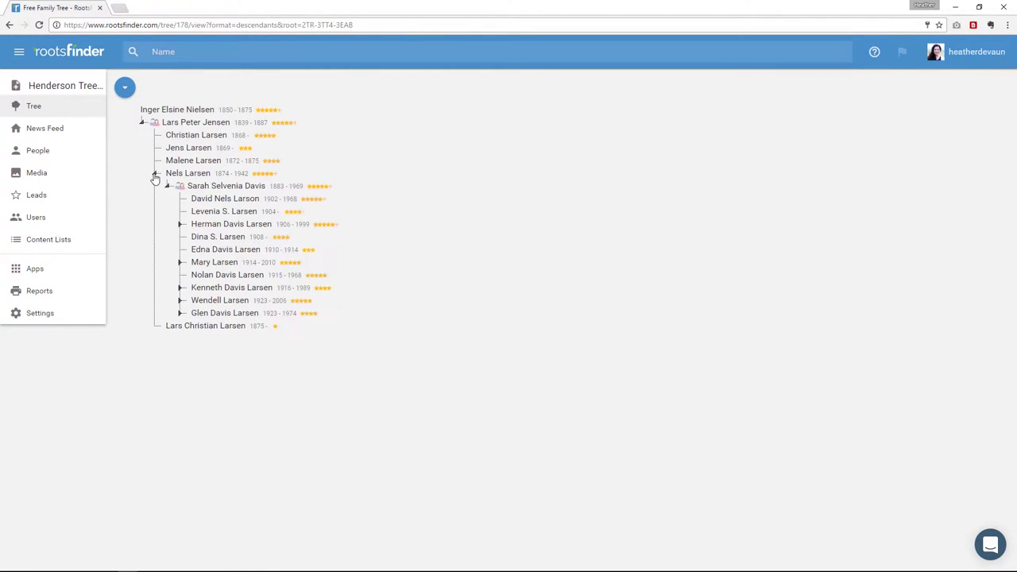
left_click(180, 226)
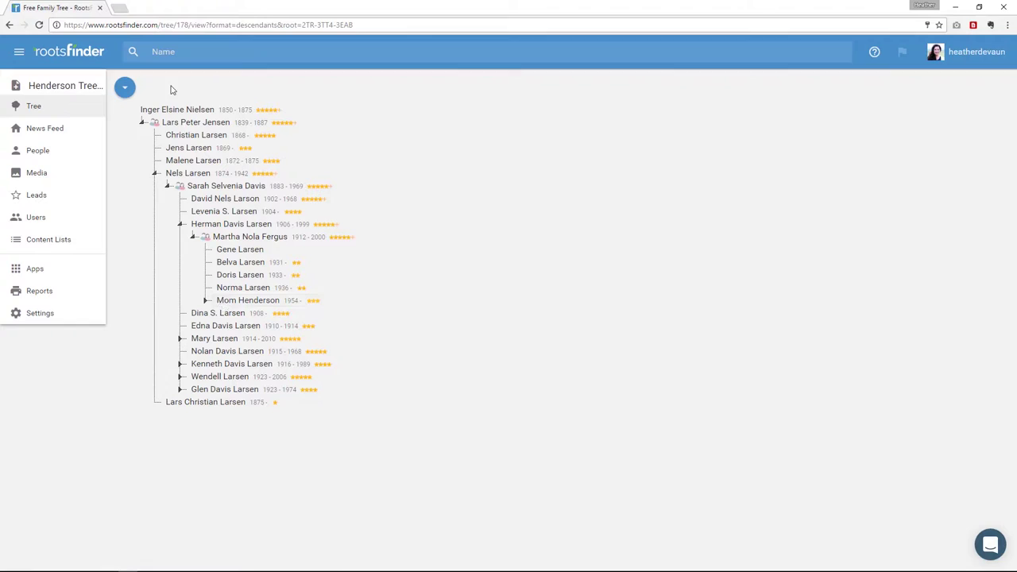
left_click(125, 88)
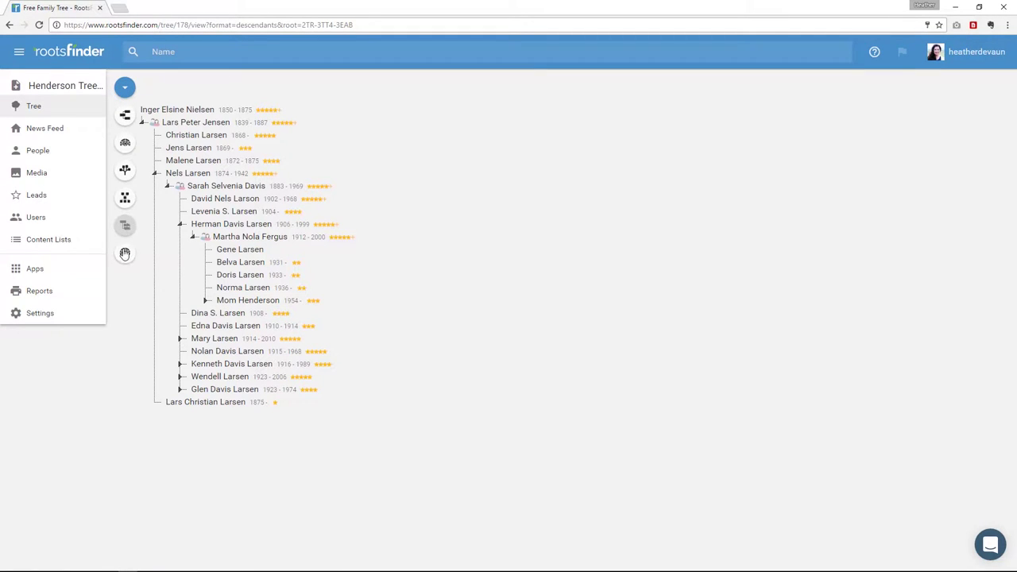
left_click(125, 254)
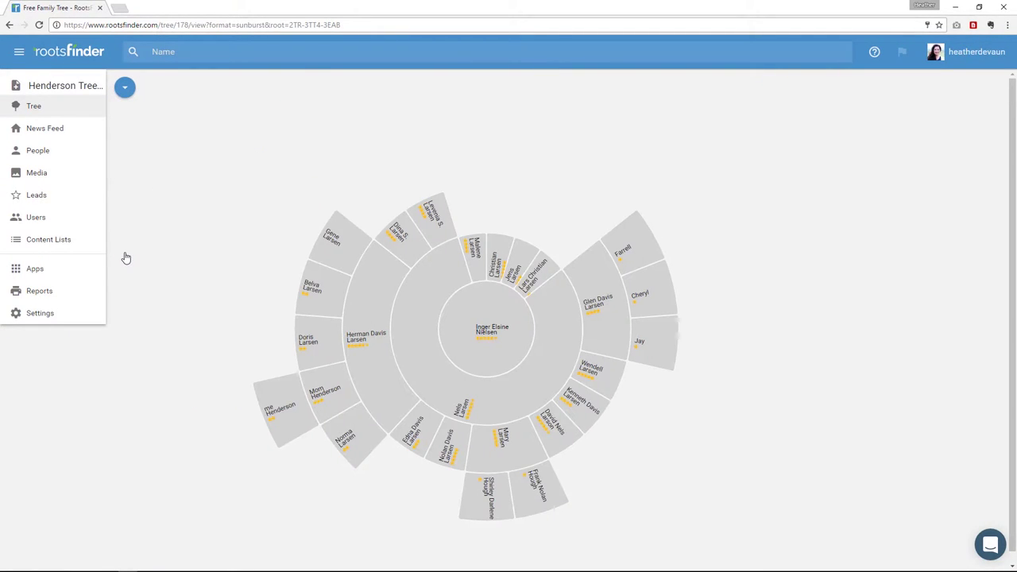
mouse_move(433, 297)
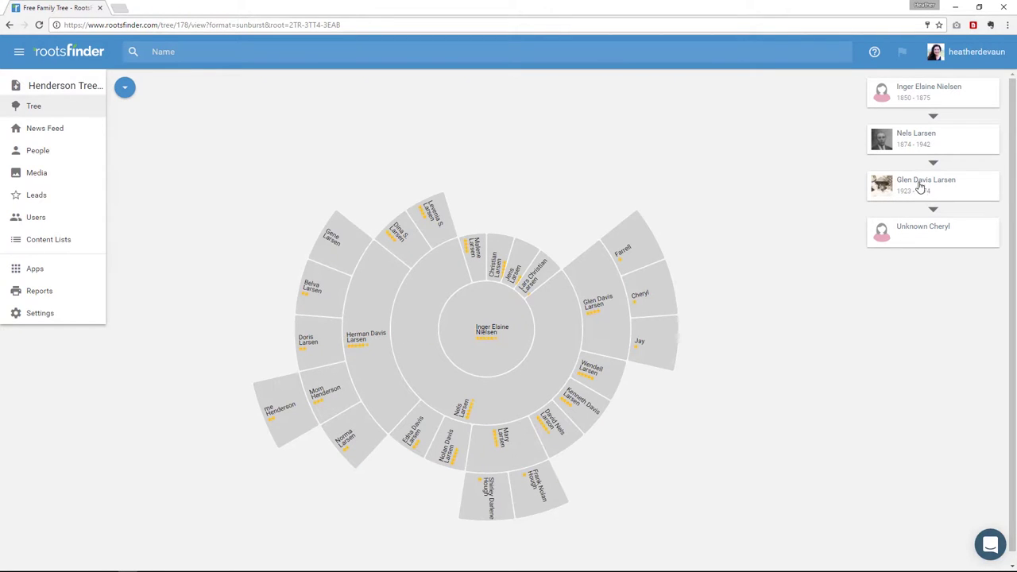
left_click(919, 182)
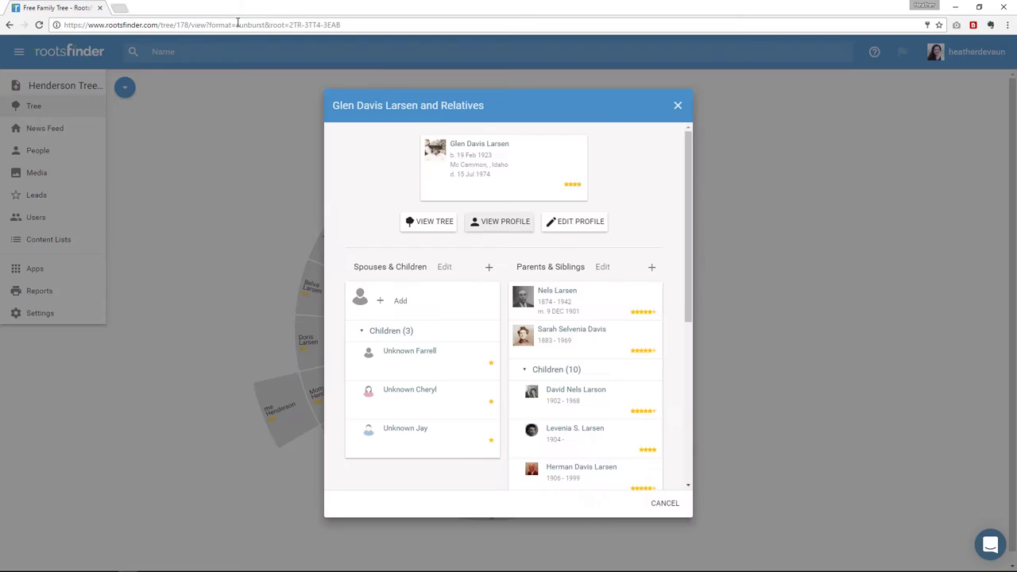
left_click(677, 107)
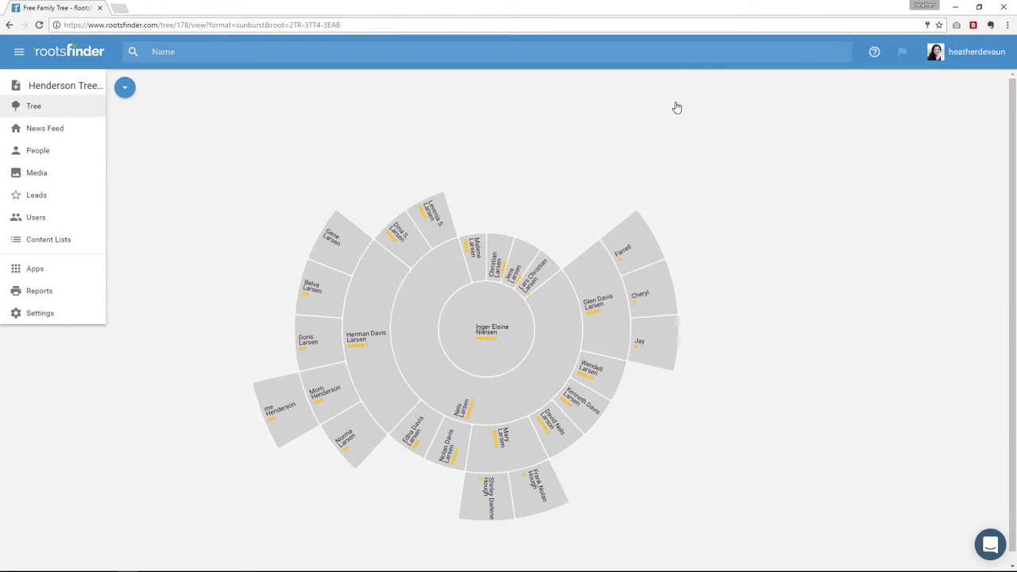
left_click(72, 51)
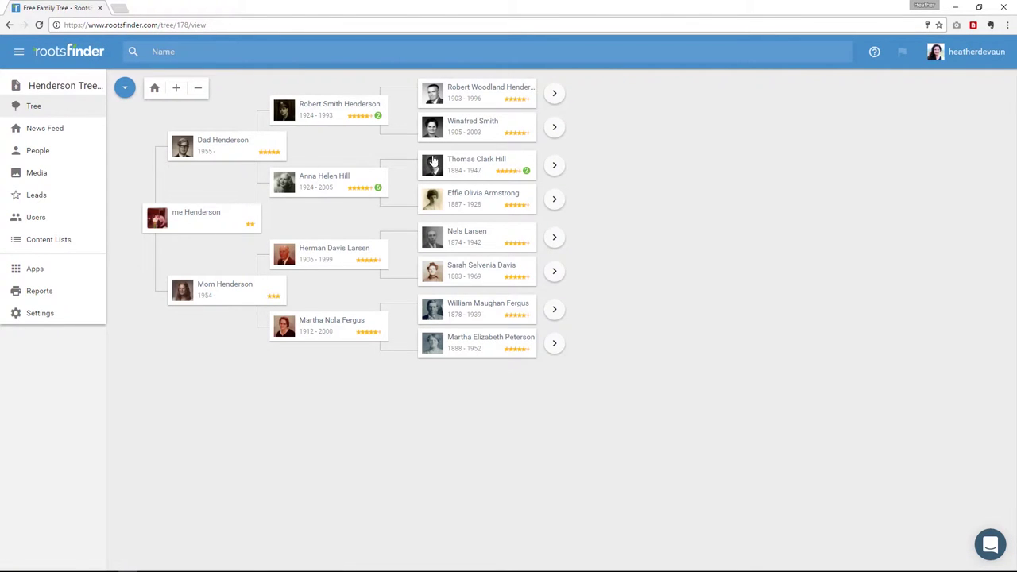
left_click(472, 166)
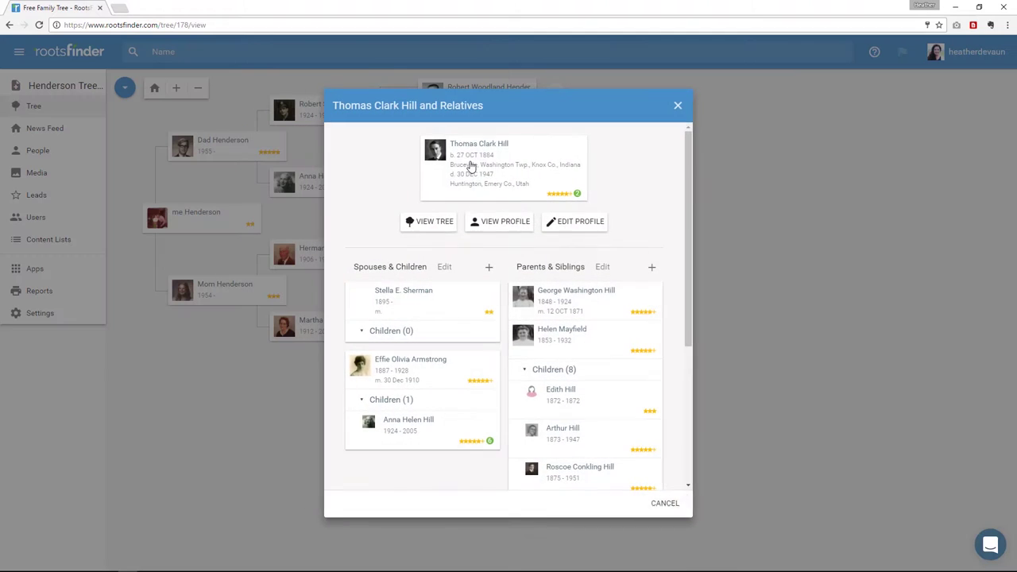
left_click(489, 227)
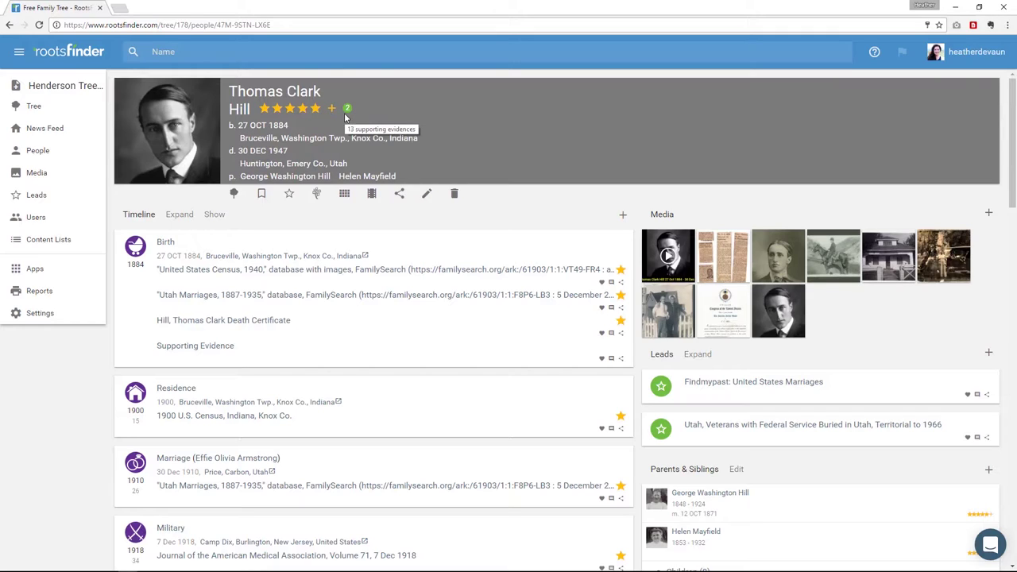
left_click(524, 128)
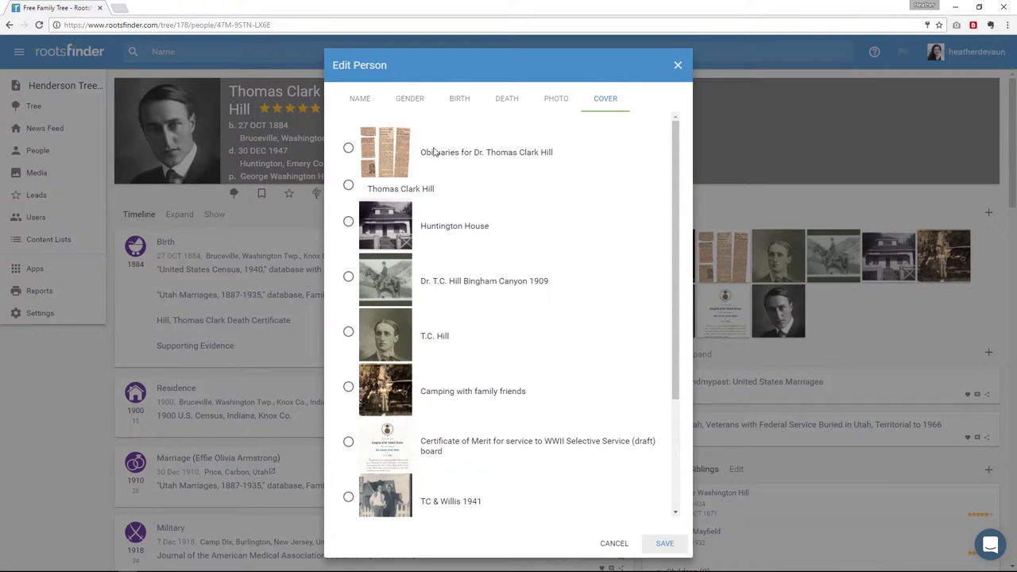
left_click(347, 224)
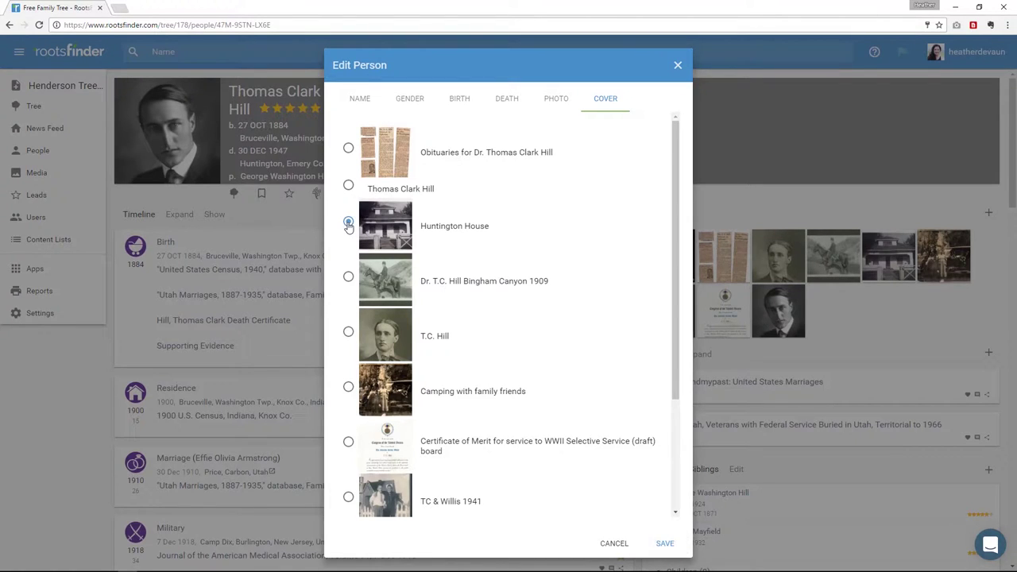
left_click(695, 284)
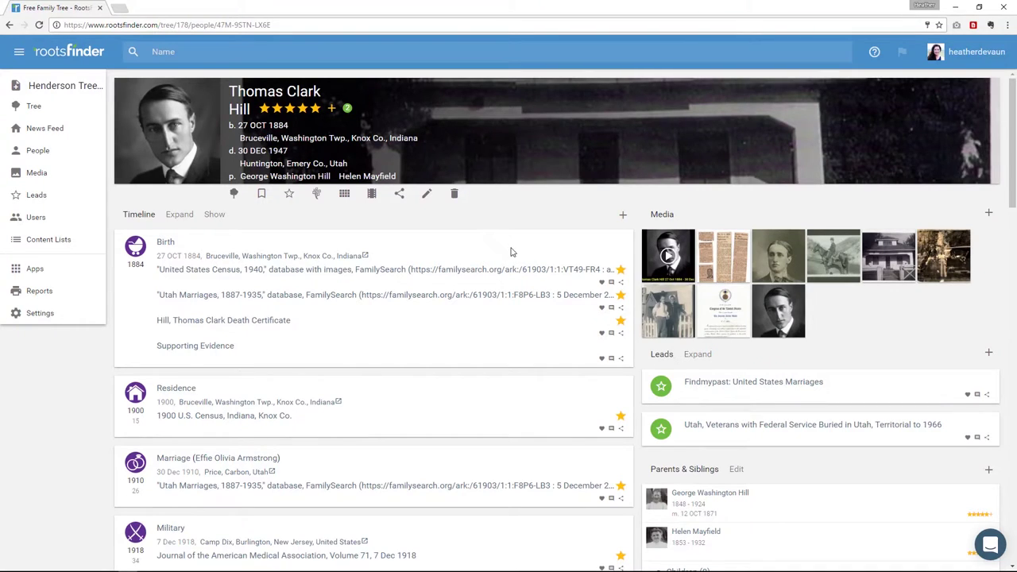
left_click(248, 105)
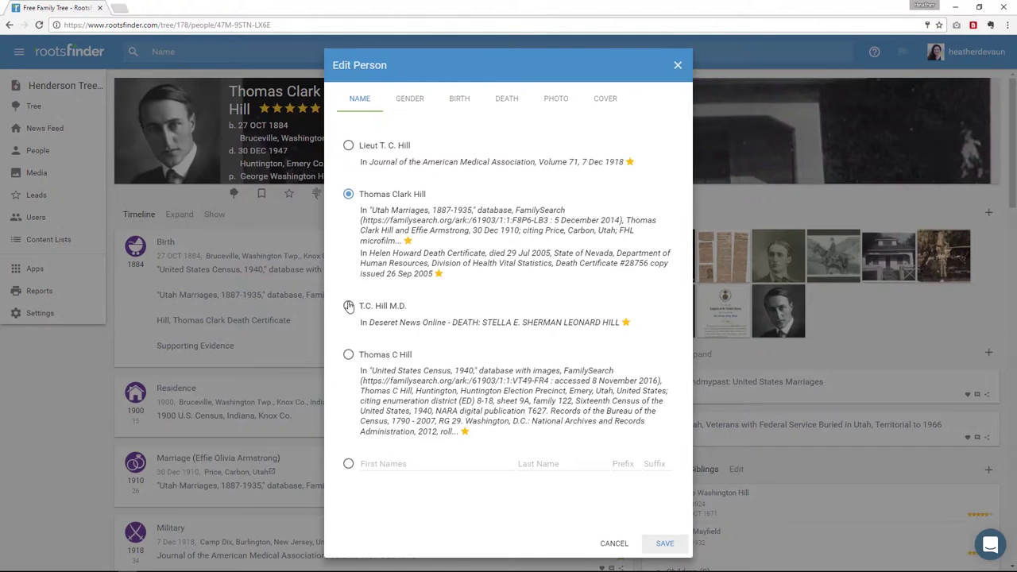
left_click(349, 307)
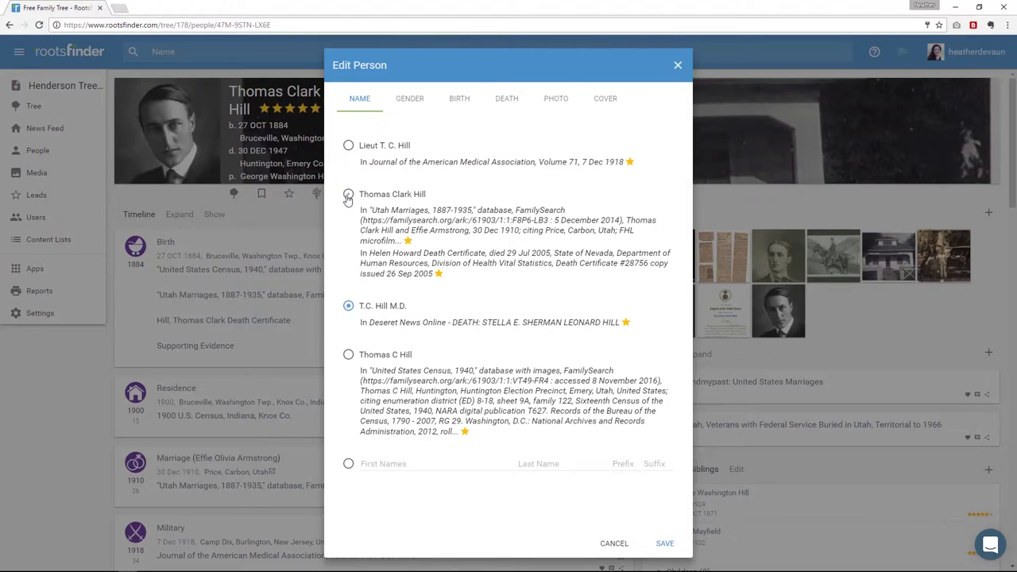
left_click(348, 195)
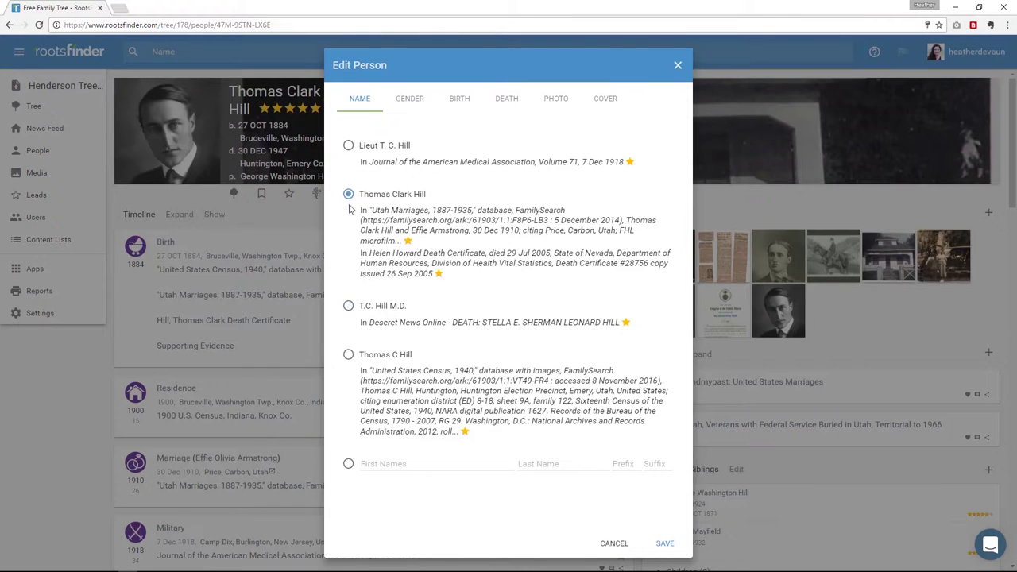
left_click(664, 547)
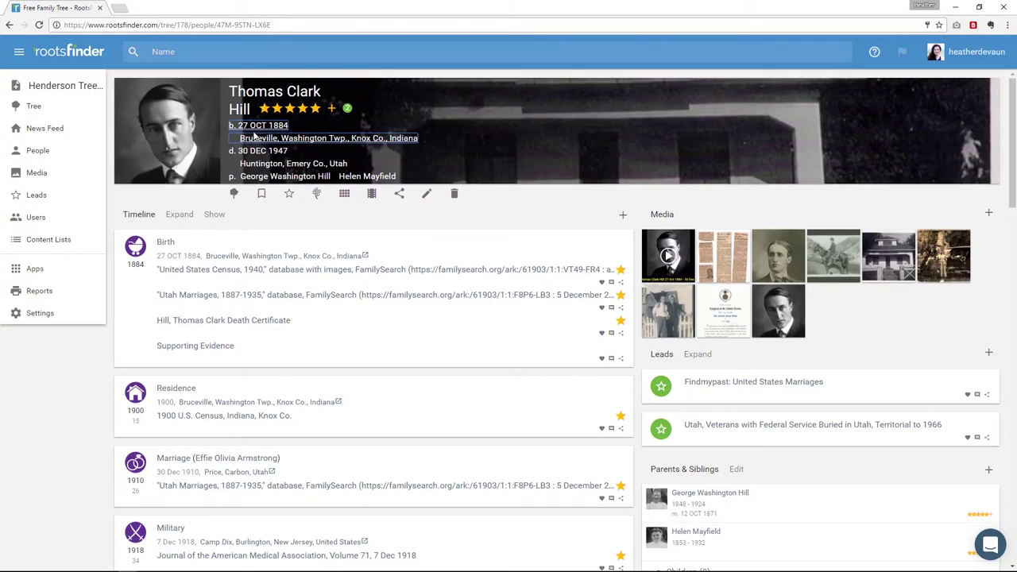
left_click(256, 136)
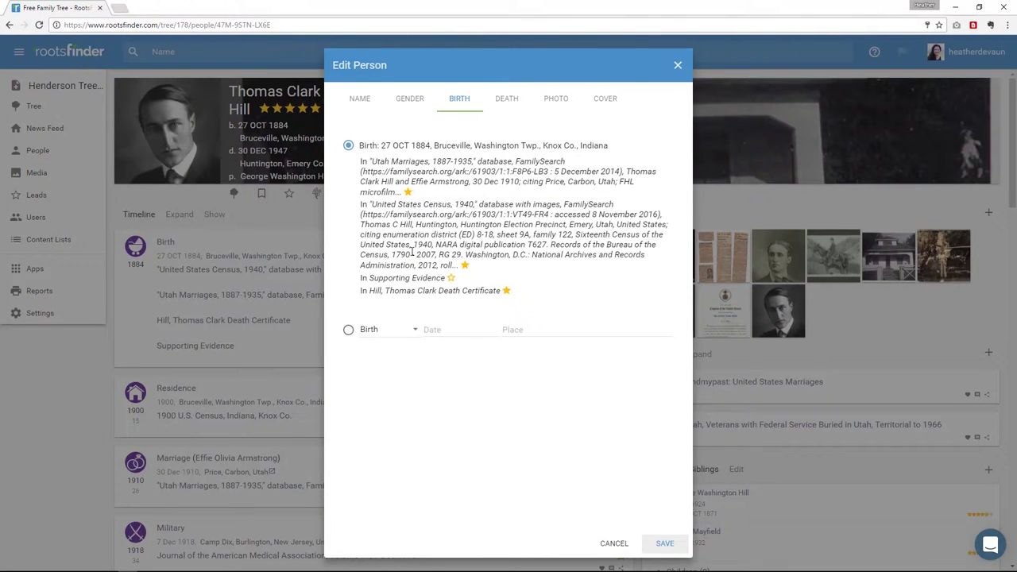
left_click(506, 104)
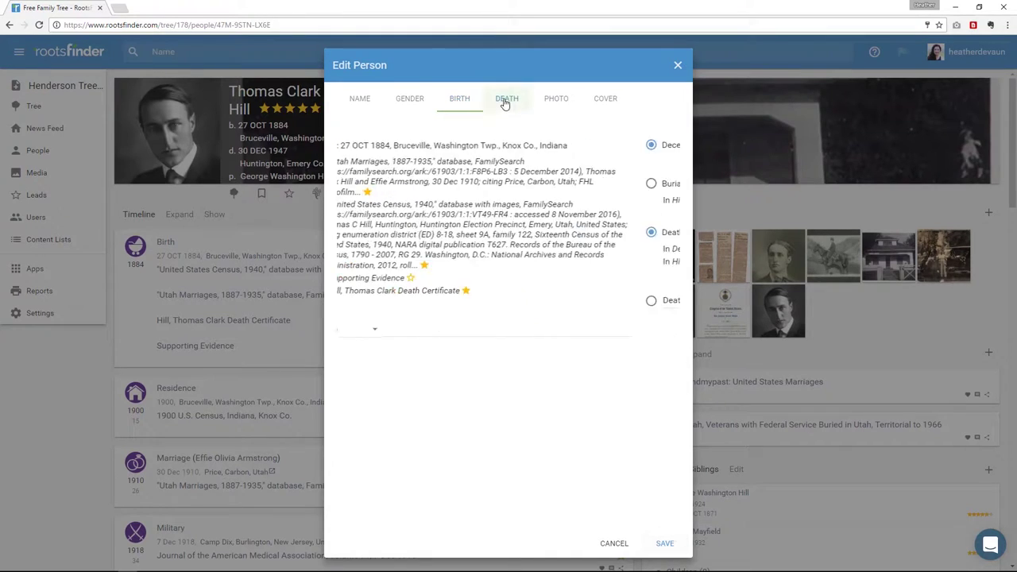
left_click(556, 102)
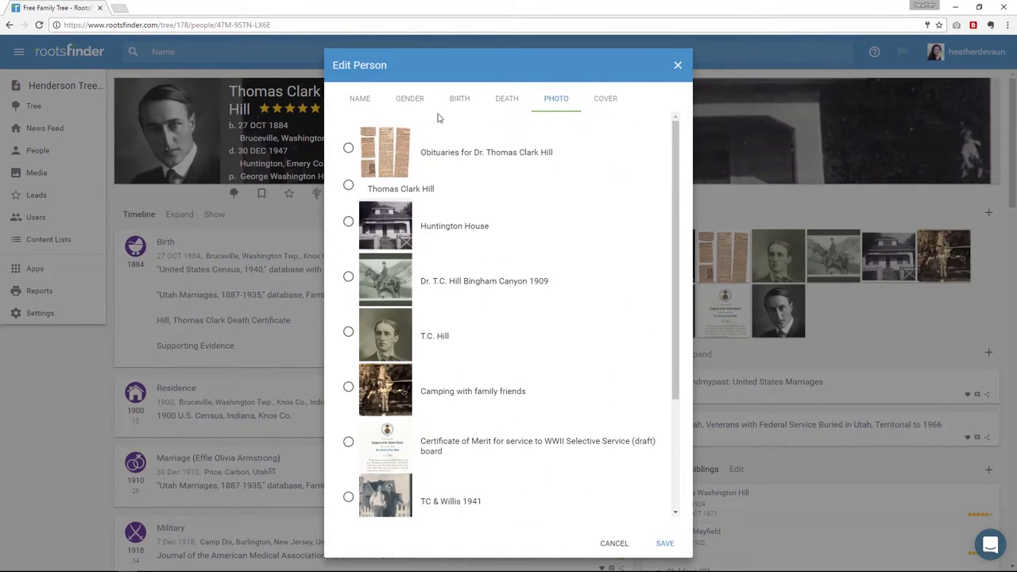
left_click(360, 100)
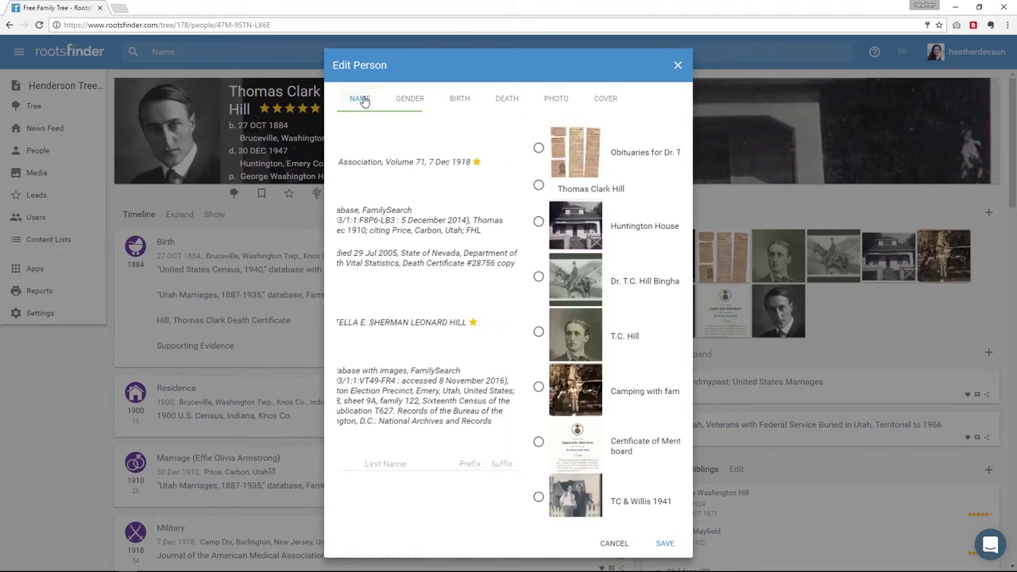
left_click(606, 107)
left_click(558, 109)
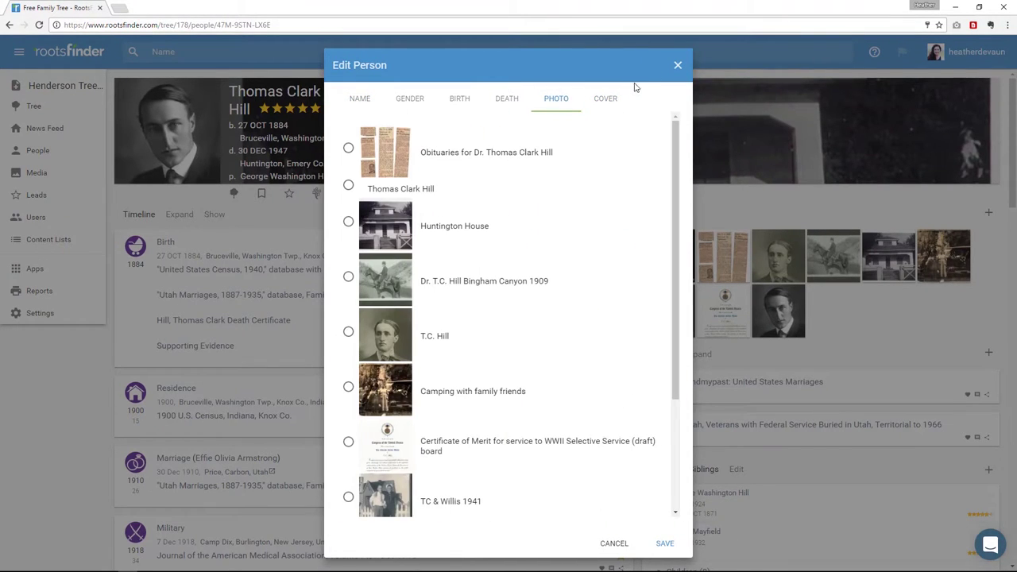
left_click(676, 66)
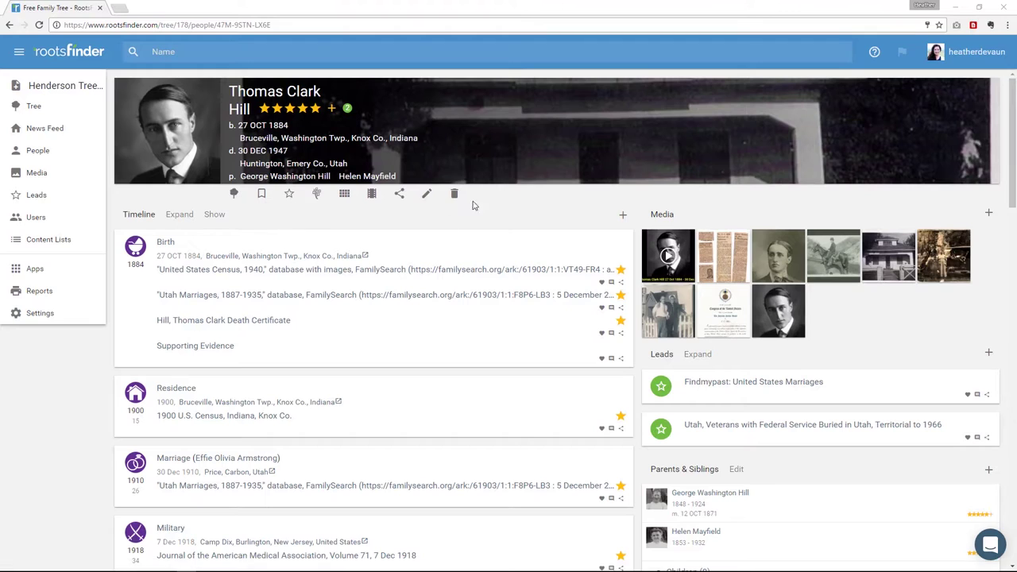
right_click(232, 196)
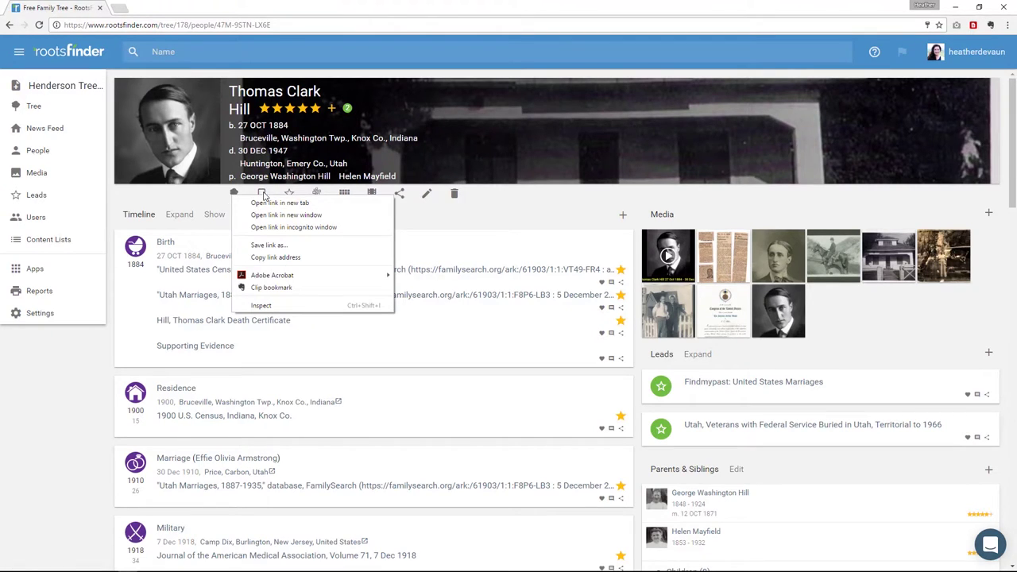
key("Escape")
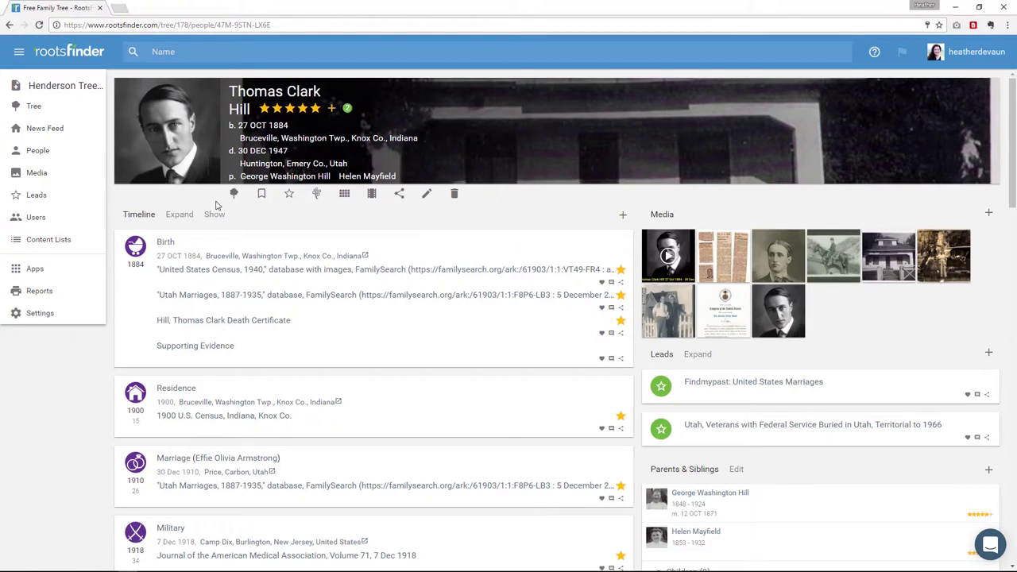
left_click(289, 199)
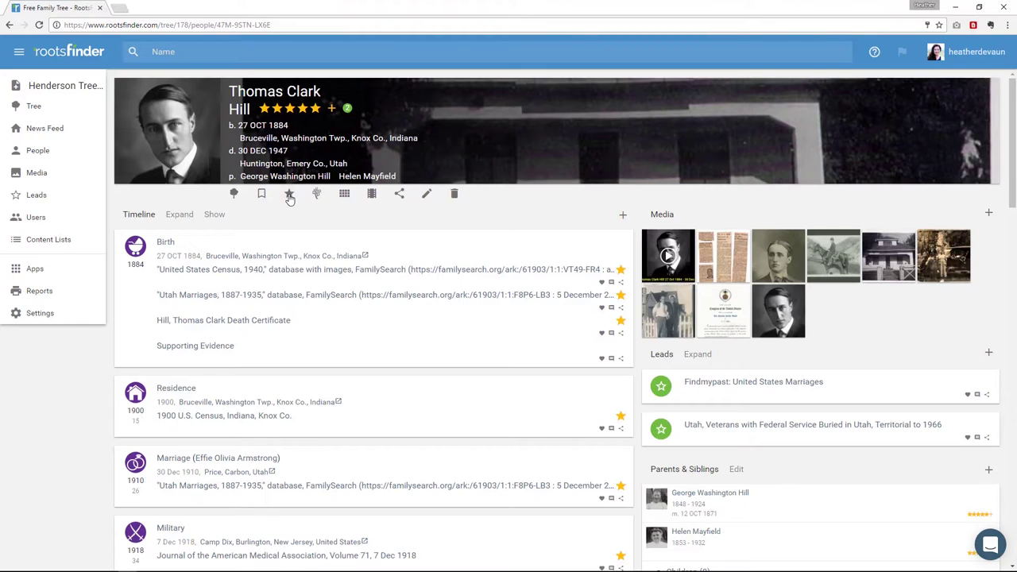
left_click(289, 199)
left_click(345, 195)
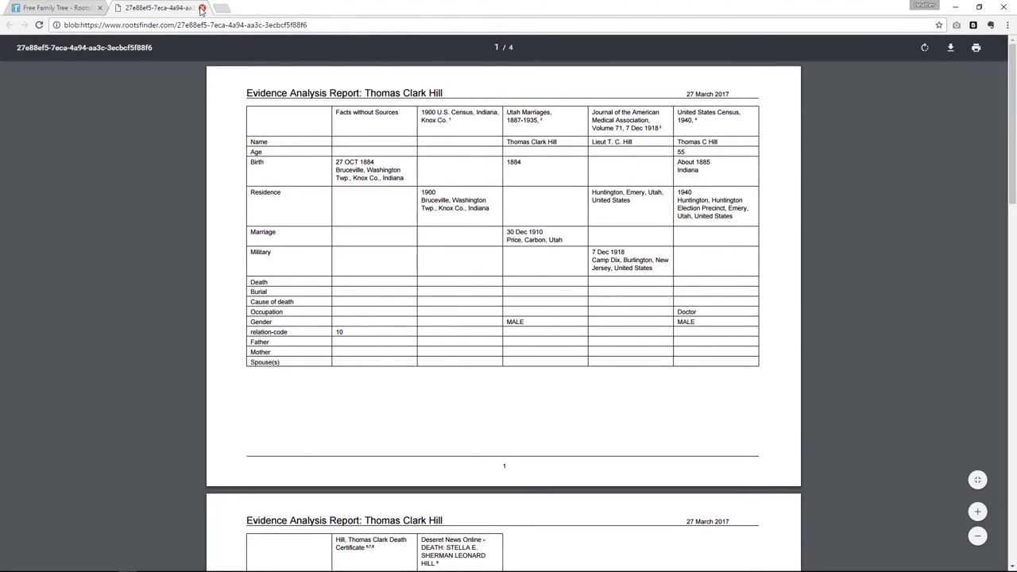
left_click(201, 9)
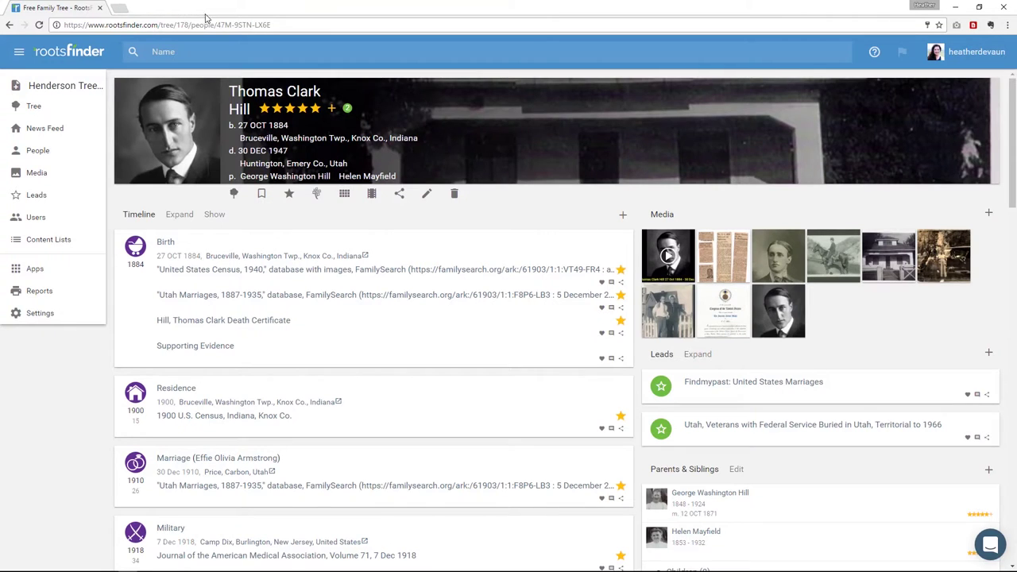
left_click(373, 195)
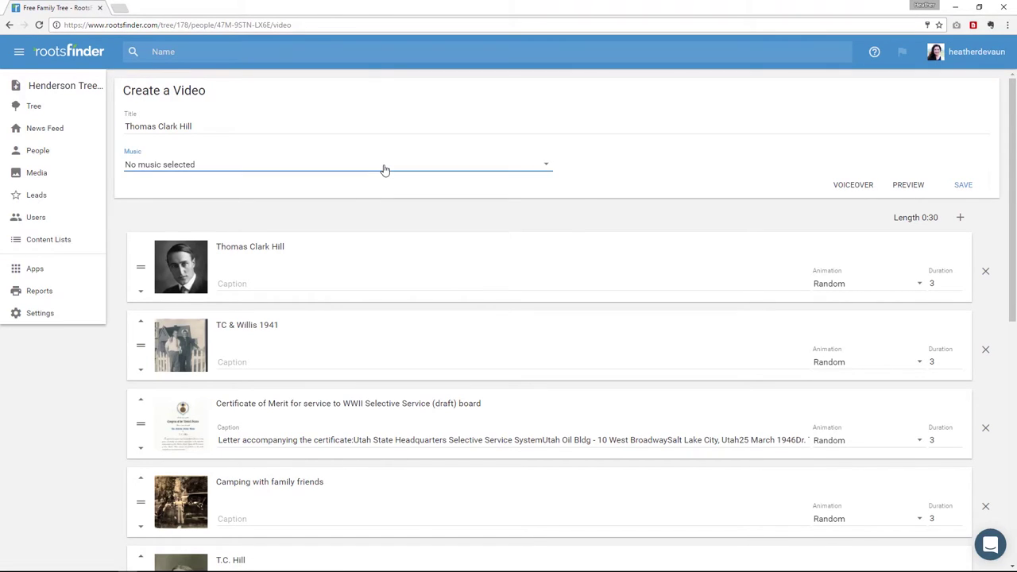
left_click(384, 170)
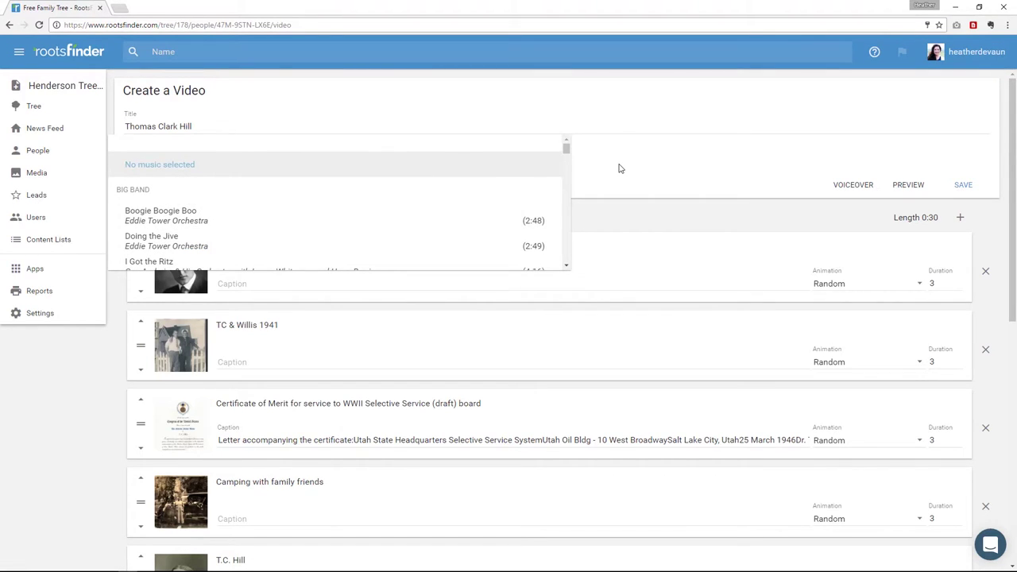
left_click(522, 163)
left_click(9, 27)
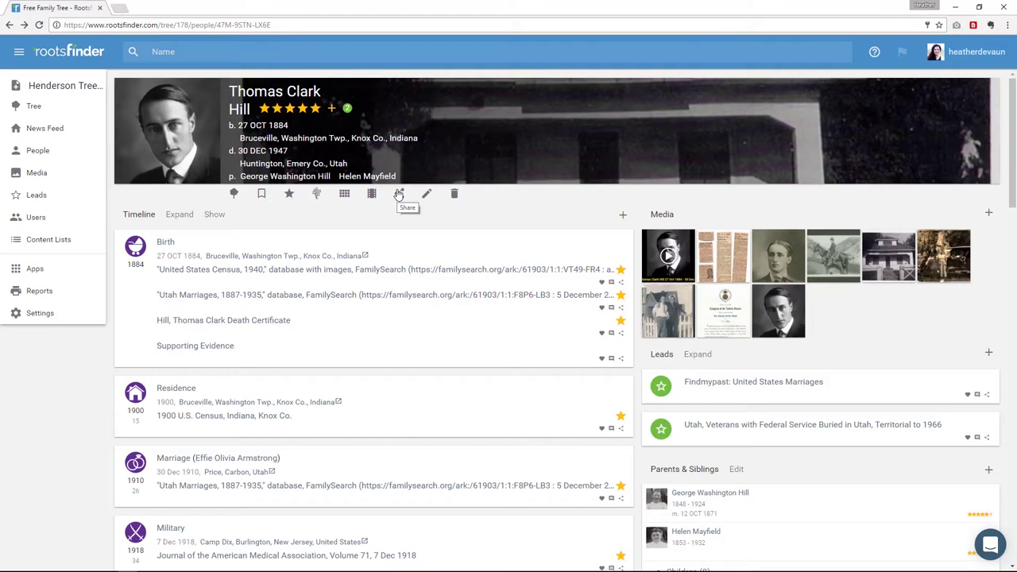
Step: Look at the Share menu and the Edit Person dialog, closing both without changes
left_click(399, 195)
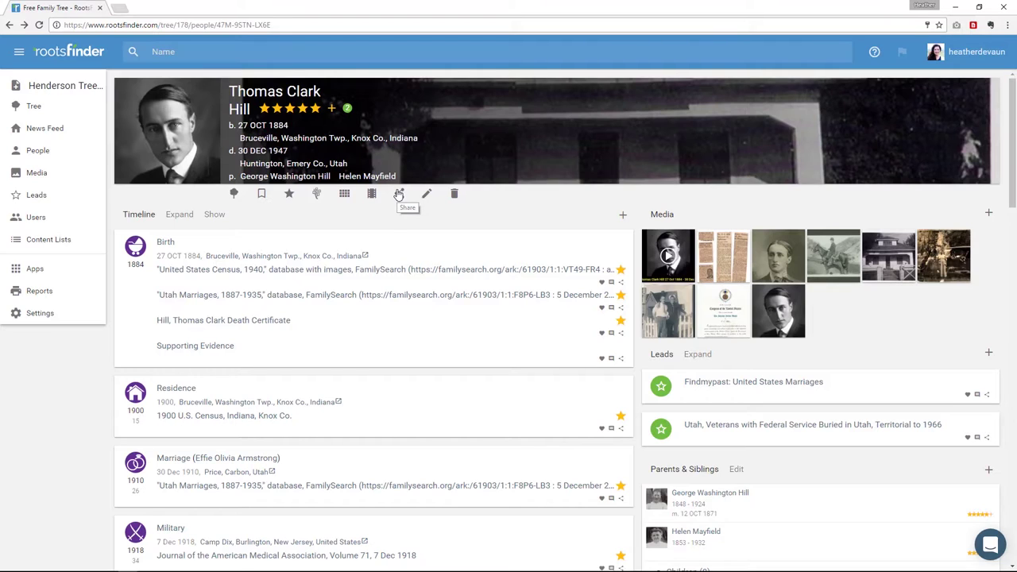
left_click(572, 217)
left_click(426, 196)
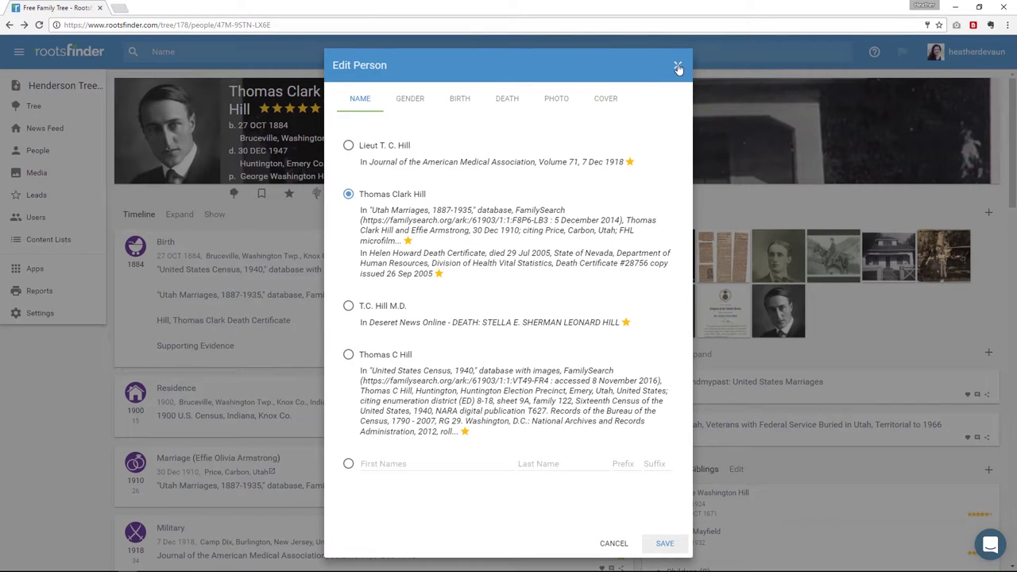
left_click(677, 66)
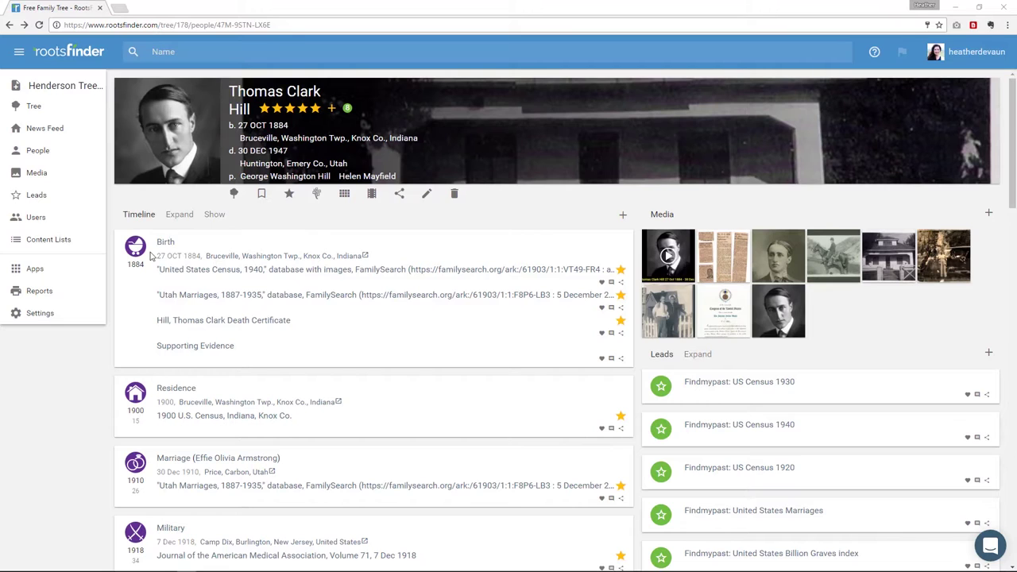
Step: Check the death certificate and timeline citations, then include relatives' events in the timeline
left_click(235, 326)
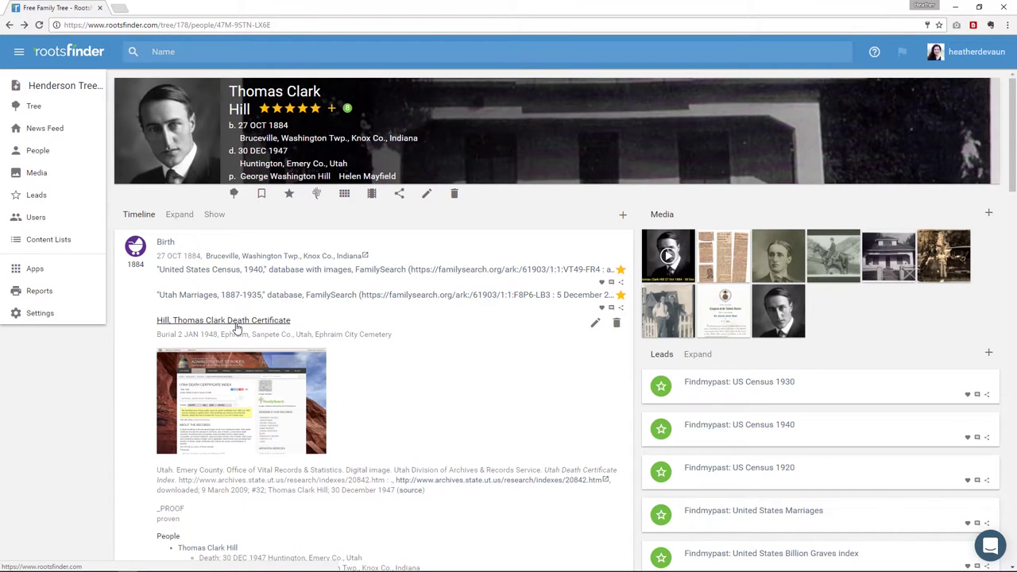
left_click(235, 325)
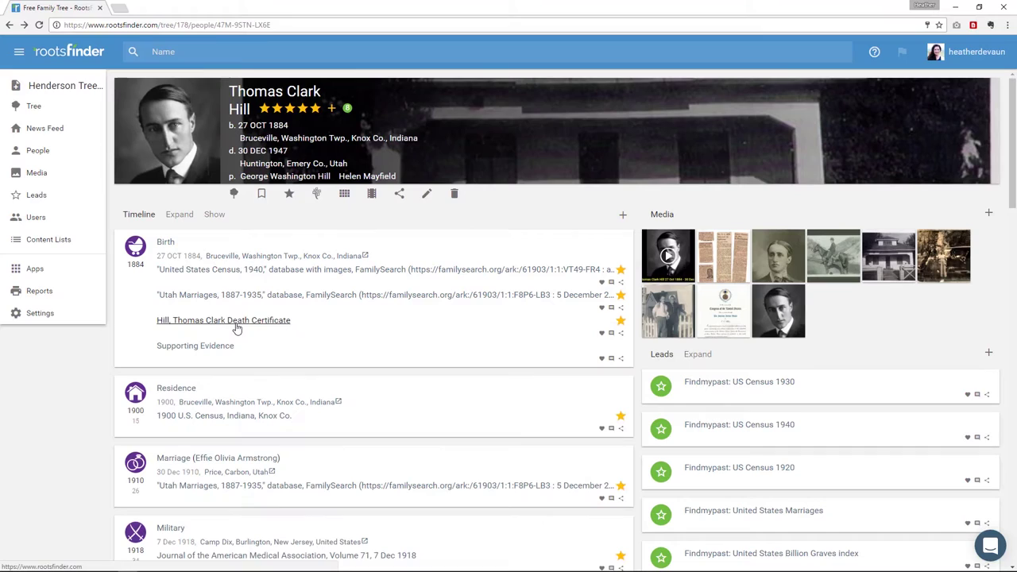
left_click(176, 214)
left_click(170, 218)
left_click(215, 216)
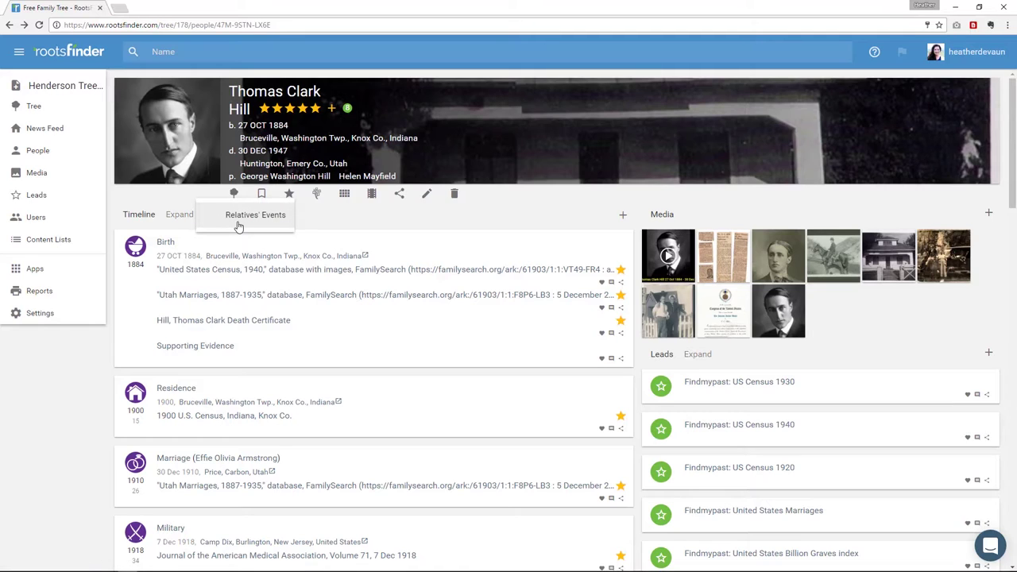
left_click(238, 225)
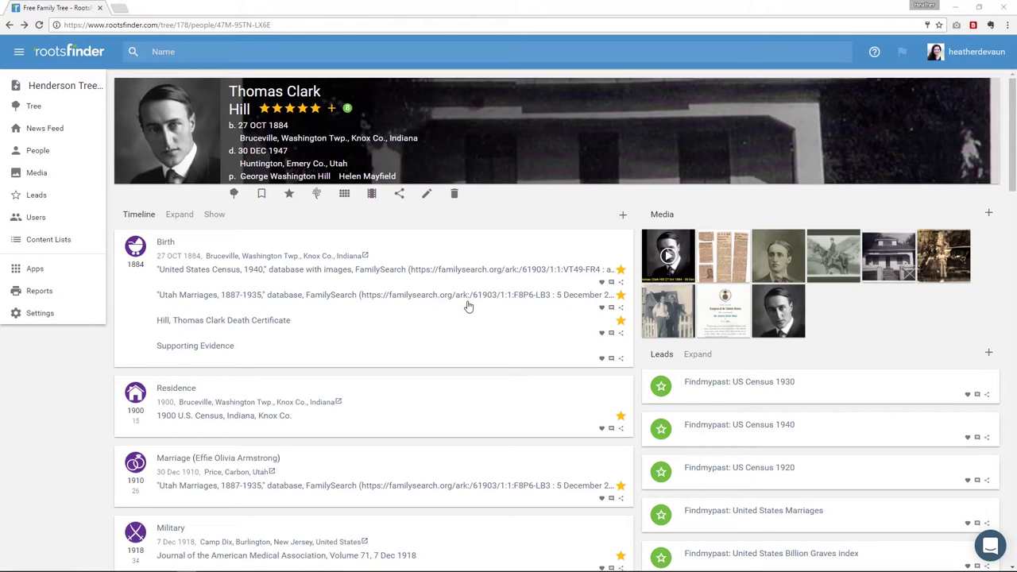
Step: Expand the full details of the 1910 Utah Marriages record and read down the page
left_click(369, 490)
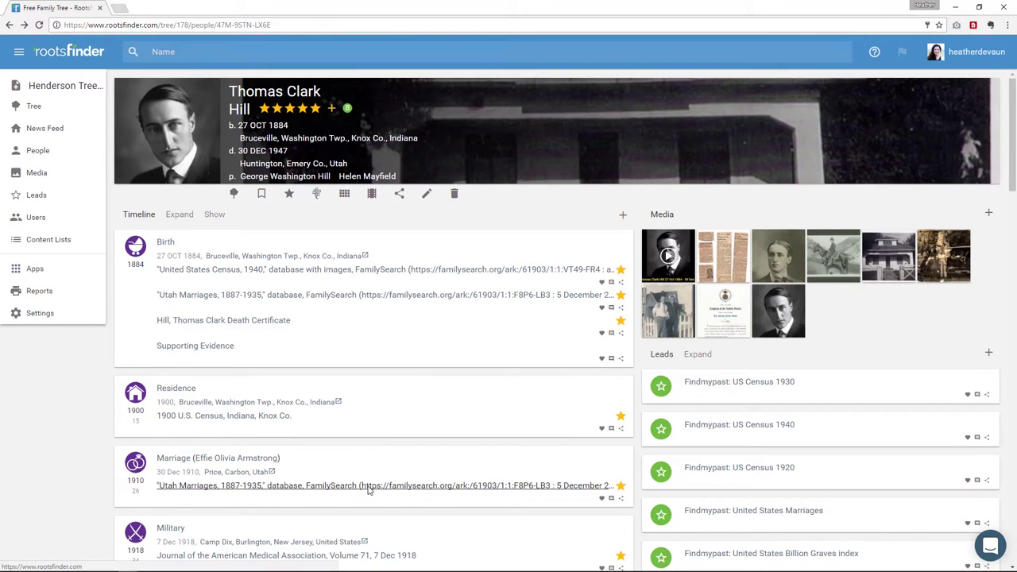
scroll(369, 490, "down", 3)
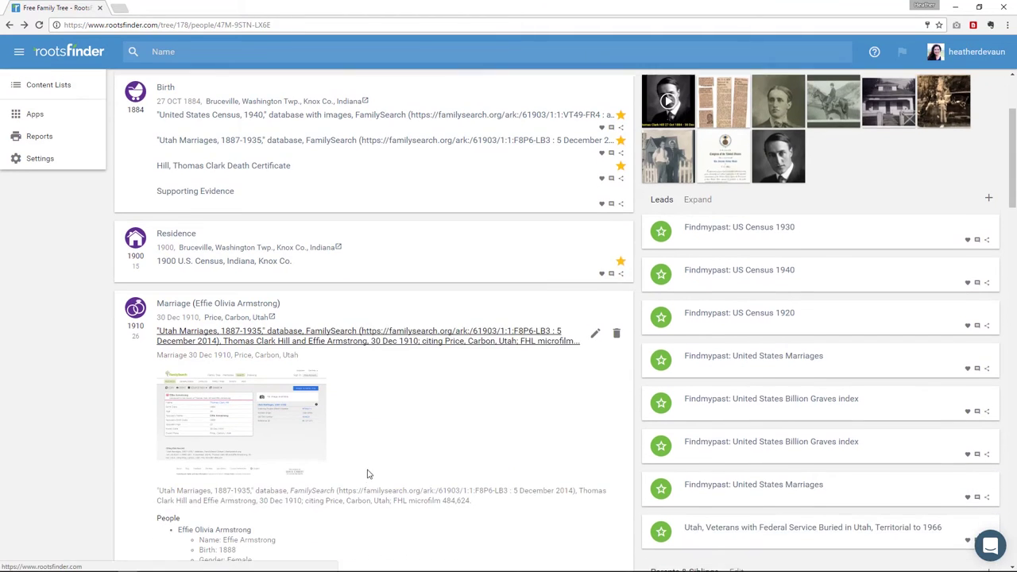
scroll(376, 400, "down", 1)
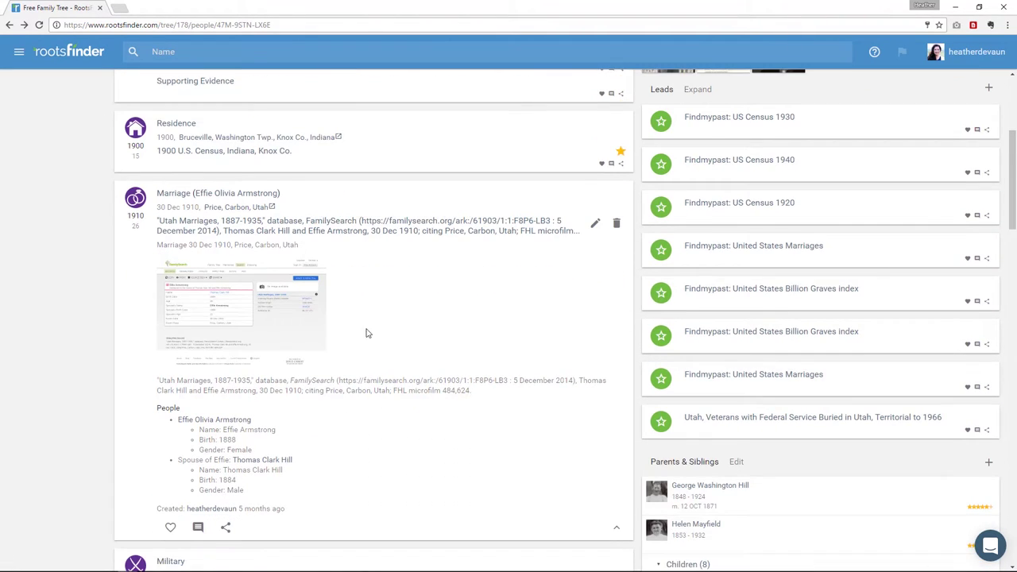
scroll(366, 334, "down", 1)
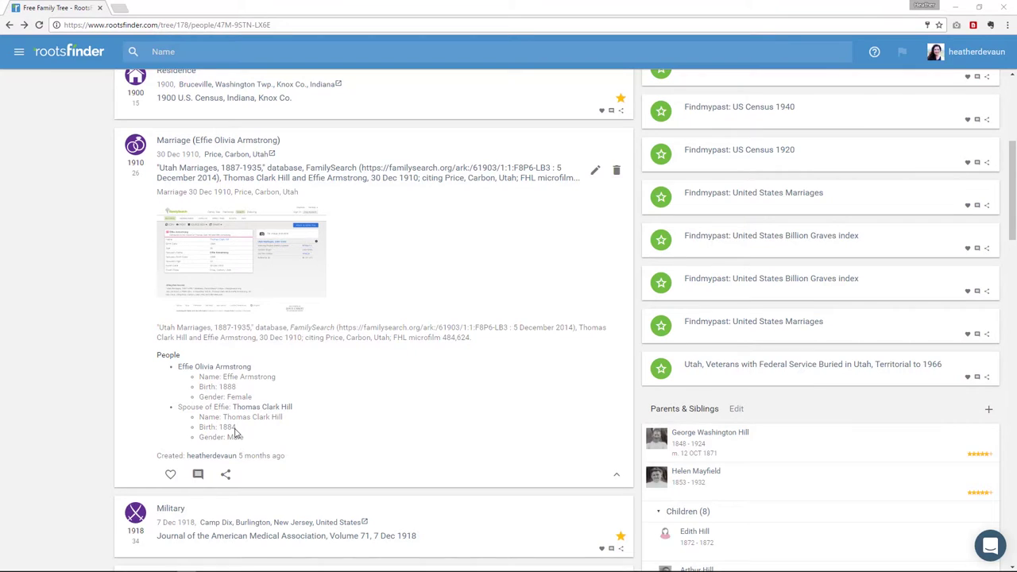
scroll(236, 435, "down", 15)
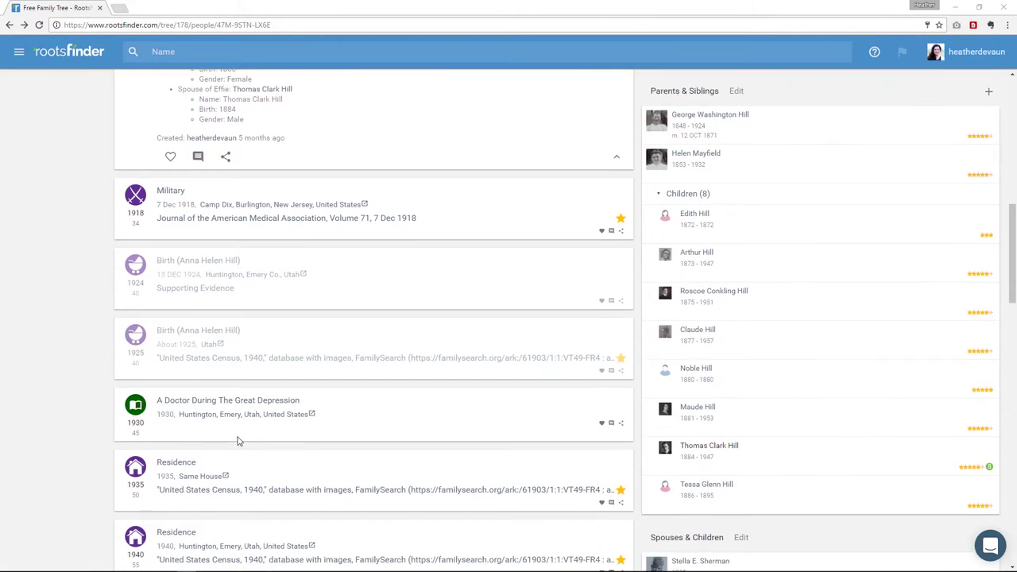
scroll(236, 442, "down", 10)
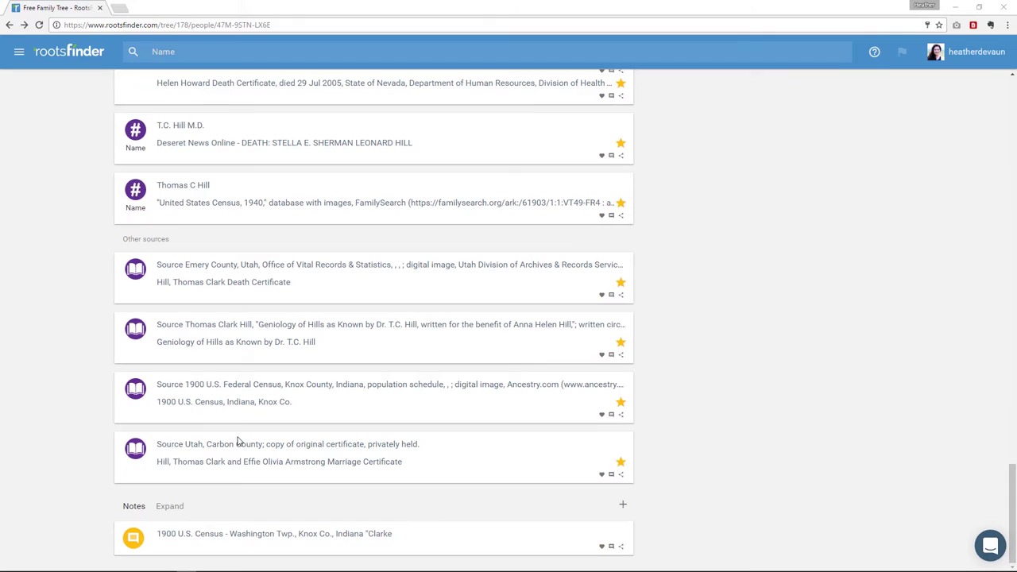
Step: Expand the 1900 U.S. Census note, then return to the top of the page
left_click(249, 533)
scroll(251, 538, "down", 1)
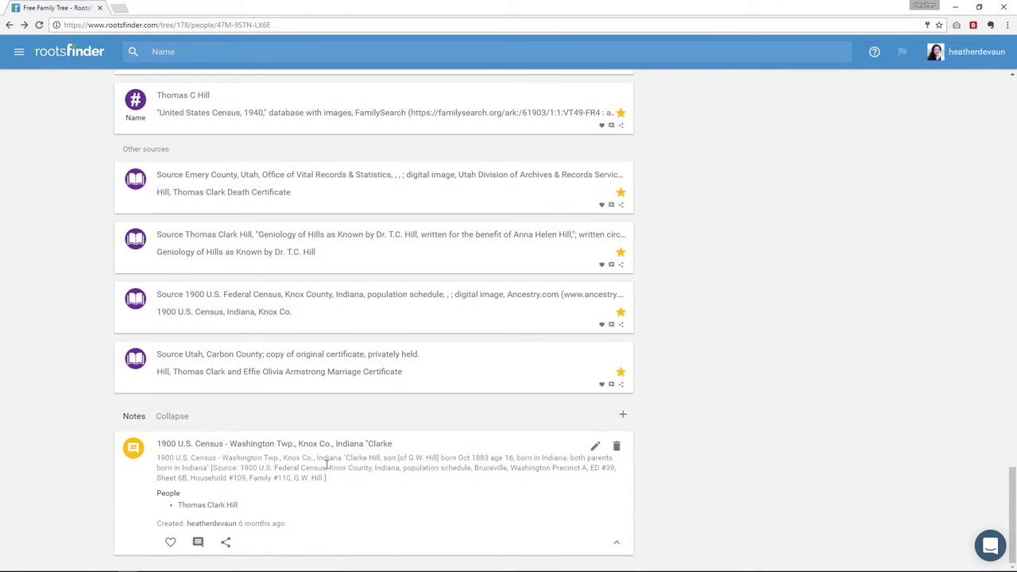
scroll(599, 376, "up", 6)
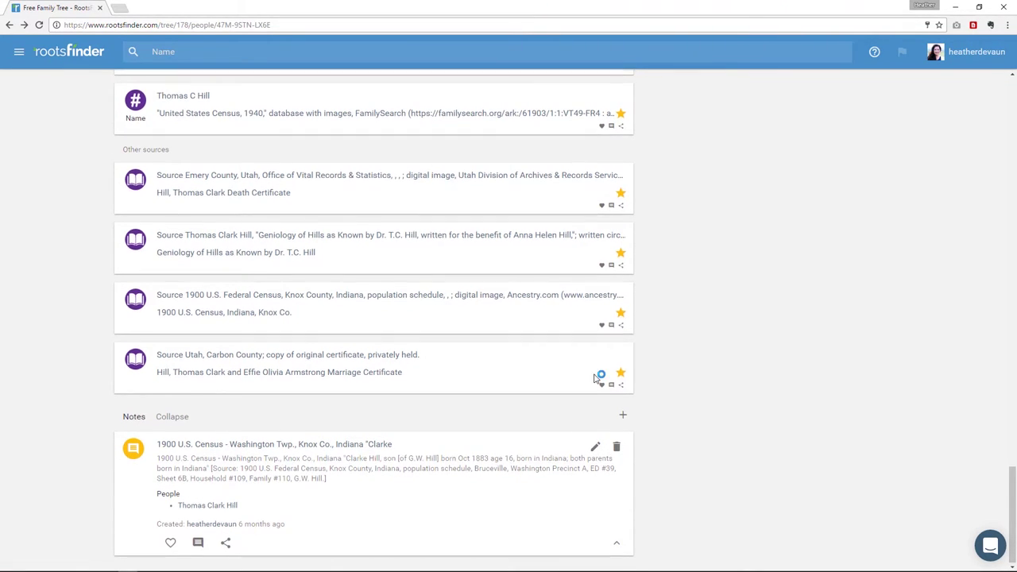
scroll(596, 378, "up", 15)
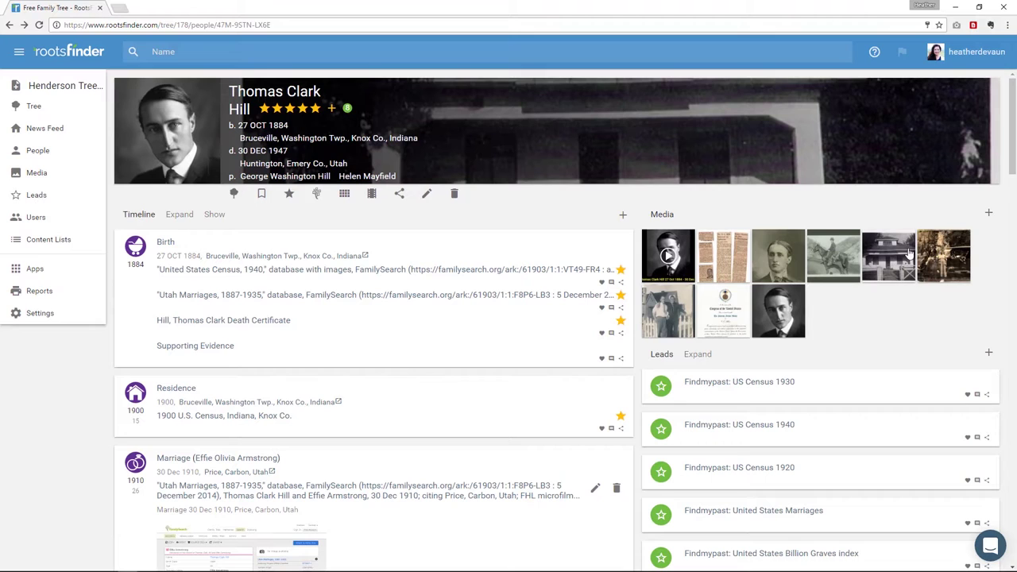
left_click(989, 216)
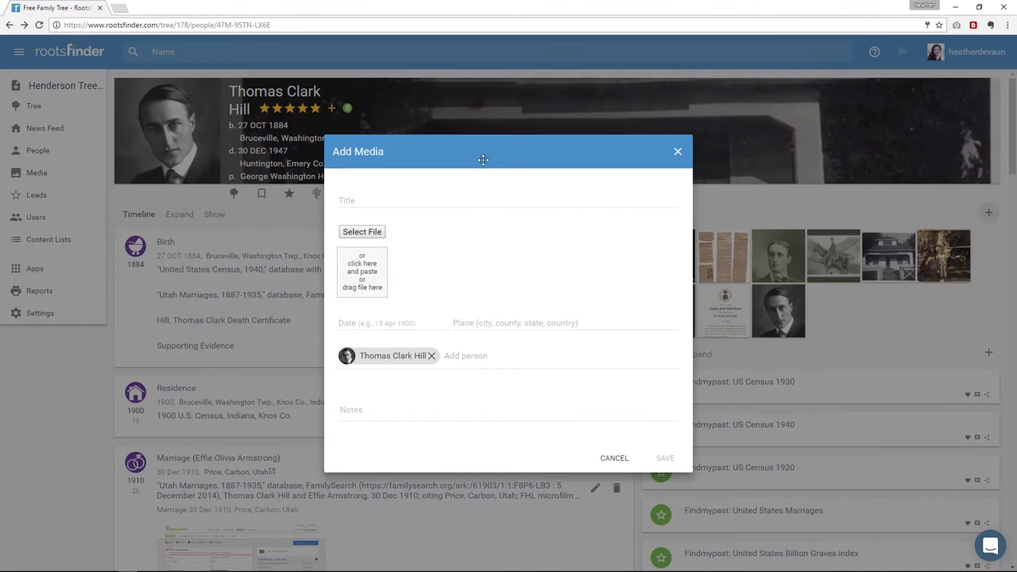
left_click(450, 196)
type("TC Hil")
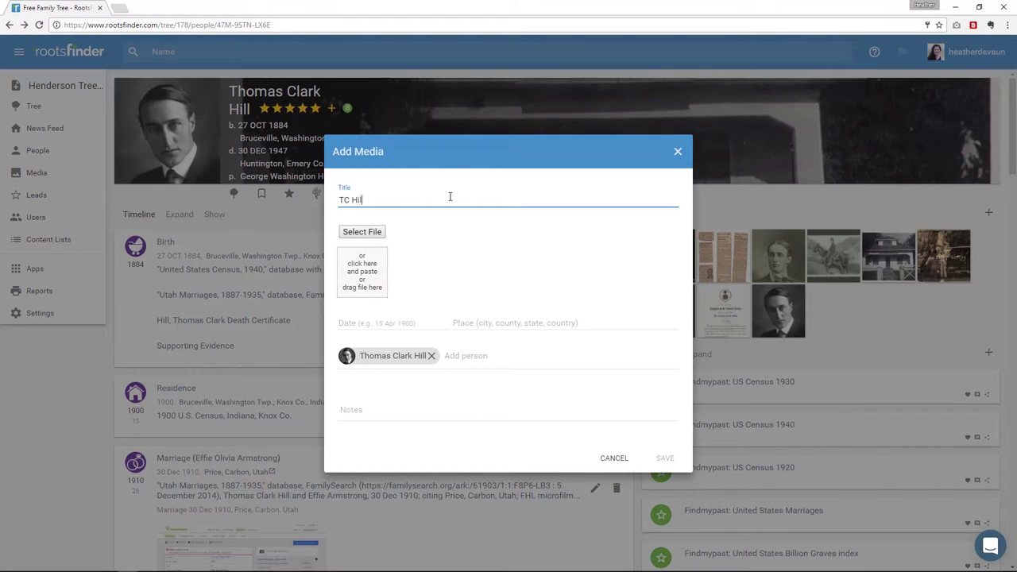
type("l Medical Certificate")
left_click(361, 231)
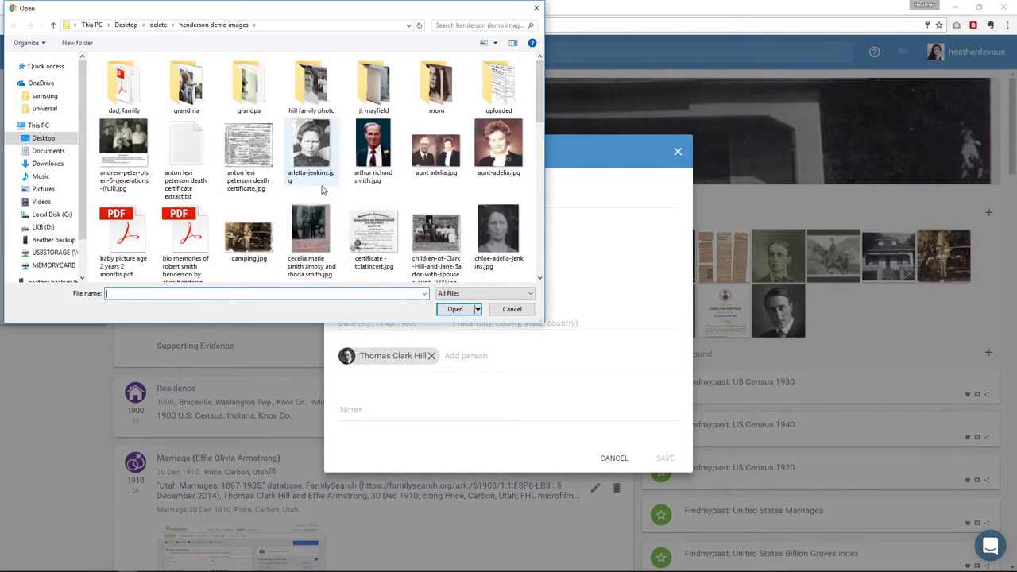
scroll(322, 189, "down", 1)
left_click(374, 151)
left_click(455, 309)
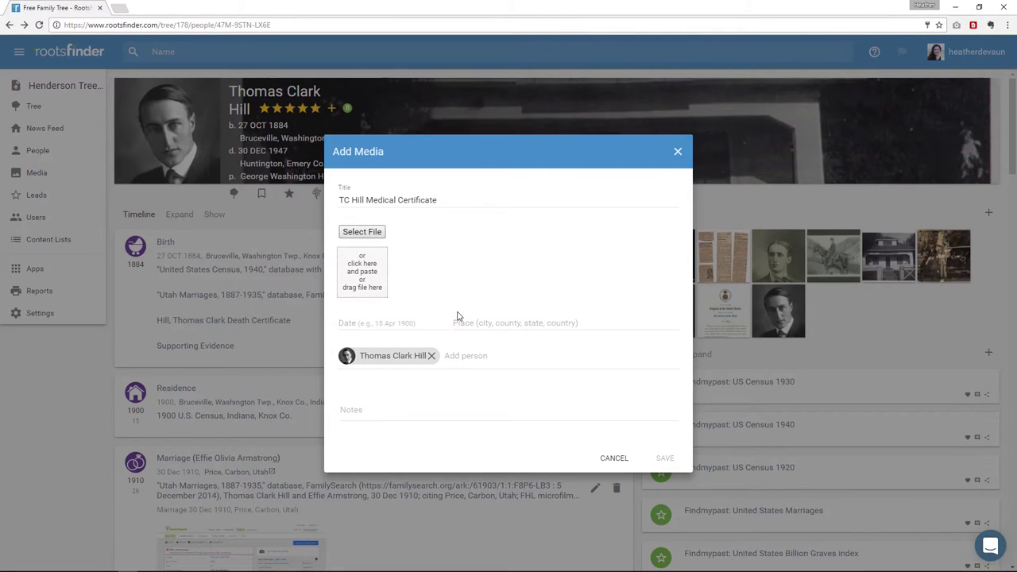
left_click(468, 357)
left_click(393, 412)
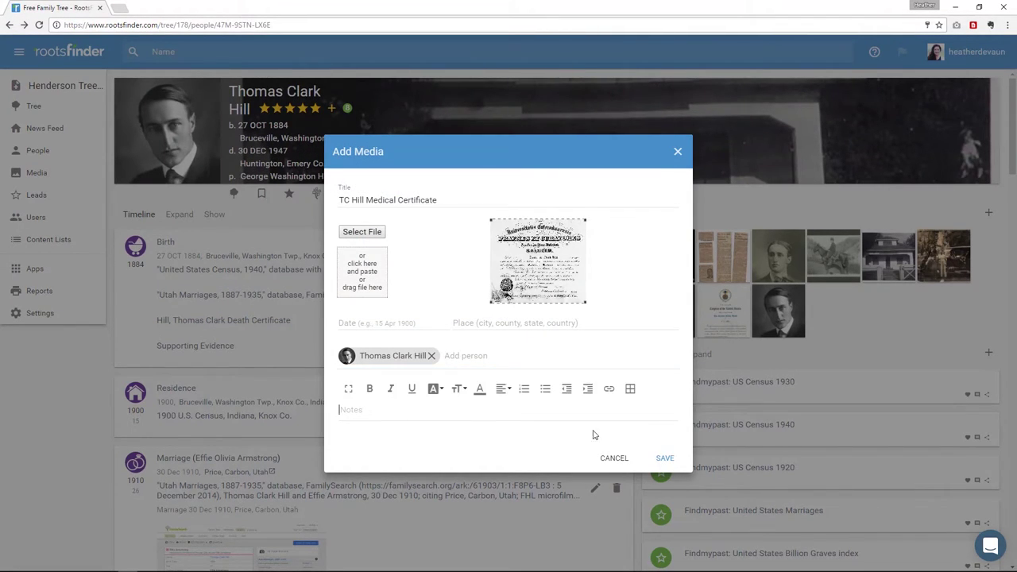
left_click(664, 461)
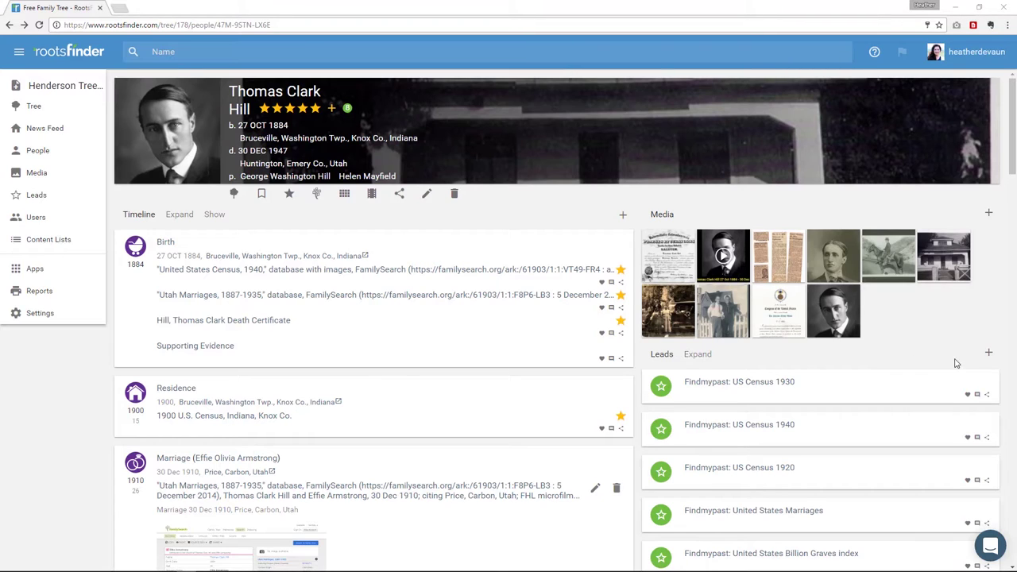
left_click(986, 354)
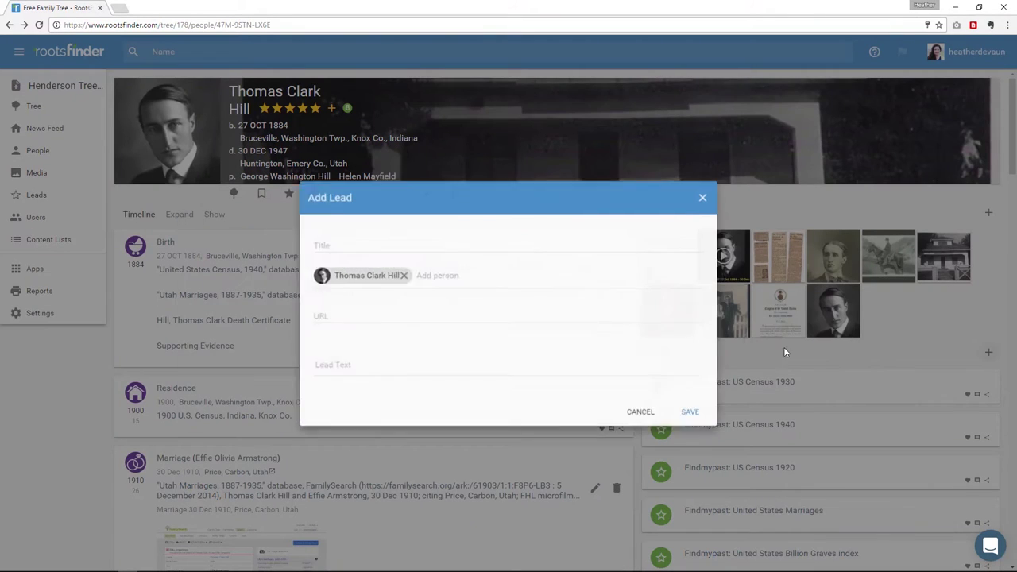
left_click(436, 243)
type("Remember")
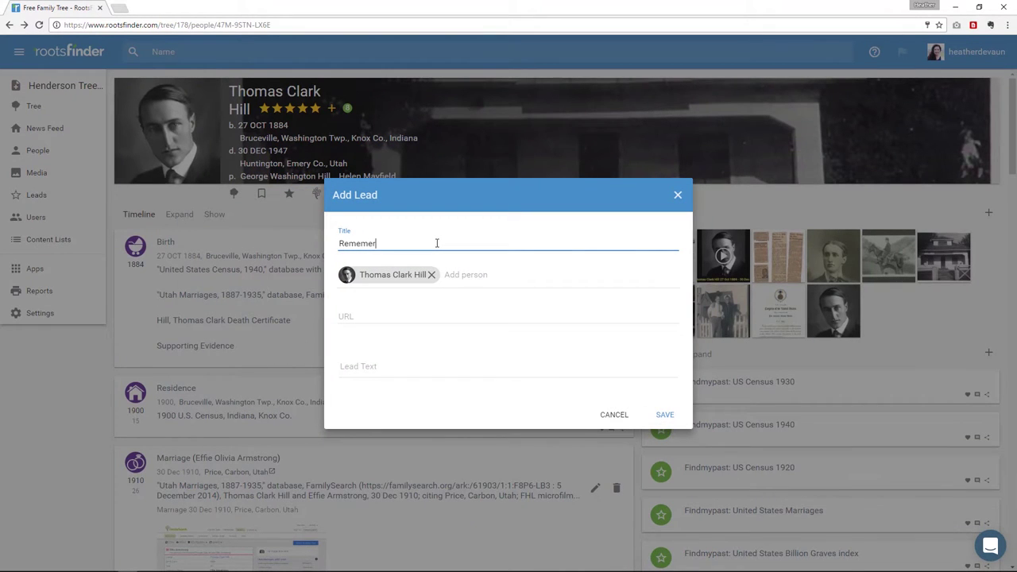
key("BackSpace")
key("BackSpace")
type("ber to do something")
left_click(457, 278)
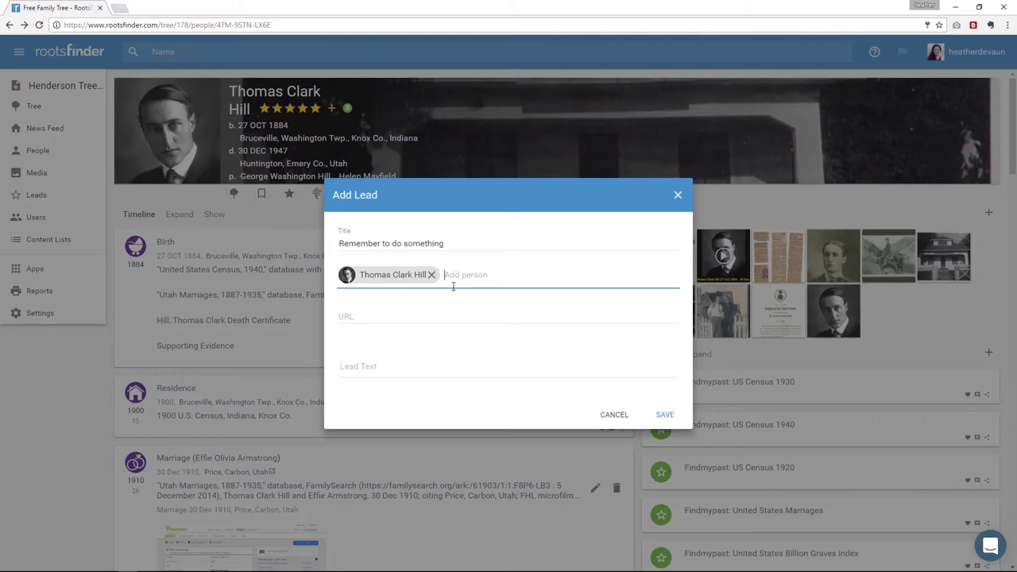
left_click(369, 315)
type("the ")
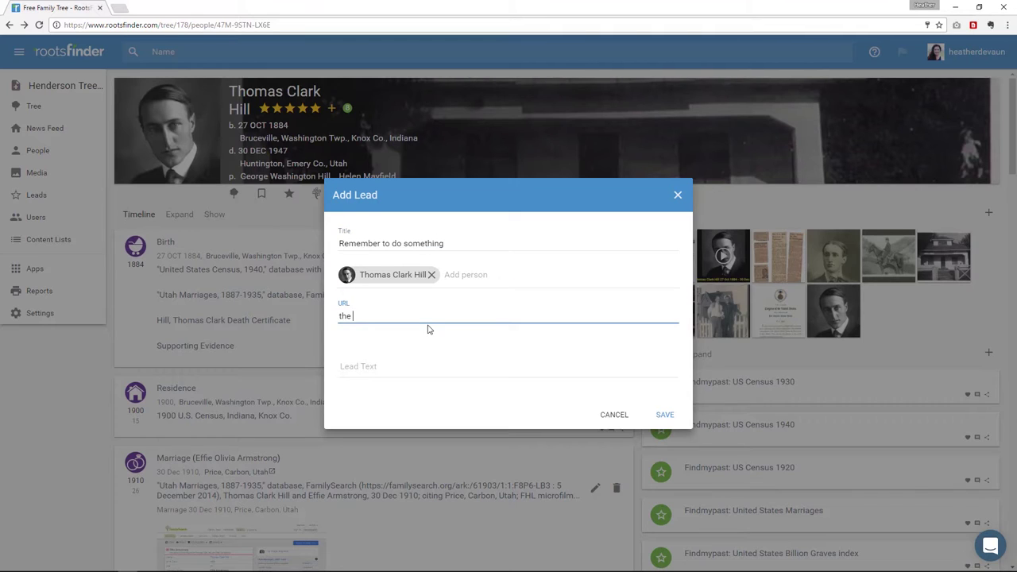
type("url where you want to look")
left_click(424, 362)
type("what you ne")
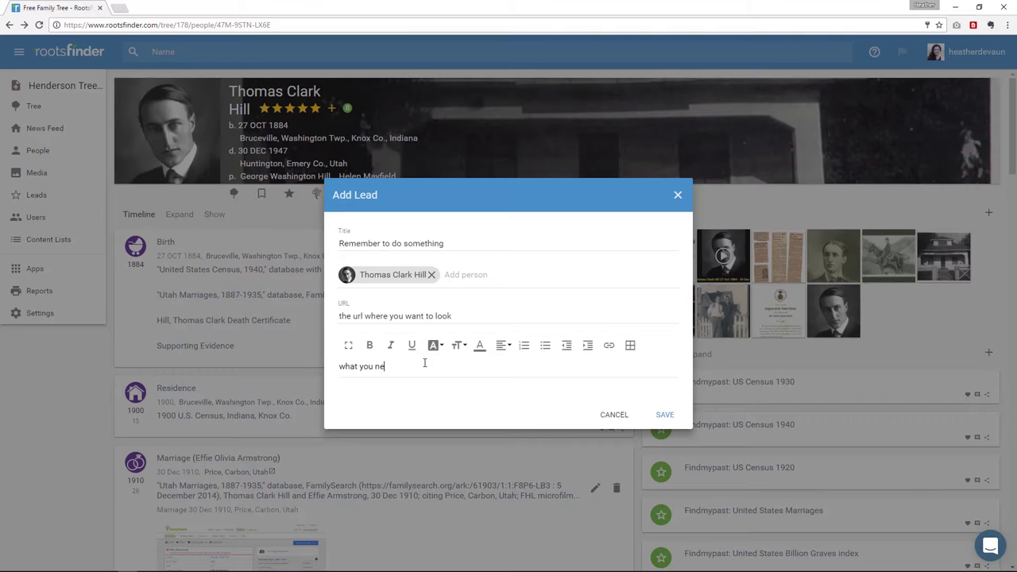
type("ed to remember to look for, etc.")
Step: Discard the draft lead, check the US Census 1930 lead, and open George Washington Hill's link options
left_click(616, 421)
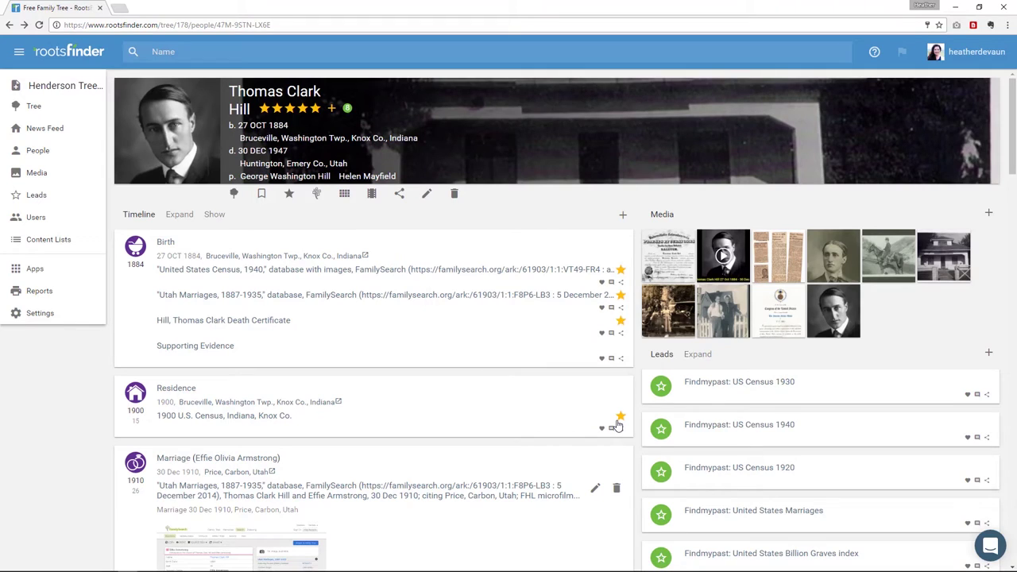
left_click(727, 385)
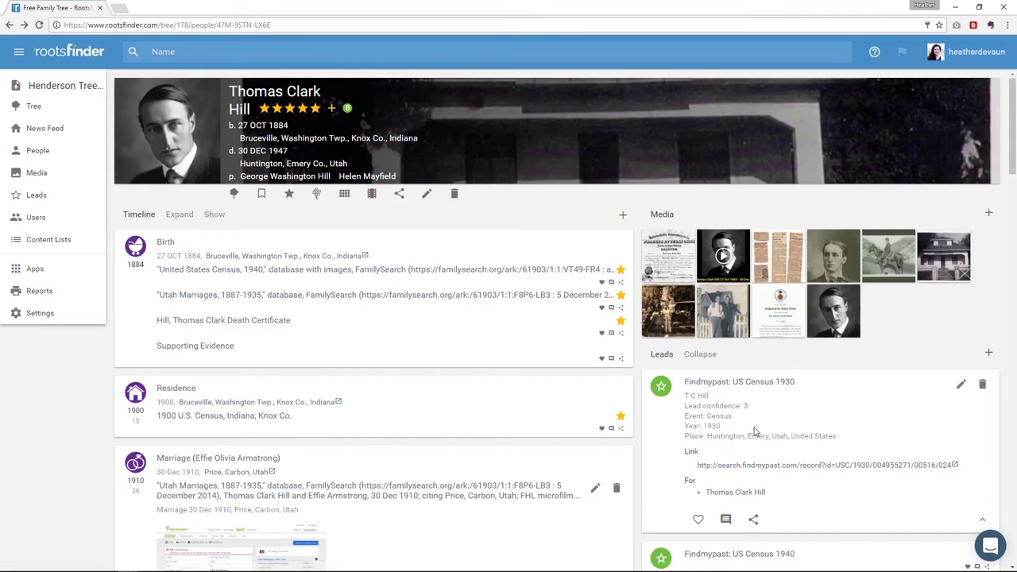
left_click(760, 384)
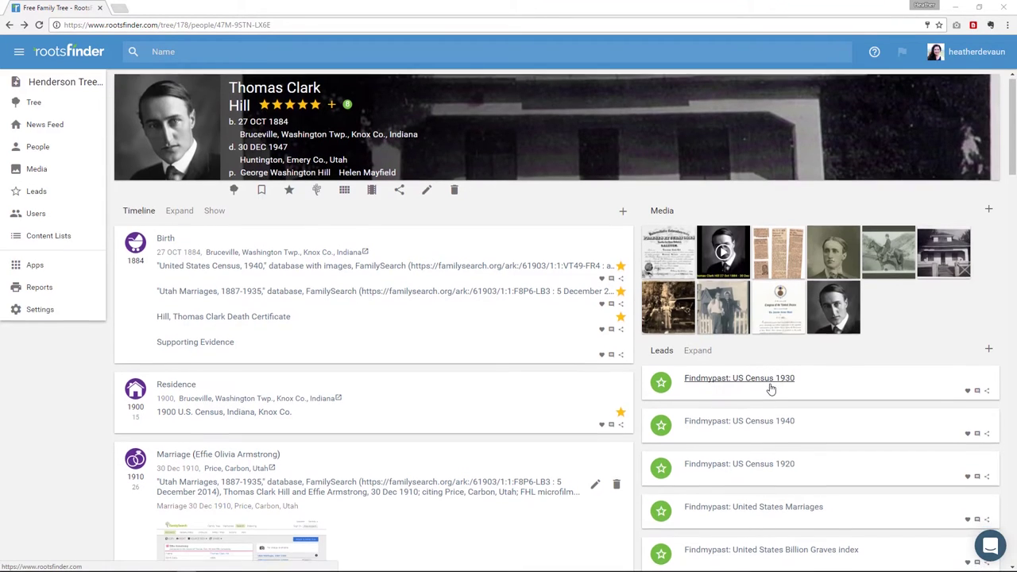
scroll(769, 388, "down", 5)
scroll(770, 387, "down", 2)
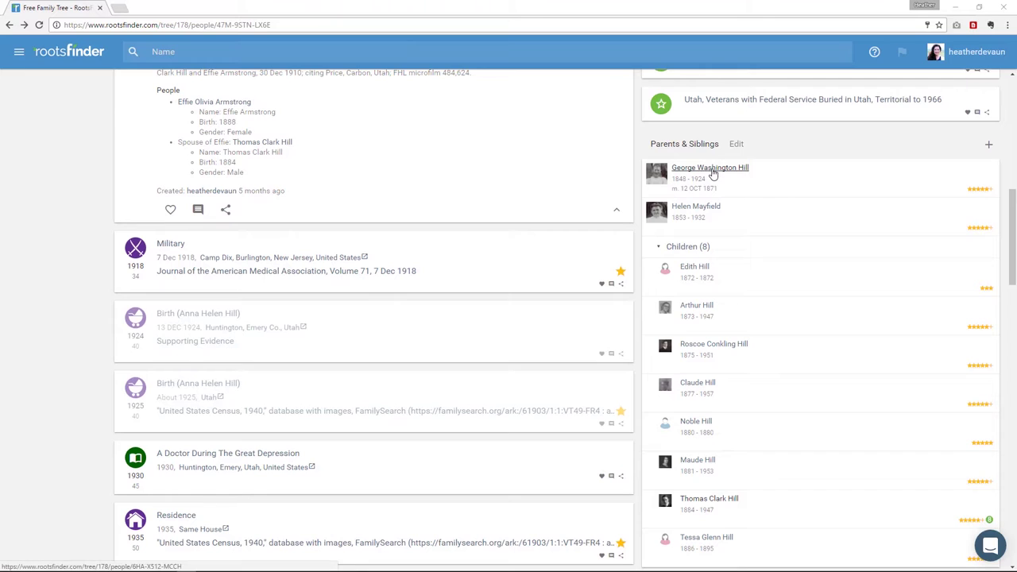
right_click(716, 170)
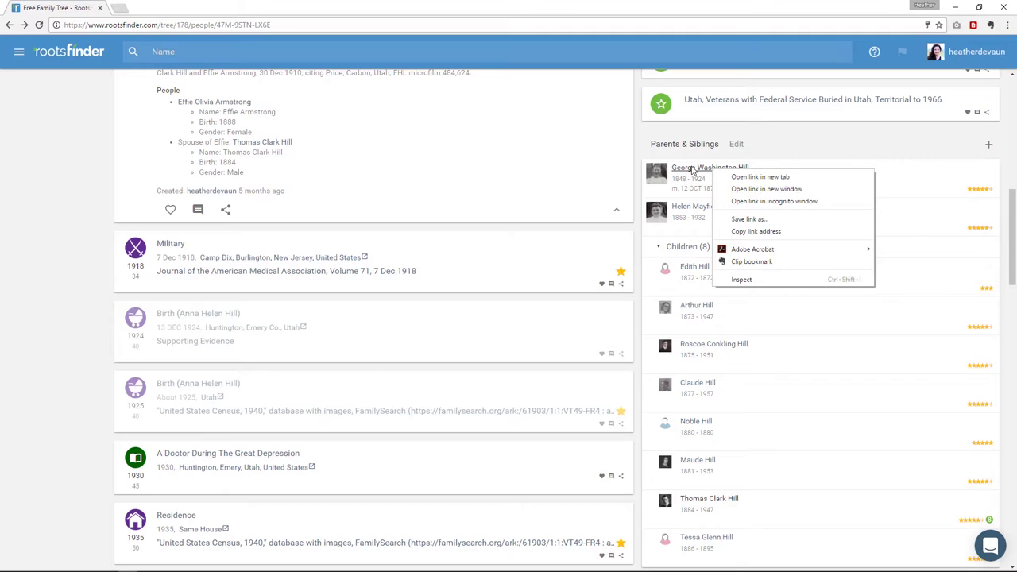
left_click(864, 148)
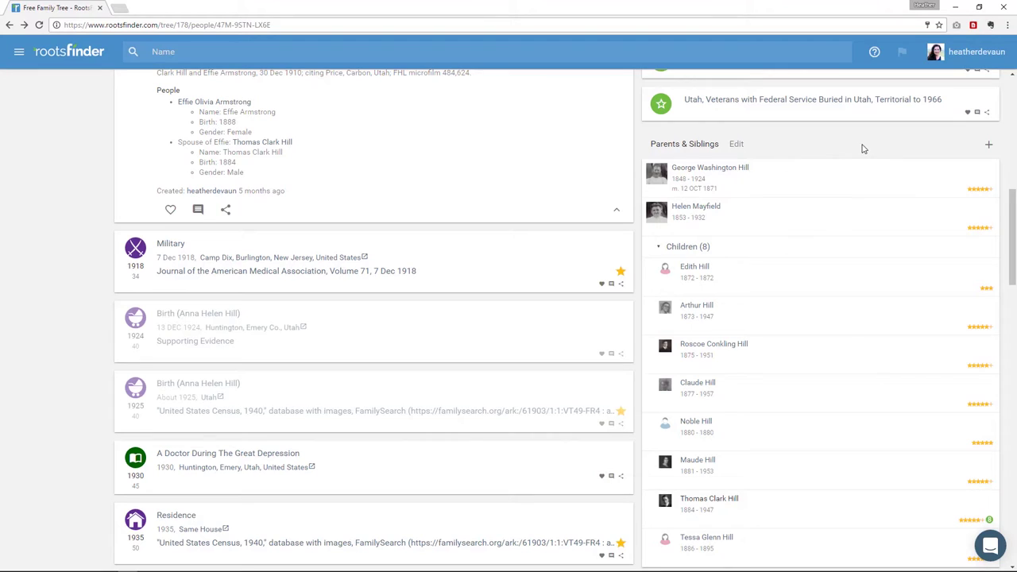
left_click(736, 146)
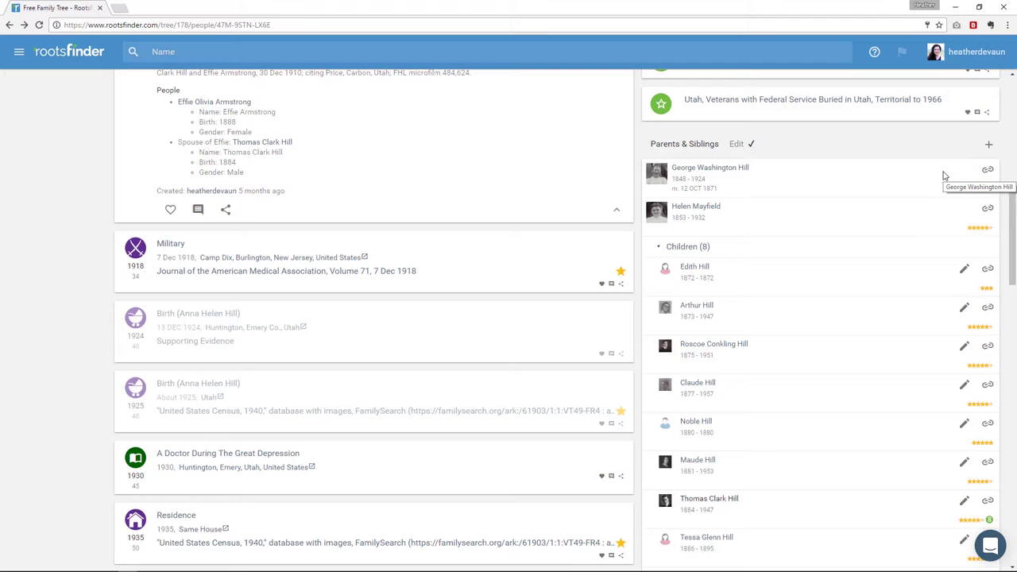
scroll(747, 113, "down", 1)
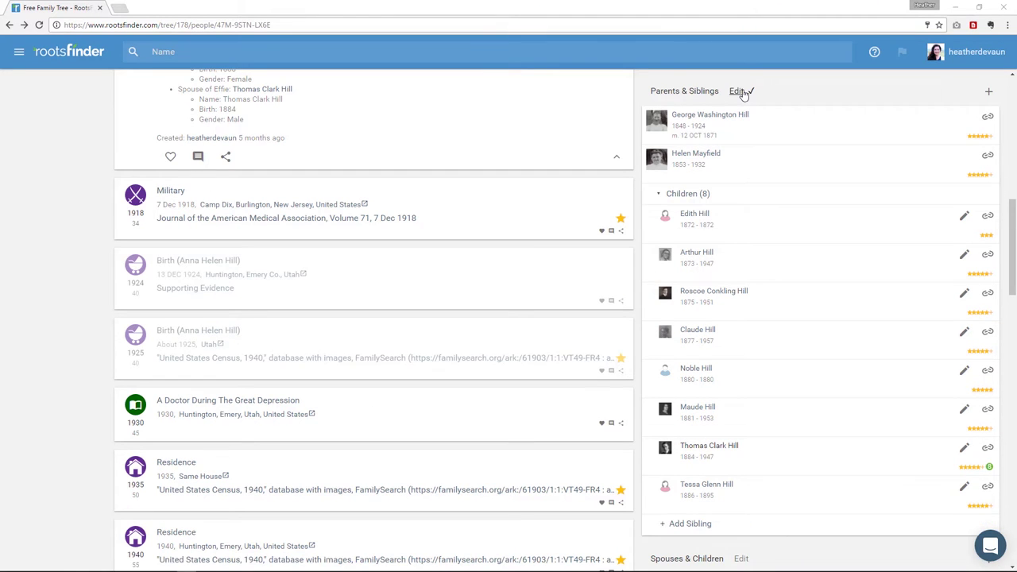
left_click(742, 93)
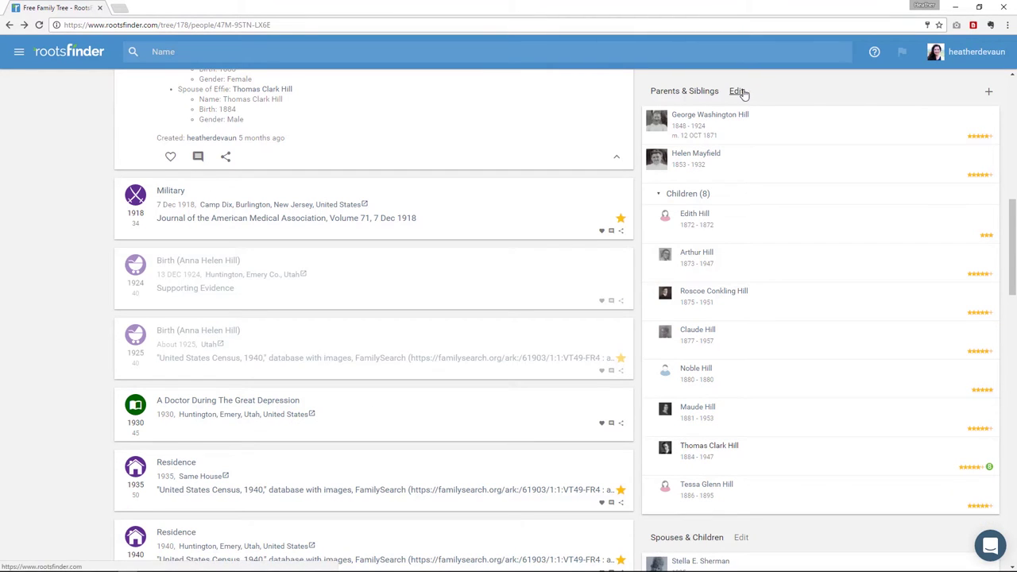
left_click(990, 94)
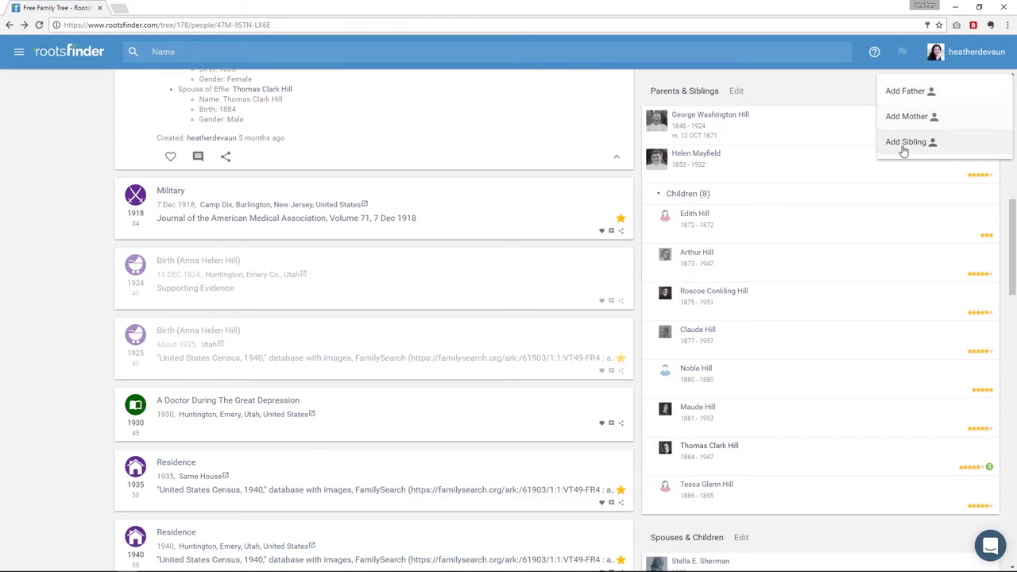
left_click(823, 101)
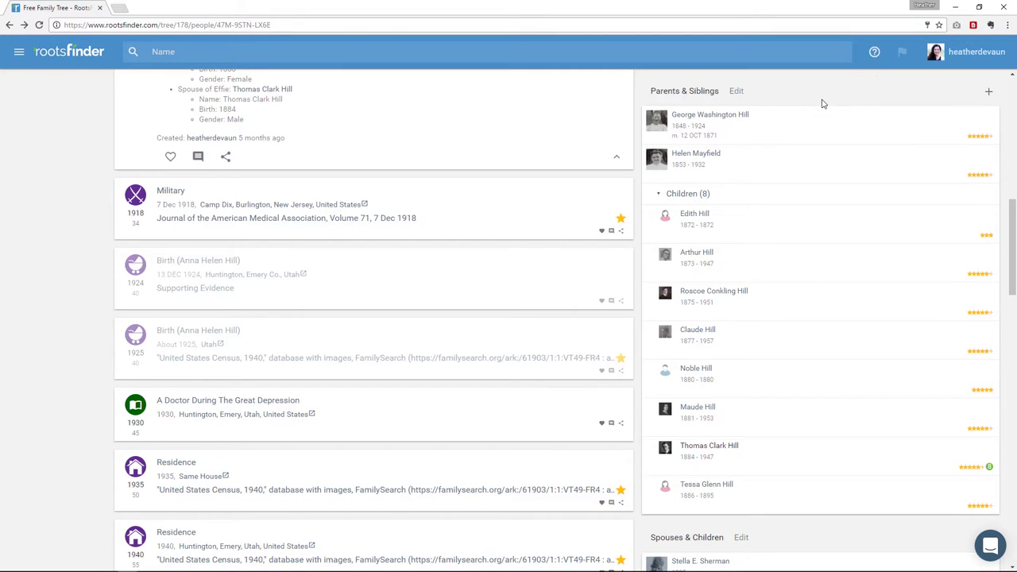
scroll(823, 128, "down", 3)
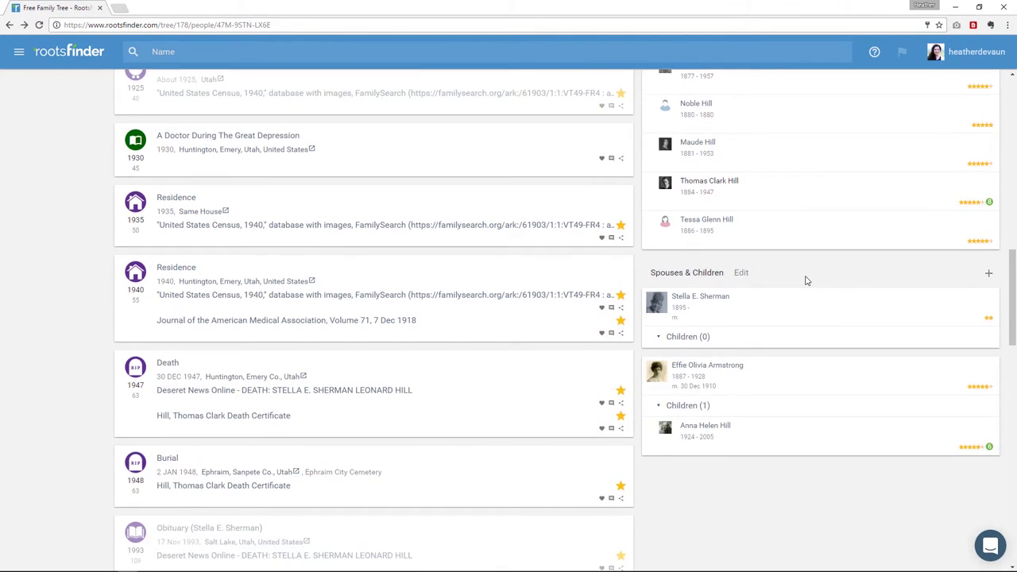
scroll(804, 280, "down", 1)
left_click(739, 220)
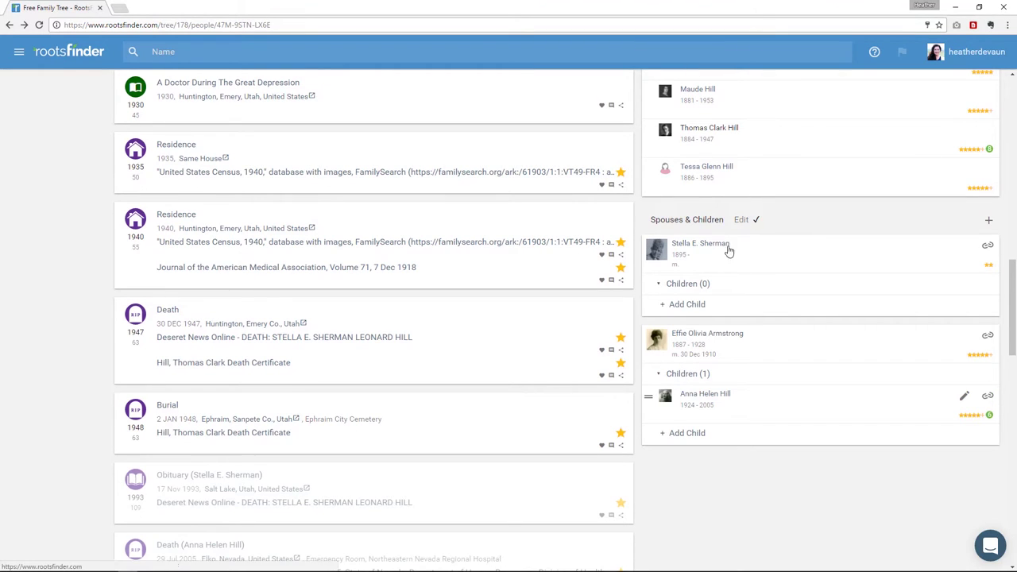
mouse_move(648, 396)
left_mouse_down()
mouse_move(672, 337)
mouse_move(665, 306)
mouse_move(667, 386)
mouse_move(652, 381)
mouse_move(649, 393)
left_mouse_up()
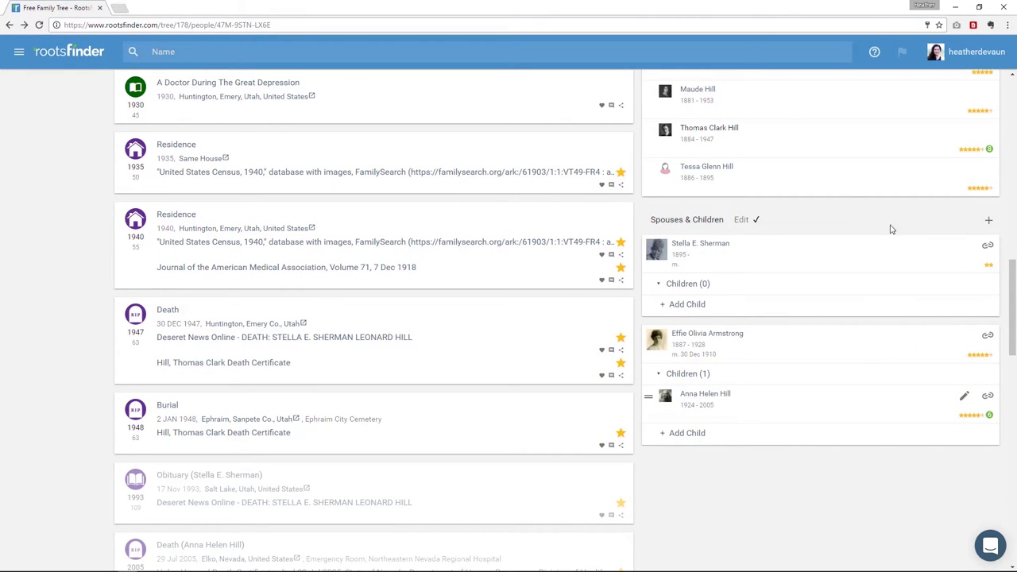
left_click(739, 226)
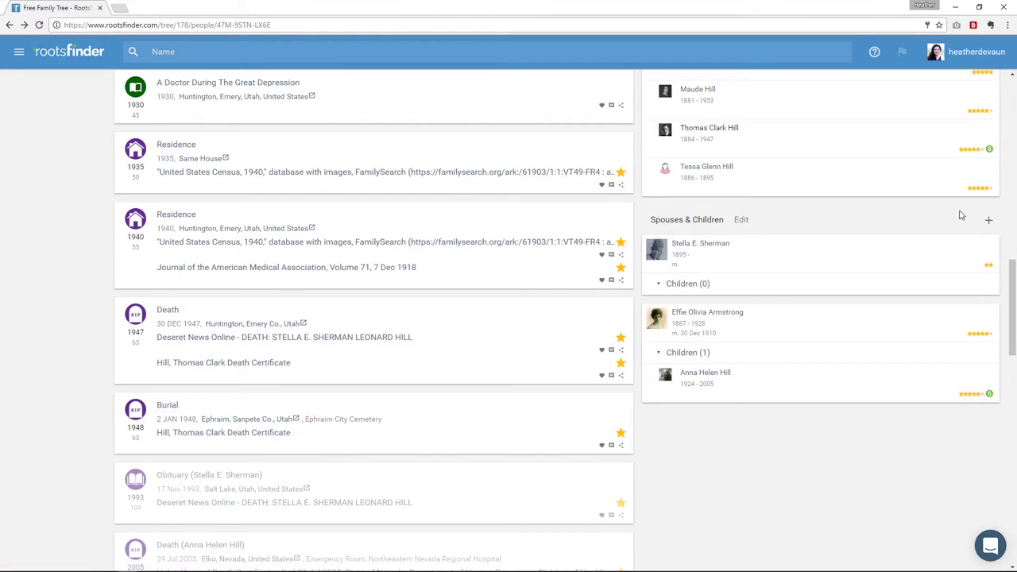
left_click(990, 222)
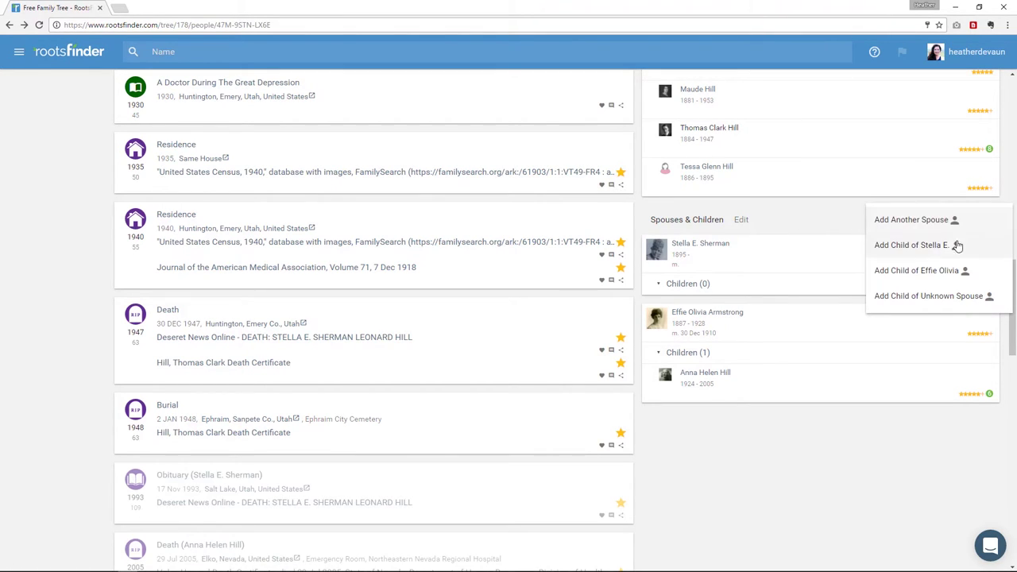
left_click(841, 220)
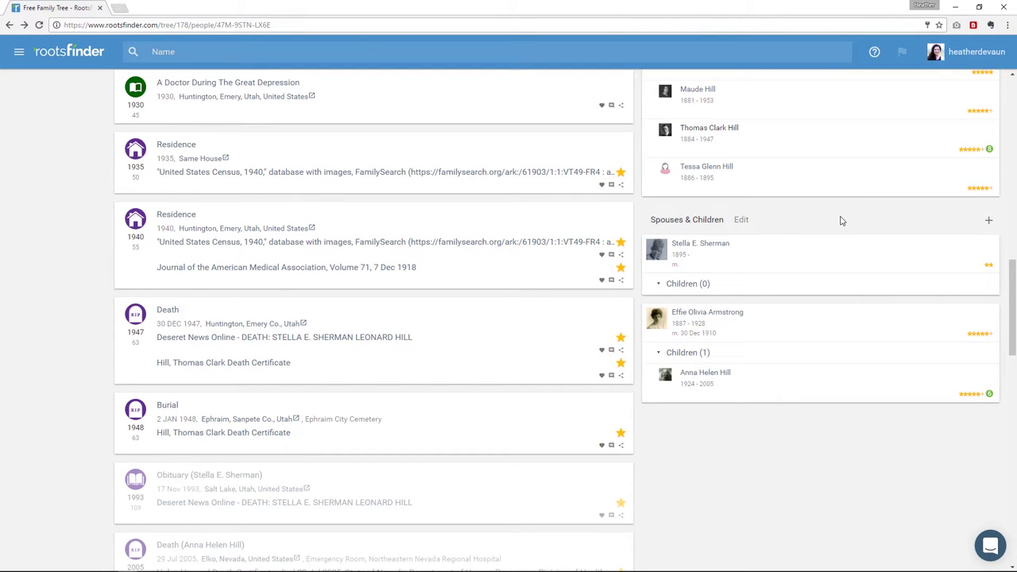
Step: Go to the RootsFinder Apps page listing the Web Clipper for Chrome
scroll(813, 225, "up", 10)
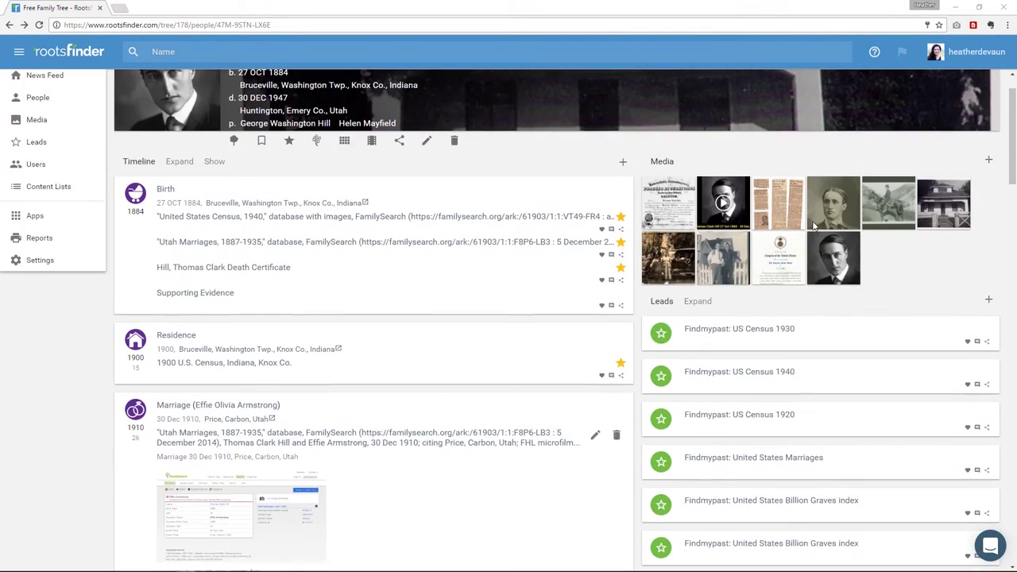
scroll(812, 224, "up", 2)
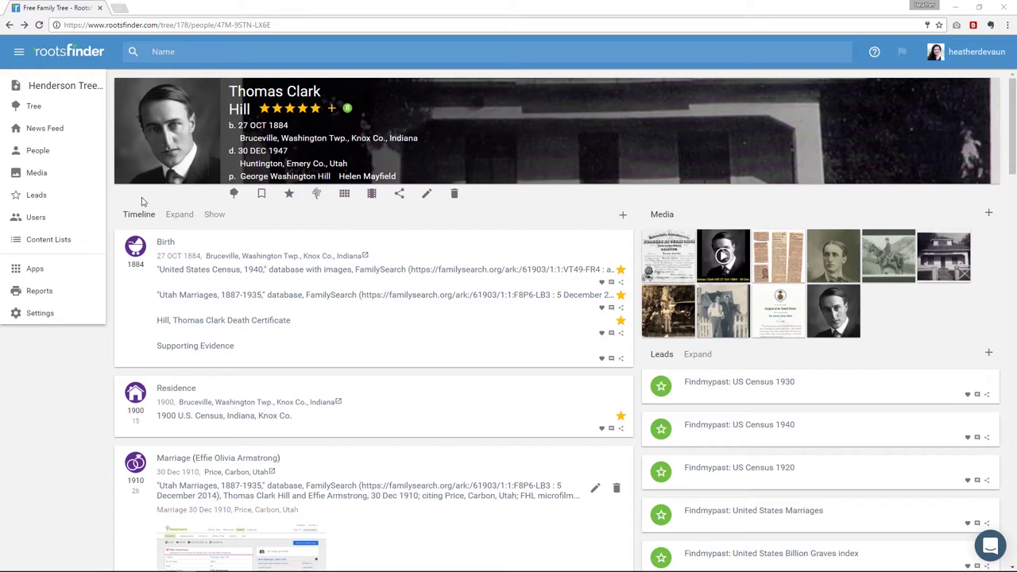
left_click(35, 270)
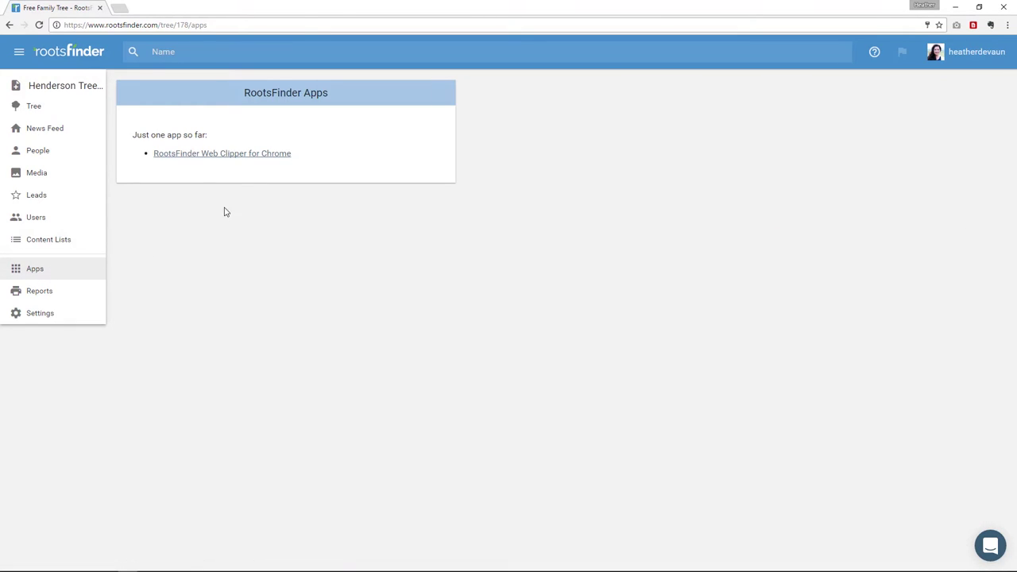
Step: Install the RootsFinder Web Clipper extension from its Chrome Web Store page and dismiss the notice
left_click(244, 154)
left_click(701, 142)
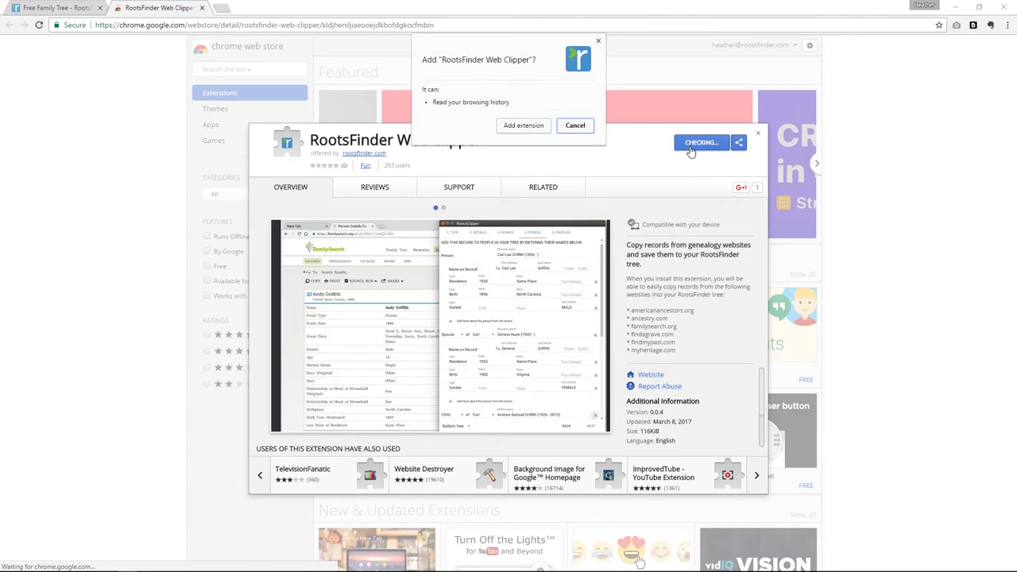
left_click(524, 125)
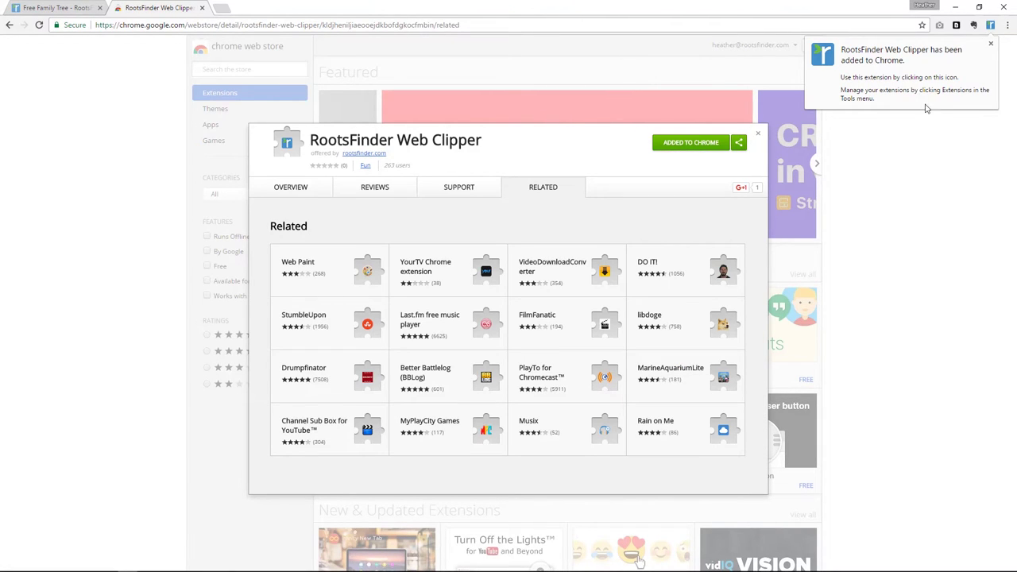
left_click(990, 44)
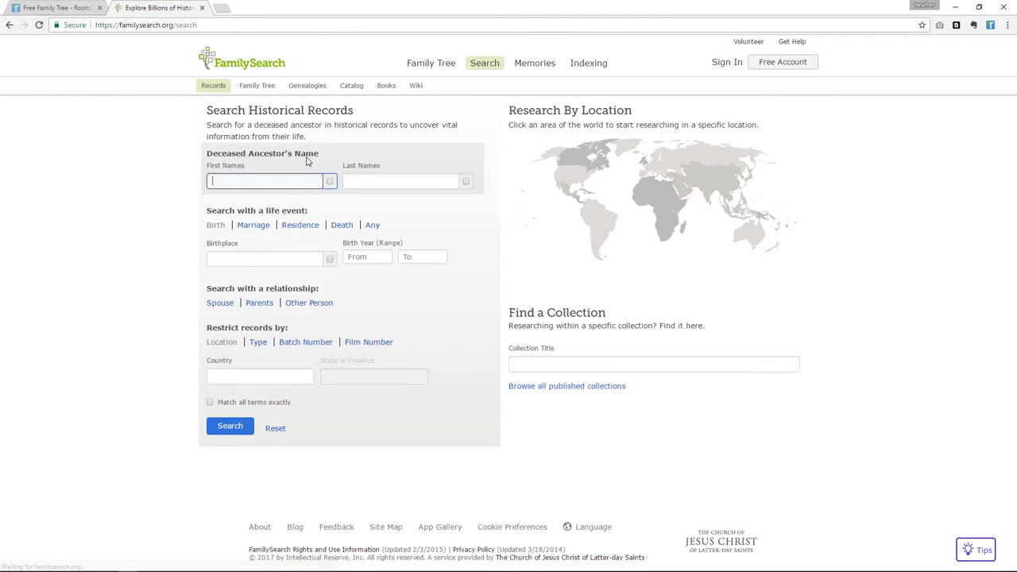
type("thomas")
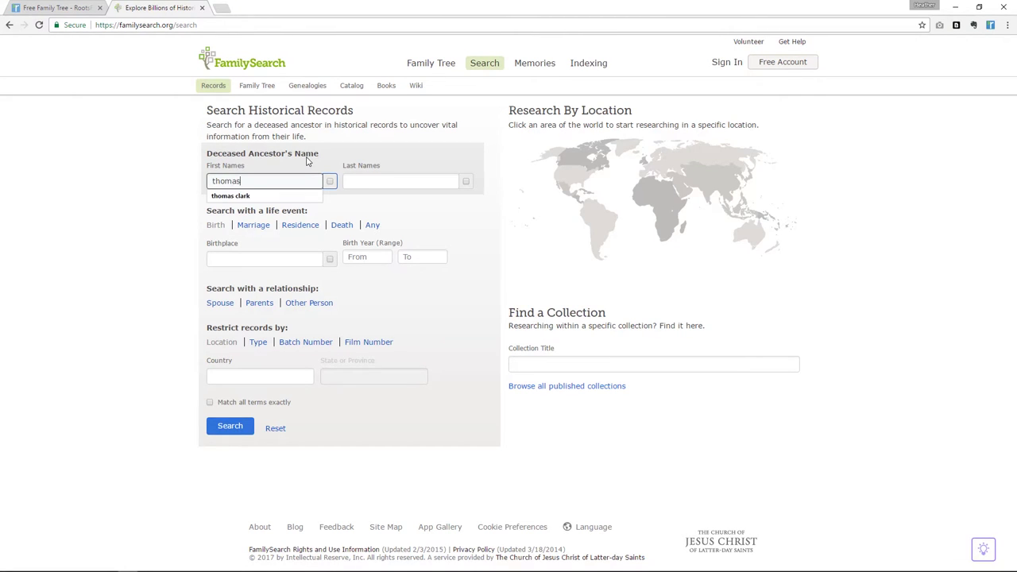
type(" clark")
key("Tab")
type("hill")
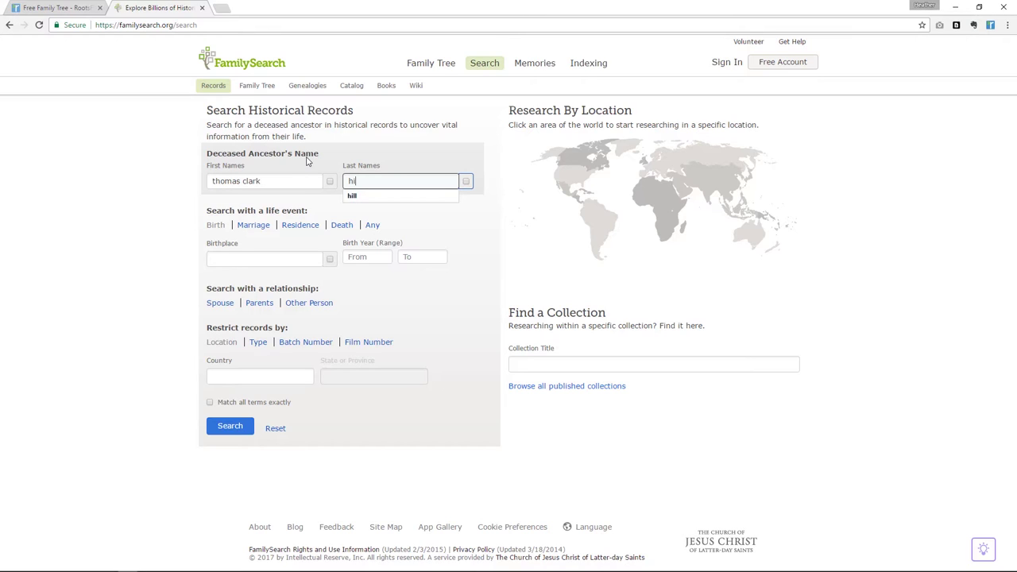
key("Tab")
left_click(309, 259)
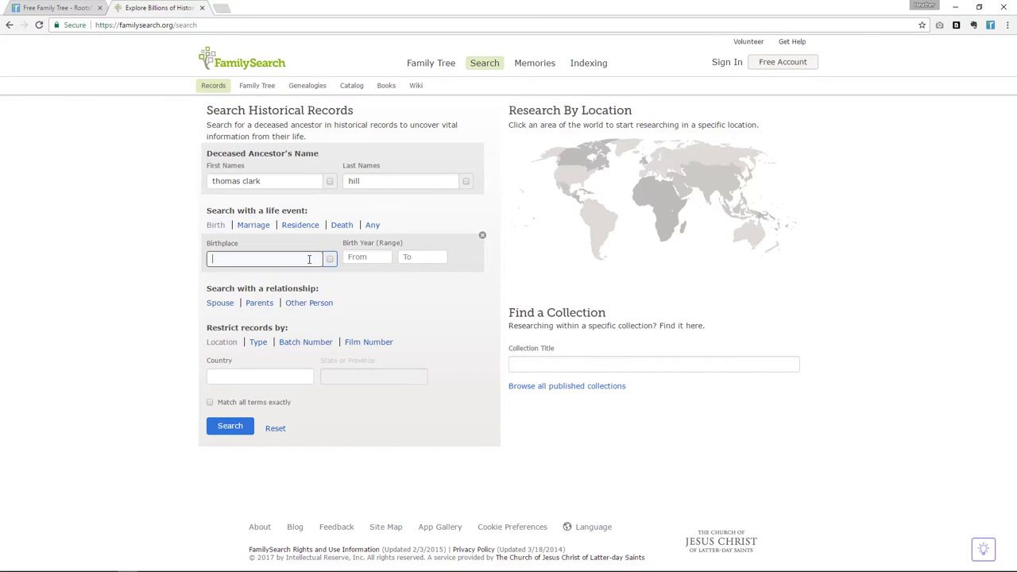
type("indiana")
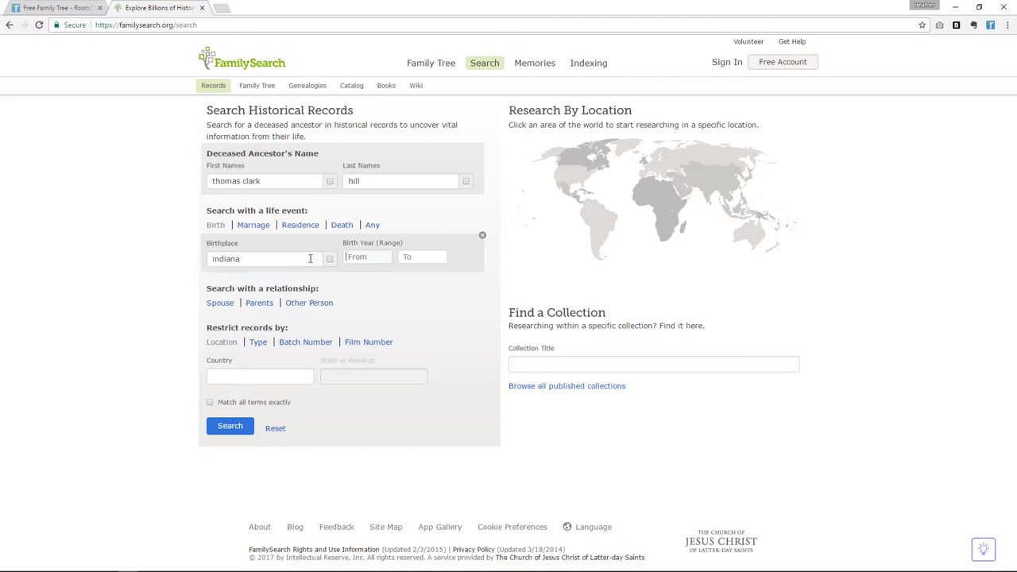
Step: Add a Utah death place, run the search, and open the BillionGraves Index record
left_click(342, 225)
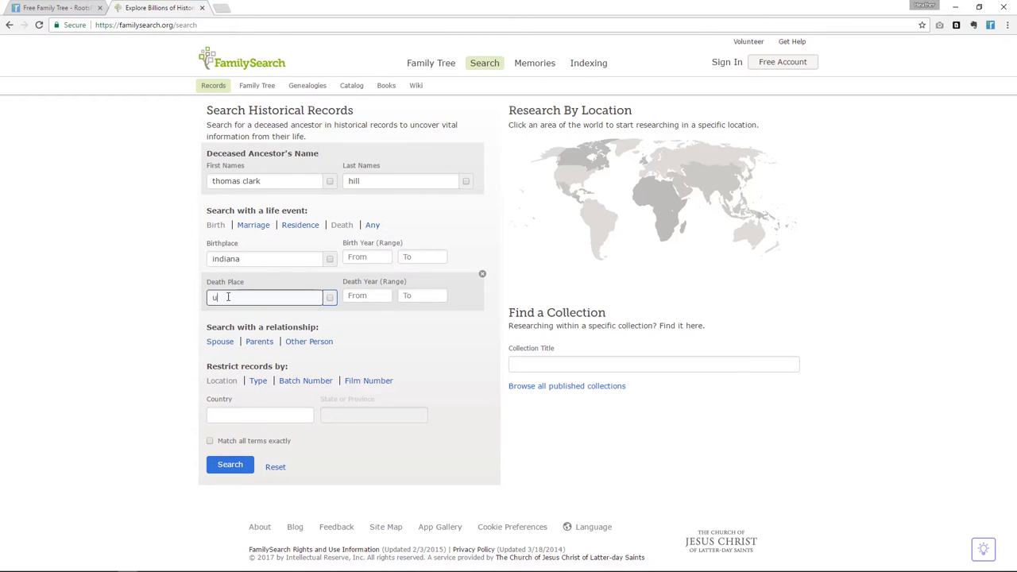
left_click(229, 464)
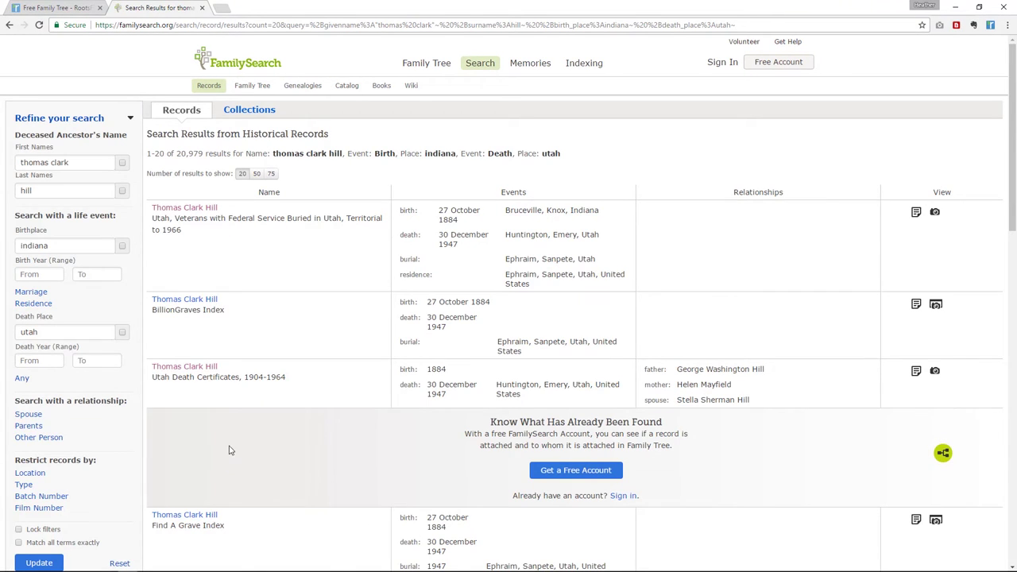
left_click(185, 302)
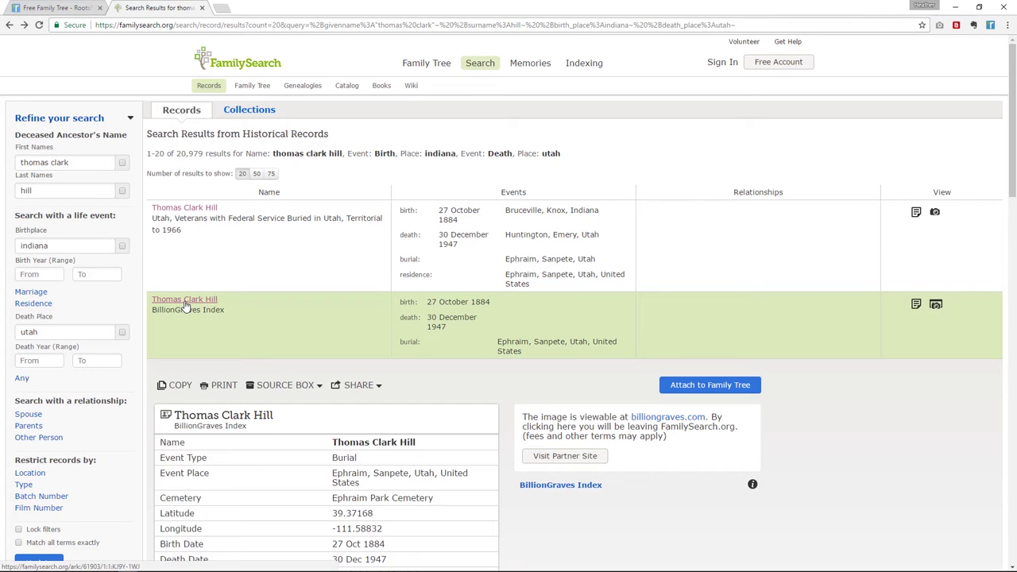
left_click(915, 304)
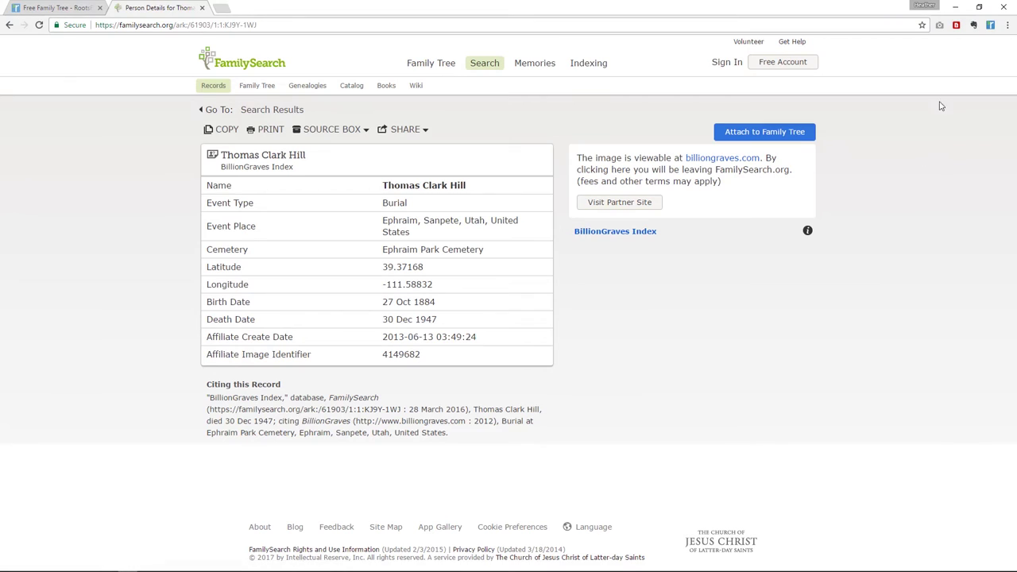
Step: Clip the record with the Web Clipper, reviewing its Burial type, place details and BillionGraves citation
left_click(990, 25)
left_click_drag(383, 128, 688, 94)
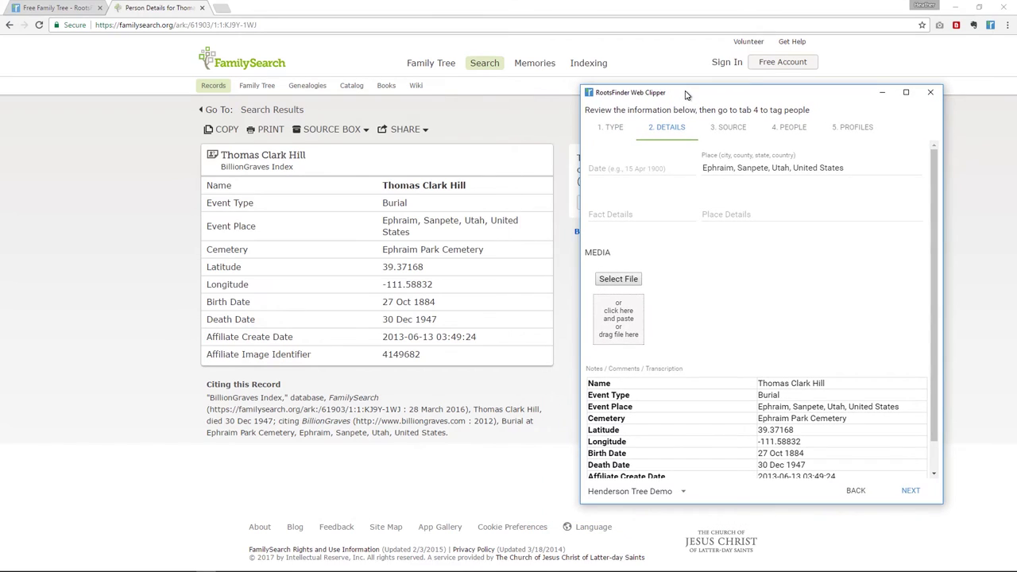
left_click(606, 132)
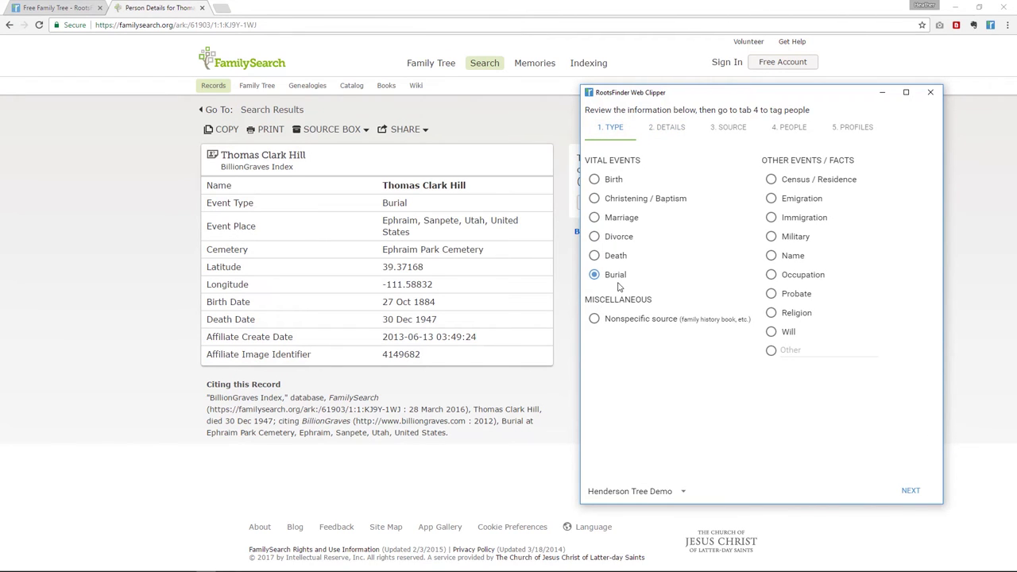
left_click(672, 133)
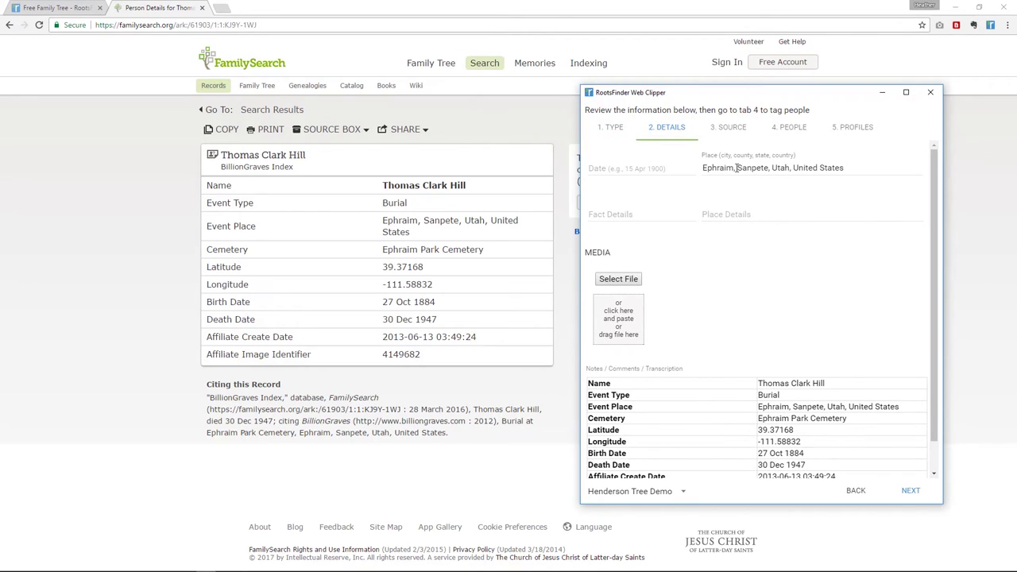
scroll(747, 389, "down", 1)
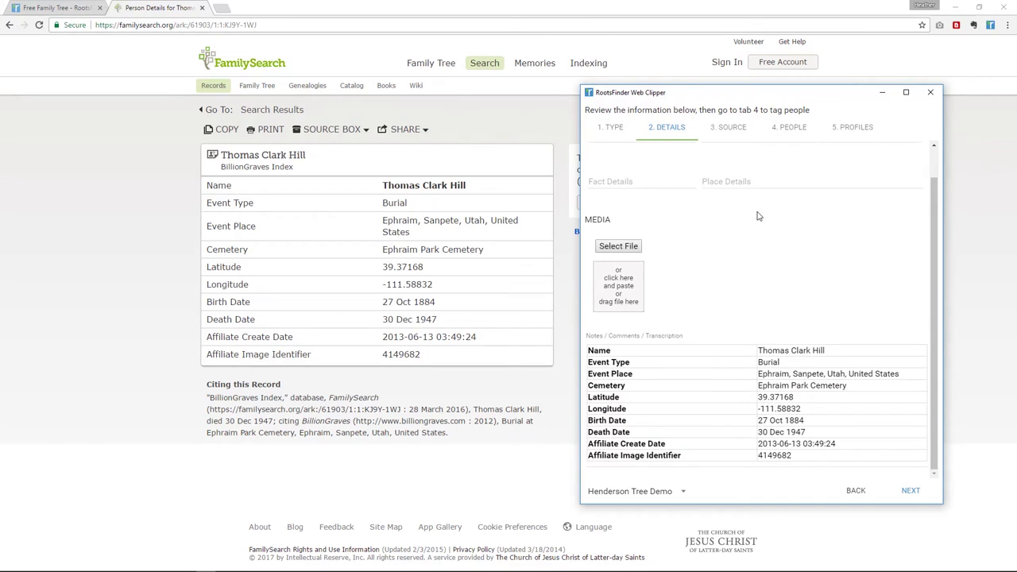
left_click(735, 132)
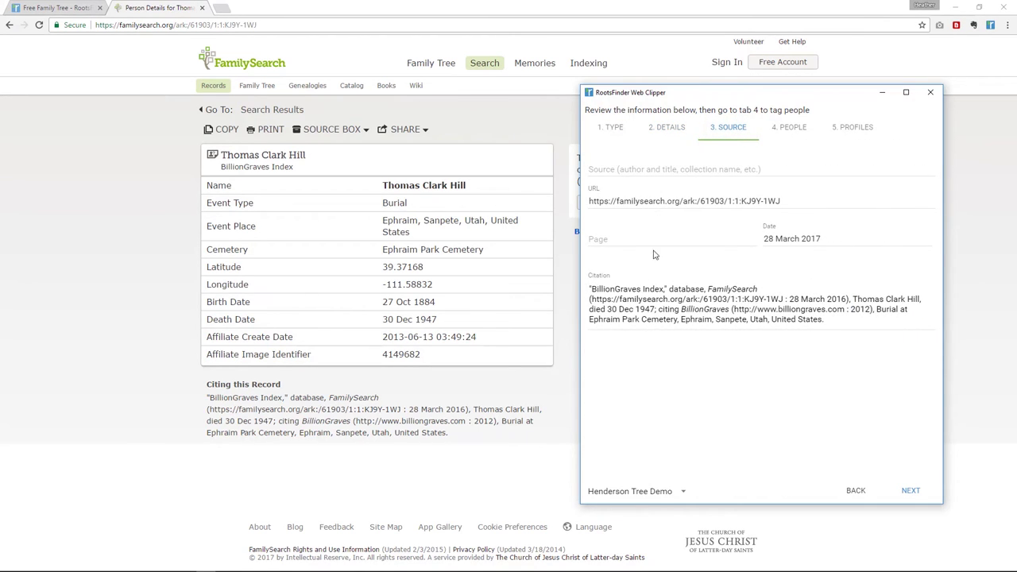
Step: Attach the BillionGraves burial record to the doctor's profile (1884–1947) in the Web Clipper
left_click(790, 129)
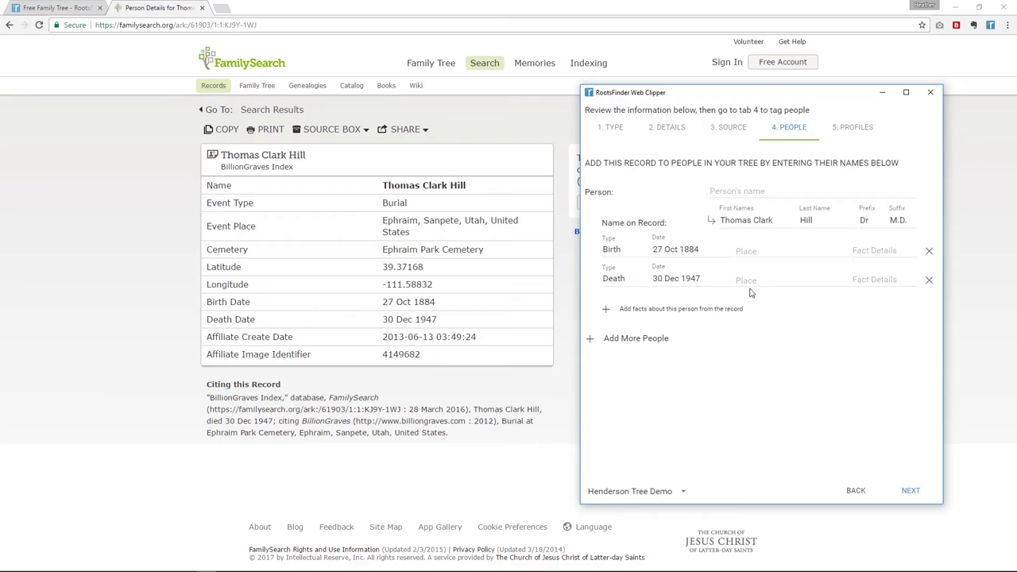
left_click(785, 194)
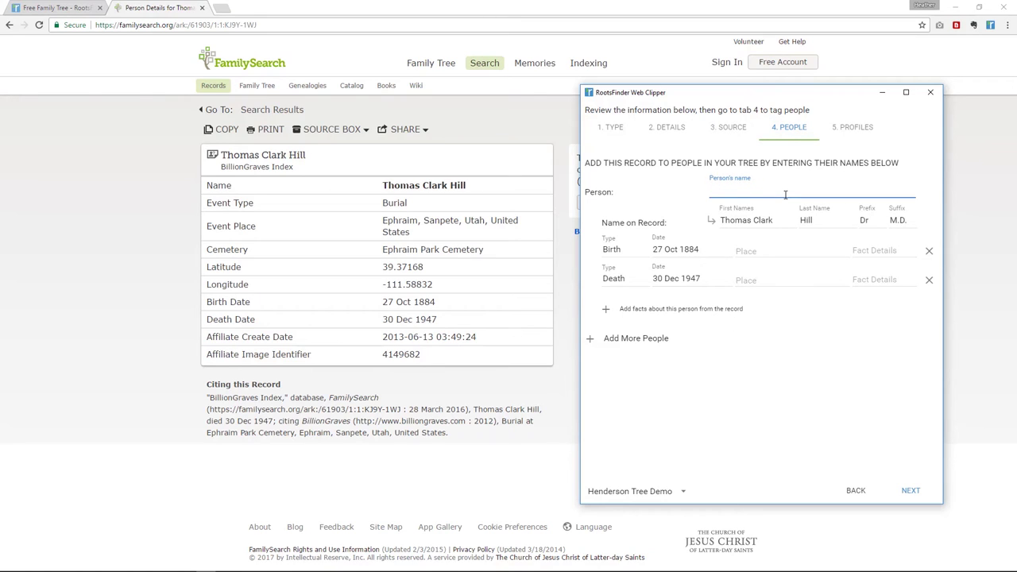
type("Thomas Clar")
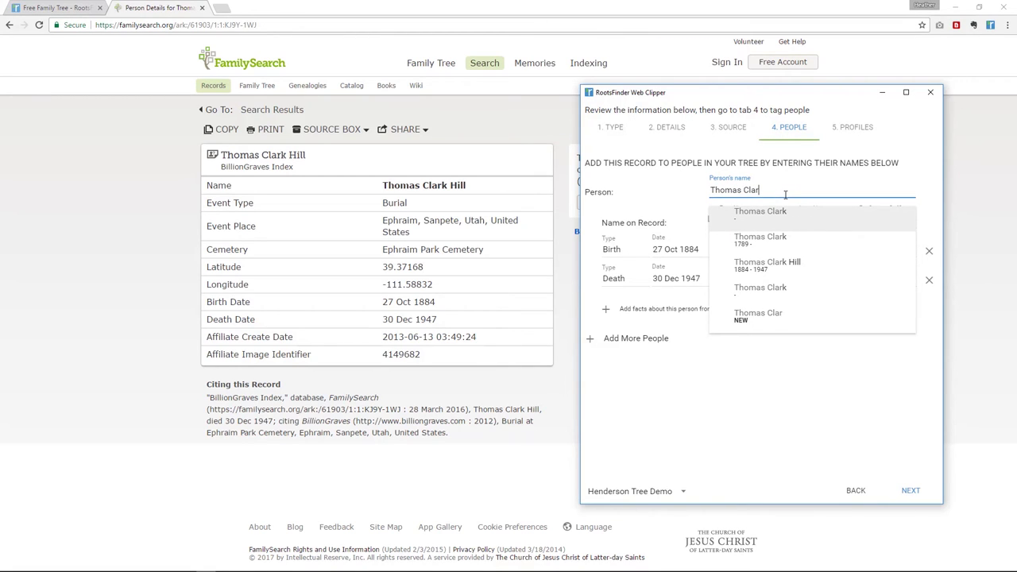
left_click(776, 266)
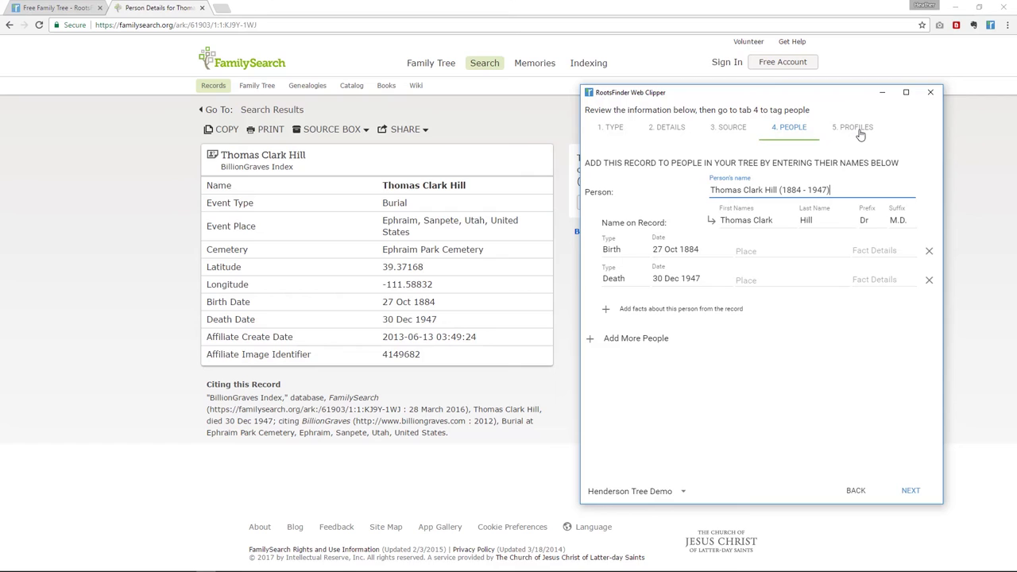
Step: Update the profile name to the doctor's full 'Dr … M.D.' form, save the burial record, and return to RootsFinder
left_click(909, 490)
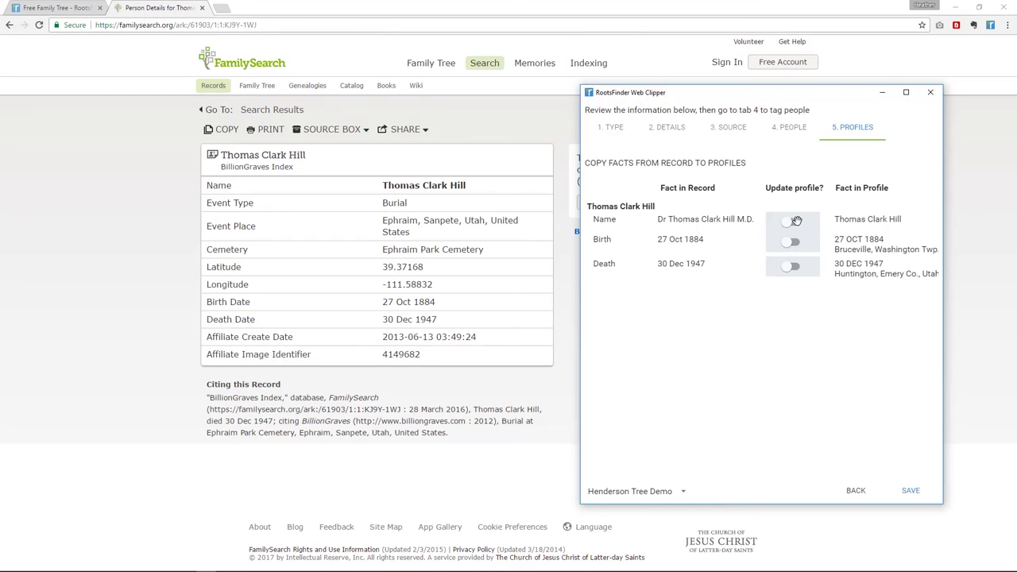
left_click(794, 222)
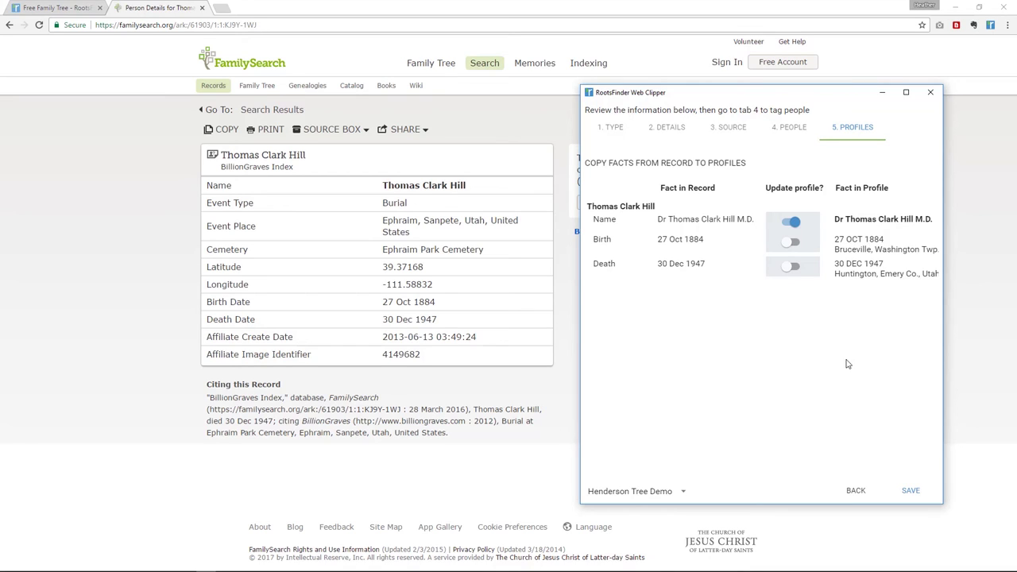
left_click(908, 491)
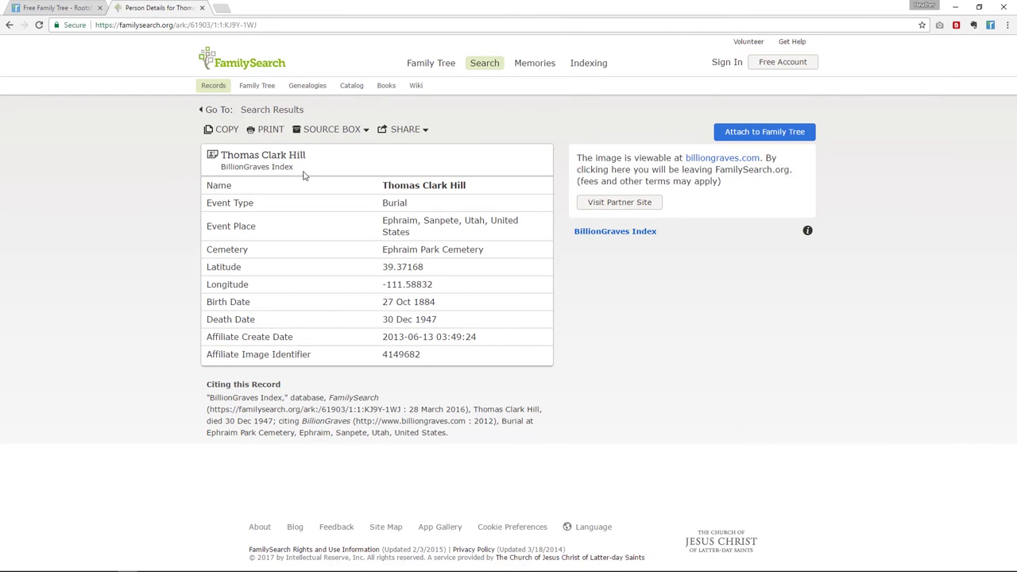
left_click(43, 10)
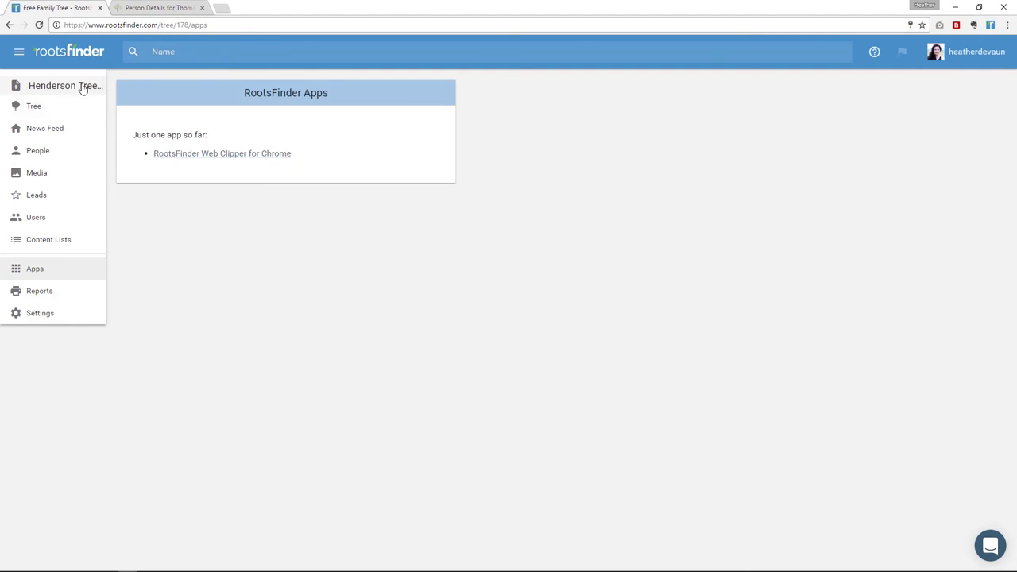
Step: From the tree, open the doctor's full profile and follow its Findmypast US Census 1930 lead
left_click(53, 111)
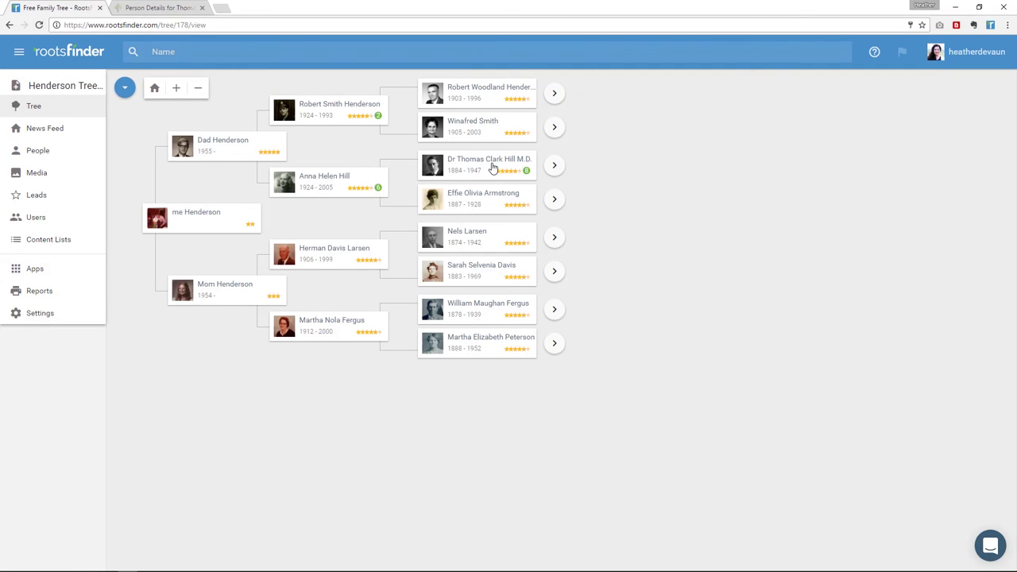
left_click(493, 164)
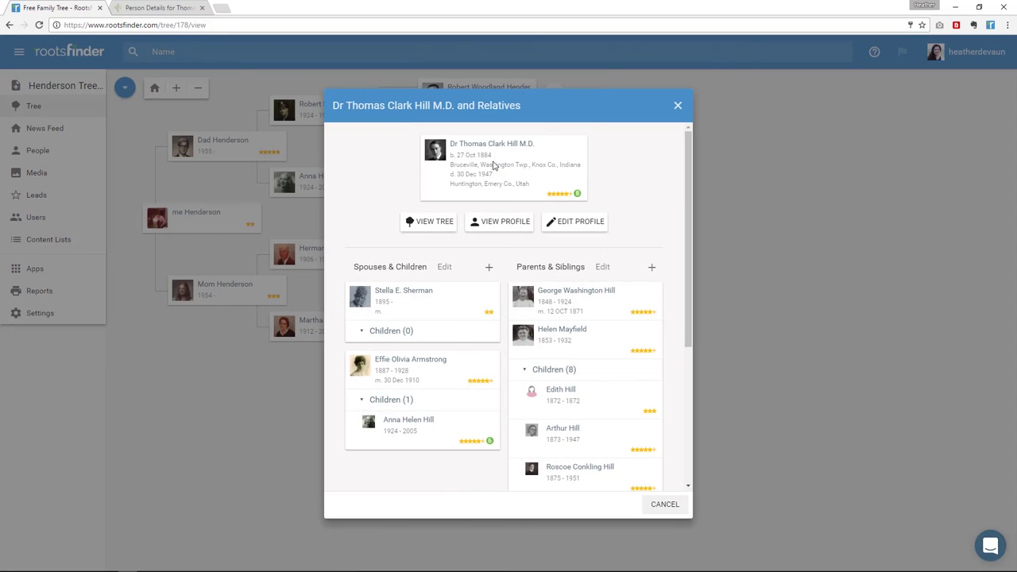
left_click(496, 223)
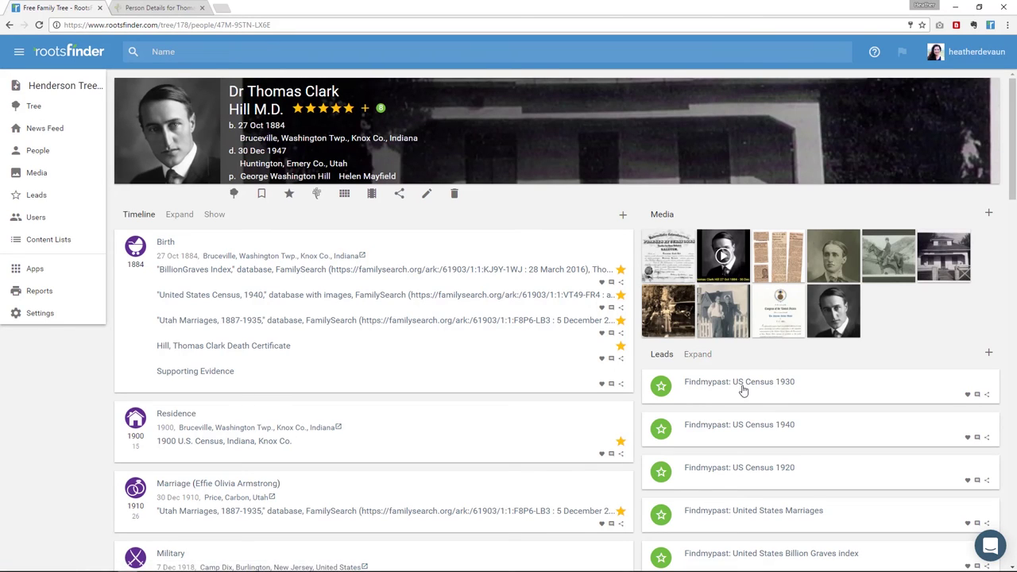
left_click(743, 386)
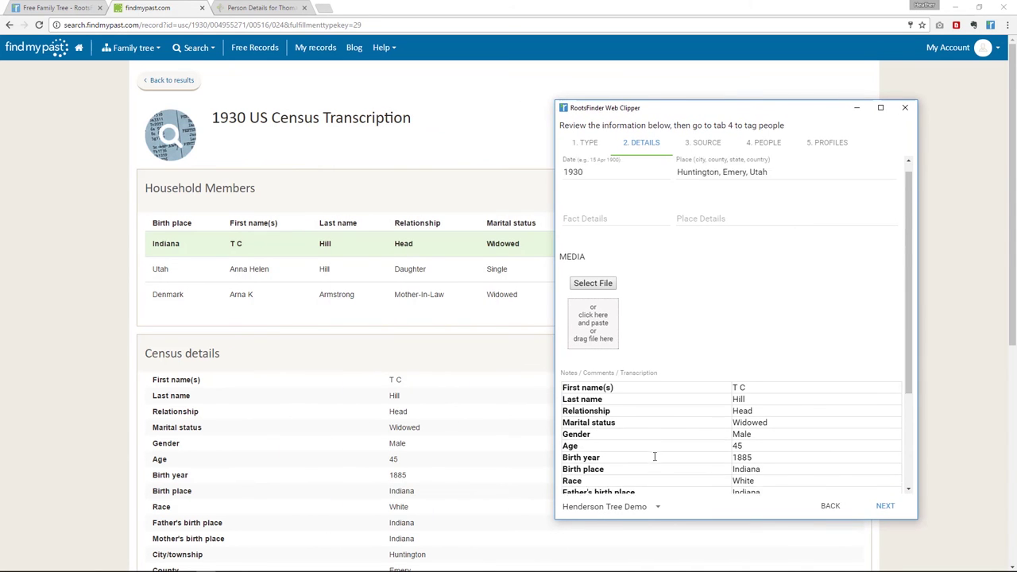
Step: Review the census source, then match the head of household to the doctor's profile
scroll(718, 429, "up", 3)
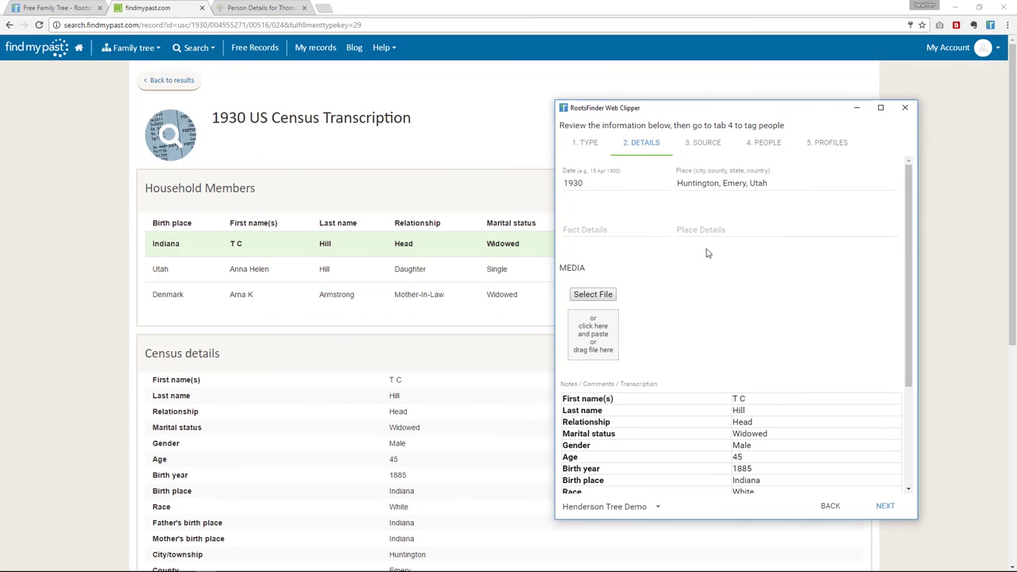
left_click(707, 144)
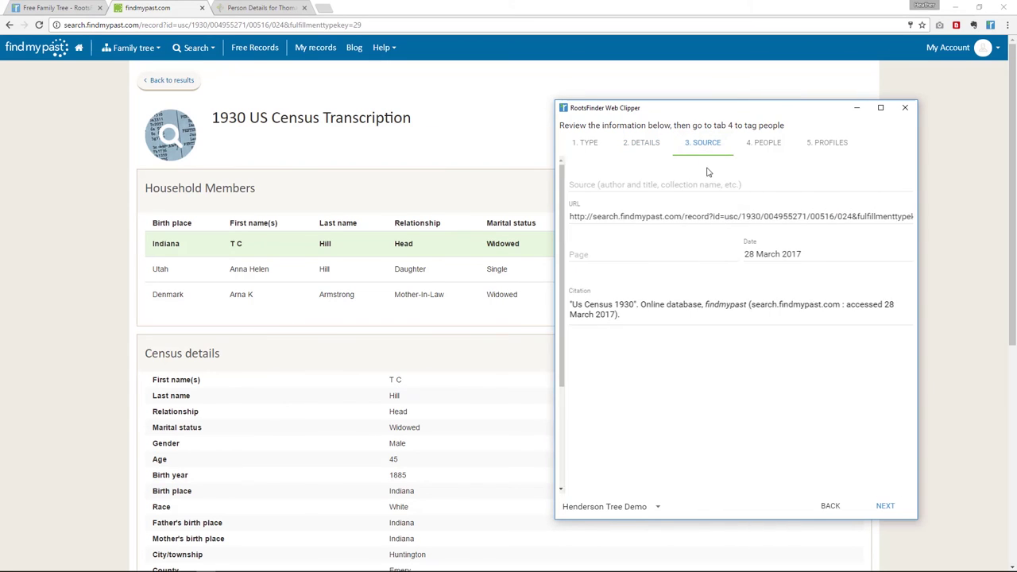
left_click(764, 144)
left_click(734, 208)
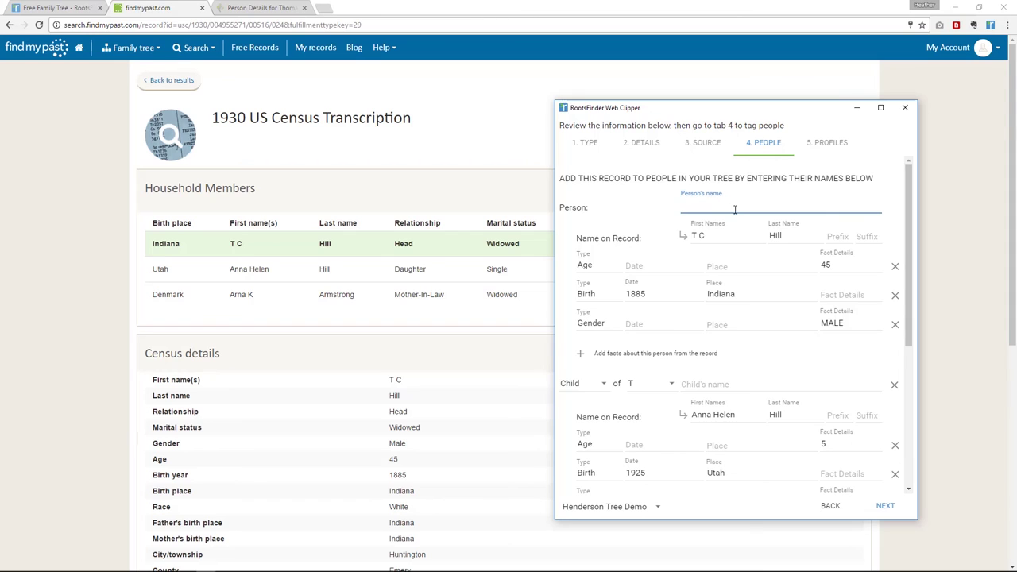
type("Thomas Clark Hi")
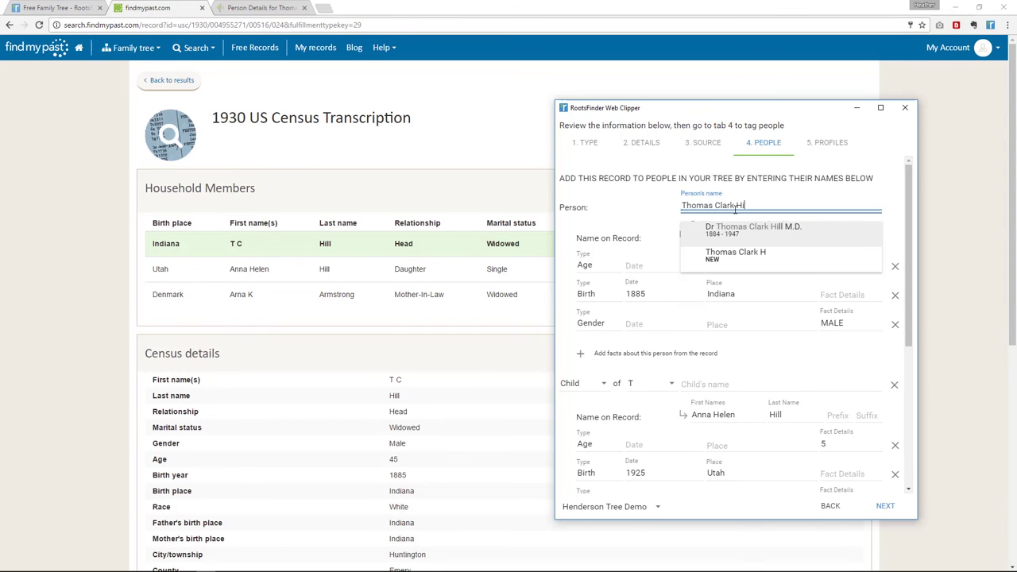
left_click(746, 230)
Step: Match the child to the daughter's profile and the third household member to an existing profile
scroll(743, 270, "down", 1)
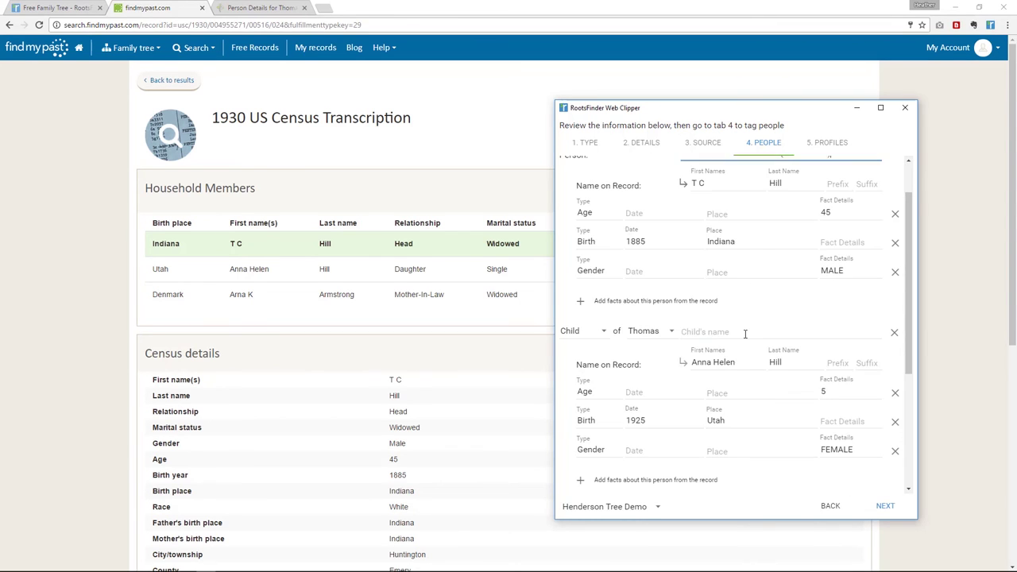
left_click(744, 332)
type("Anna Helen")
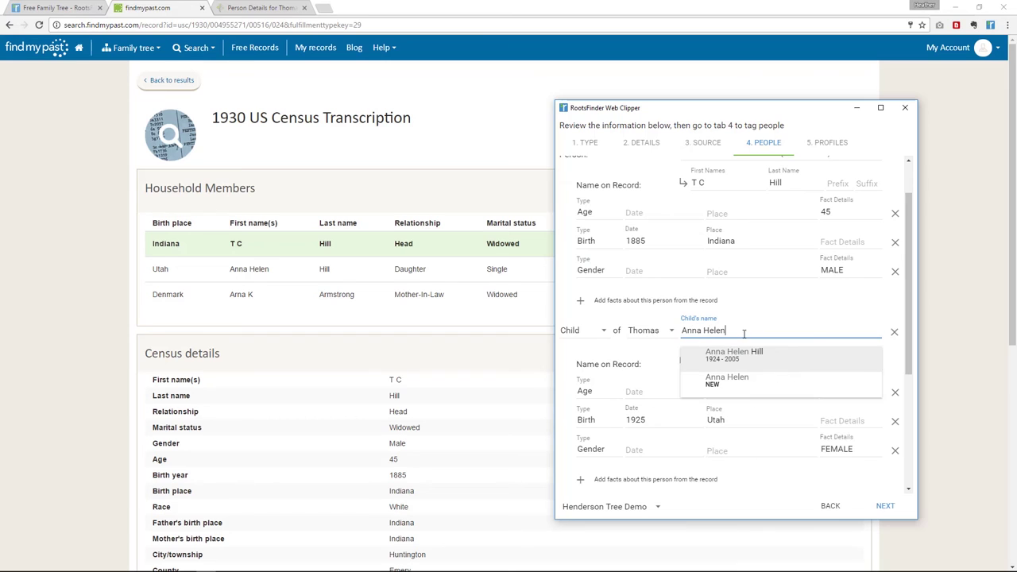
left_click(747, 360)
scroll(744, 358, "down", 2)
left_click(743, 358)
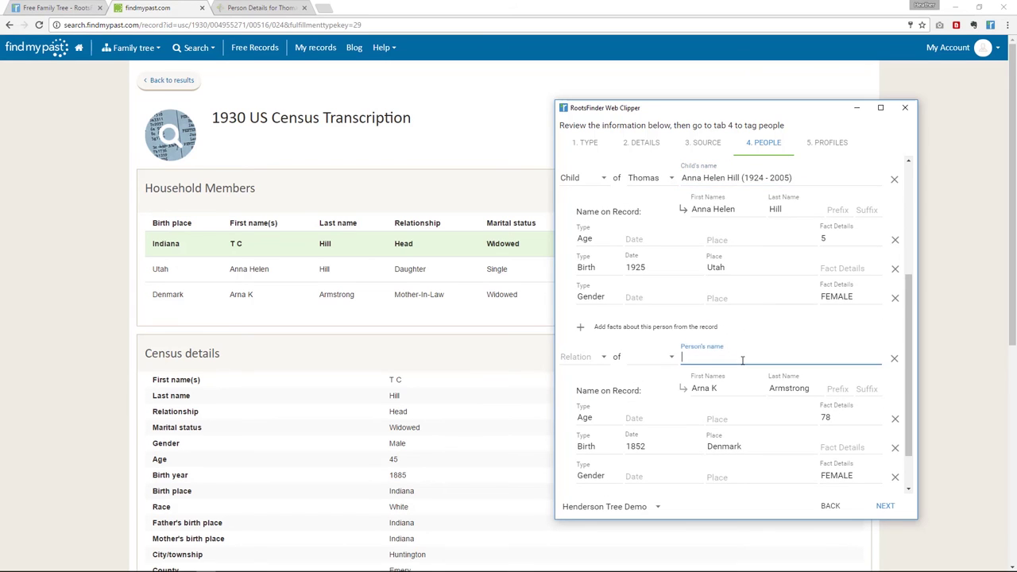
type("Ane K")
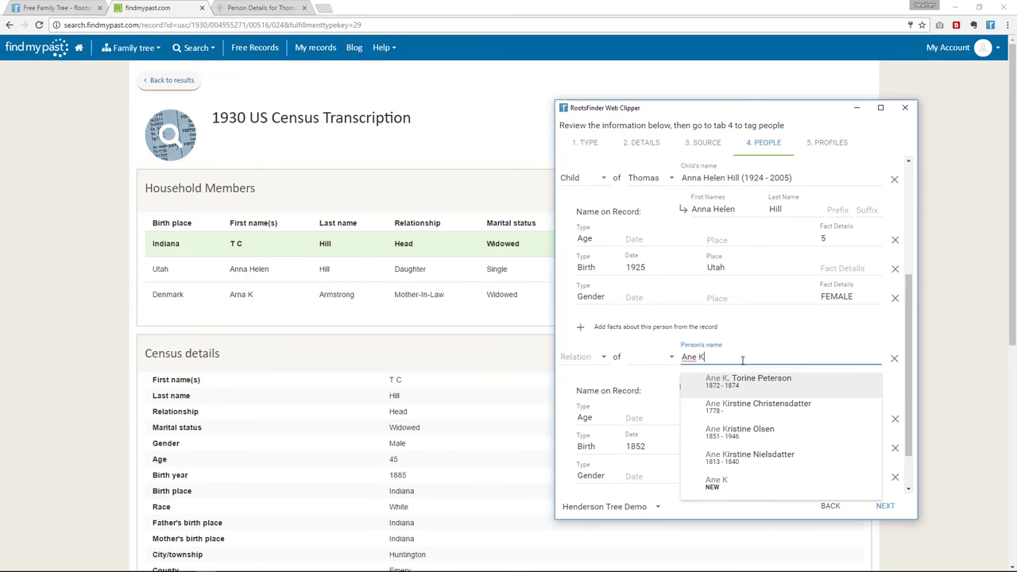
left_click(728, 433)
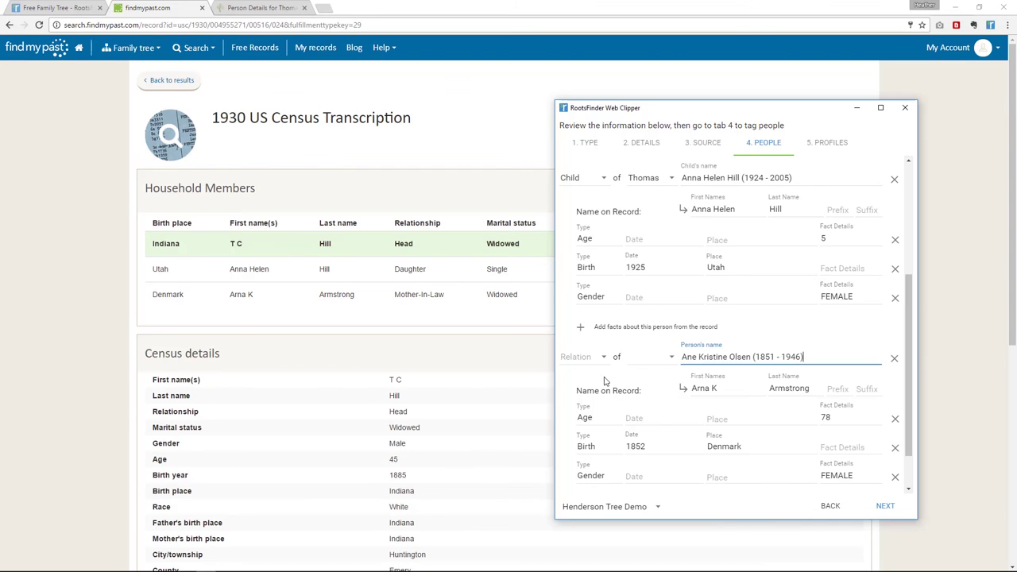
Step: Set the third member's relationship to Other with the role 'Mother in law'
left_click(580, 357)
scroll(589, 449, "down", 2)
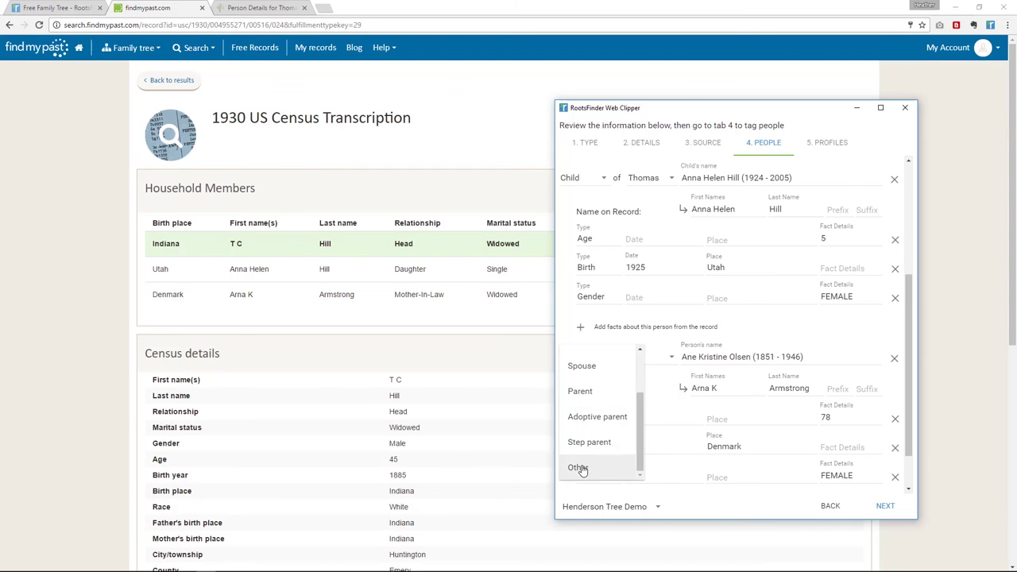
left_click(584, 466)
left_click(647, 359)
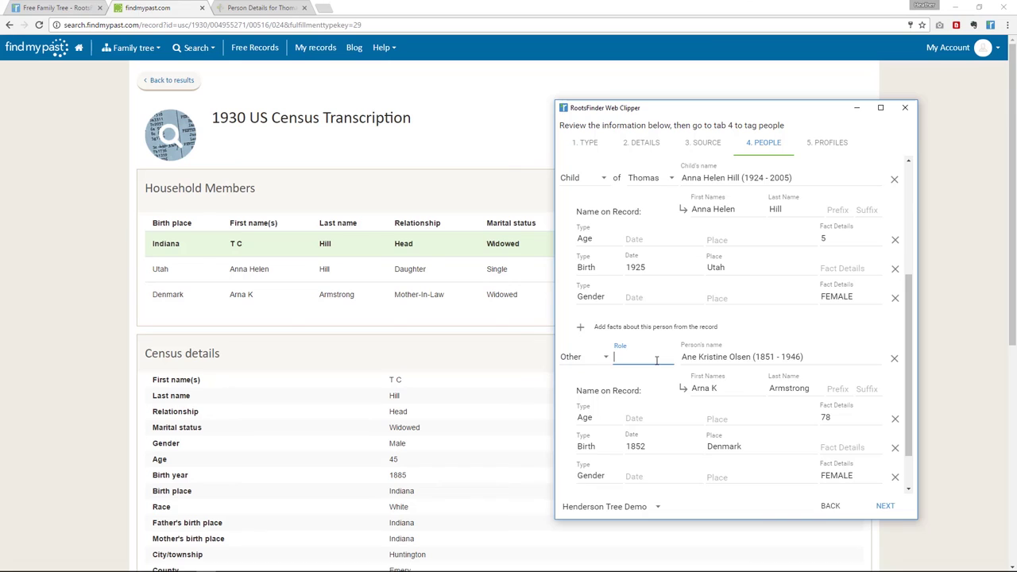
type("Mother in law")
scroll(786, 381, "down", 1)
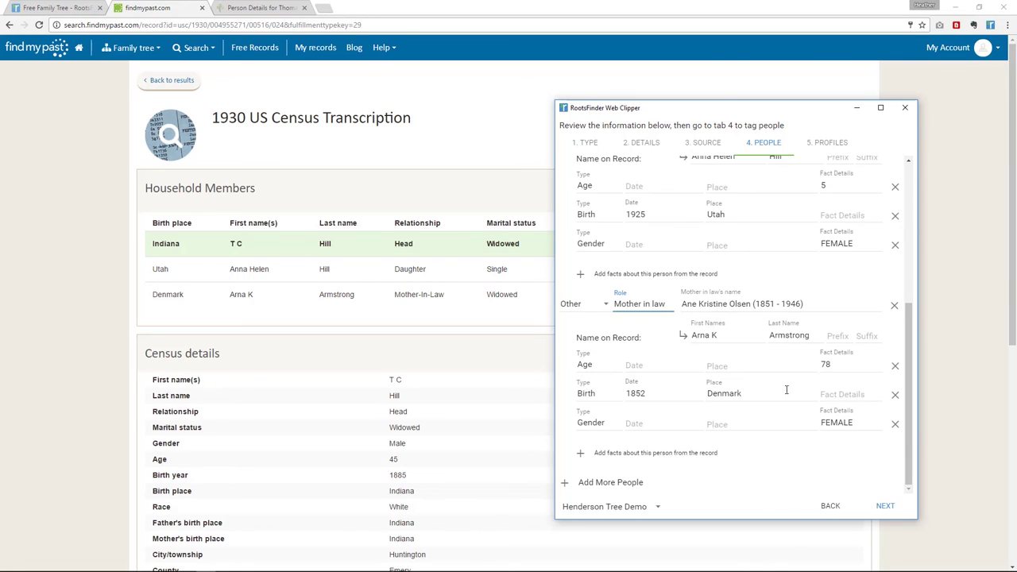
Step: Save the 1930 census record to the tree and return to the profile
left_click(885, 505)
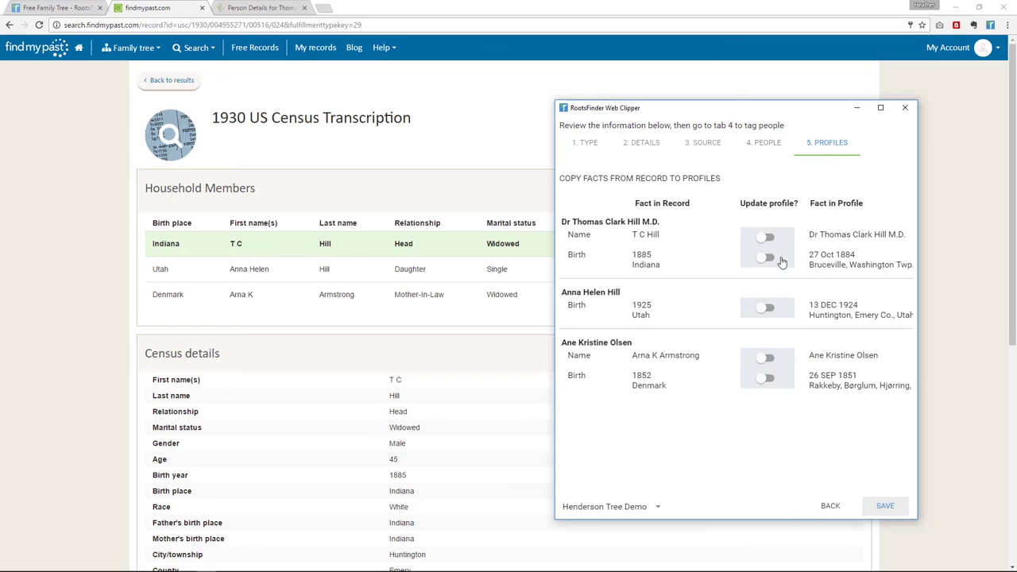
left_click(885, 506)
left_click(886, 507)
left_click(56, 7)
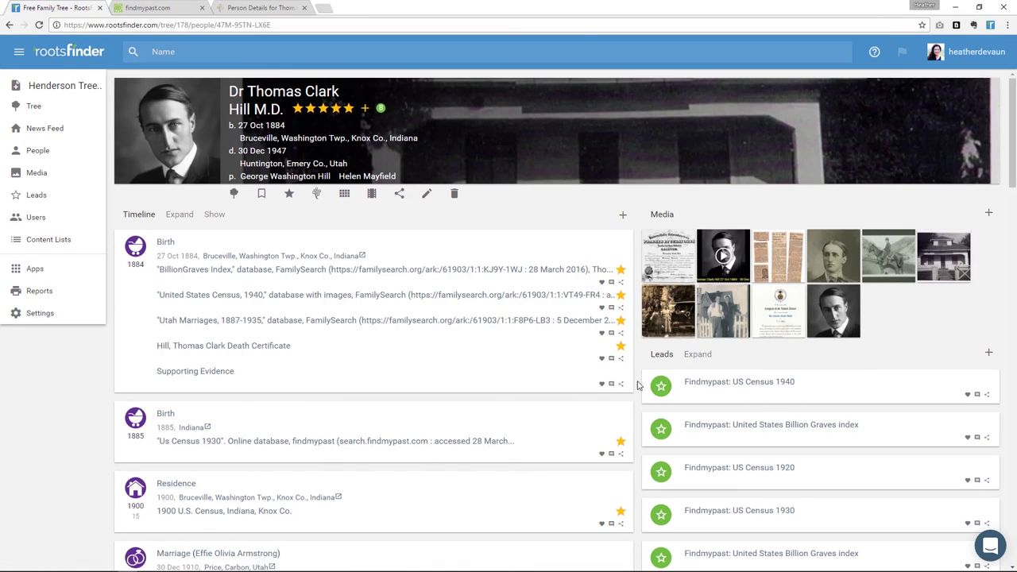
scroll(576, 395, "down", 1)
scroll(575, 394, "down", 3)
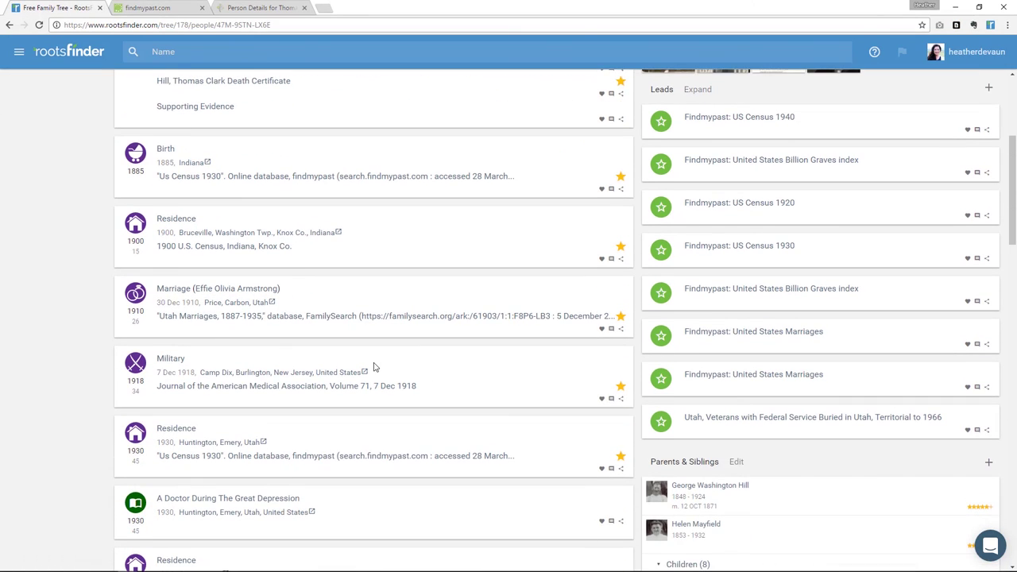
scroll(375, 367, "down", 3)
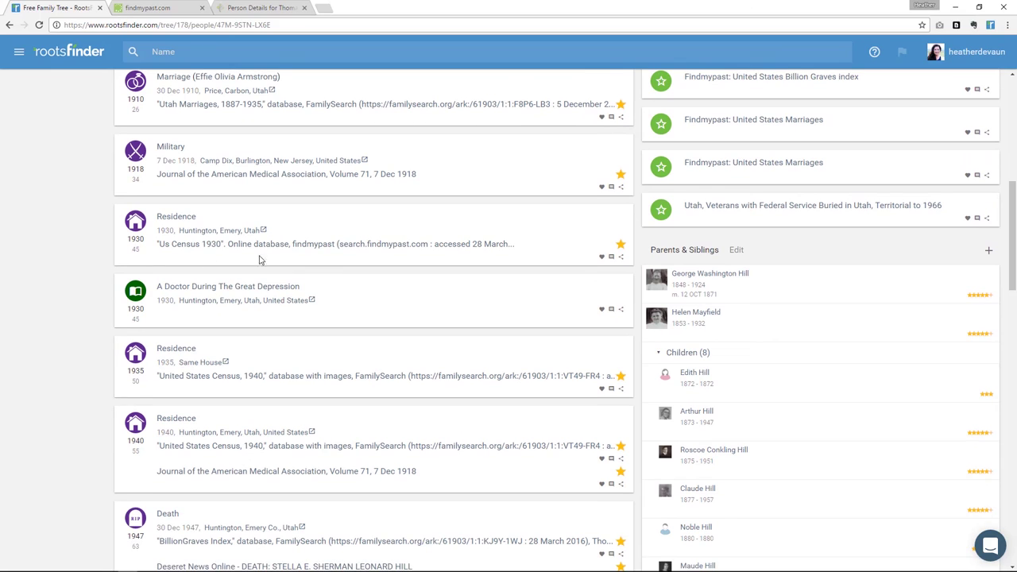
left_click(331, 247)
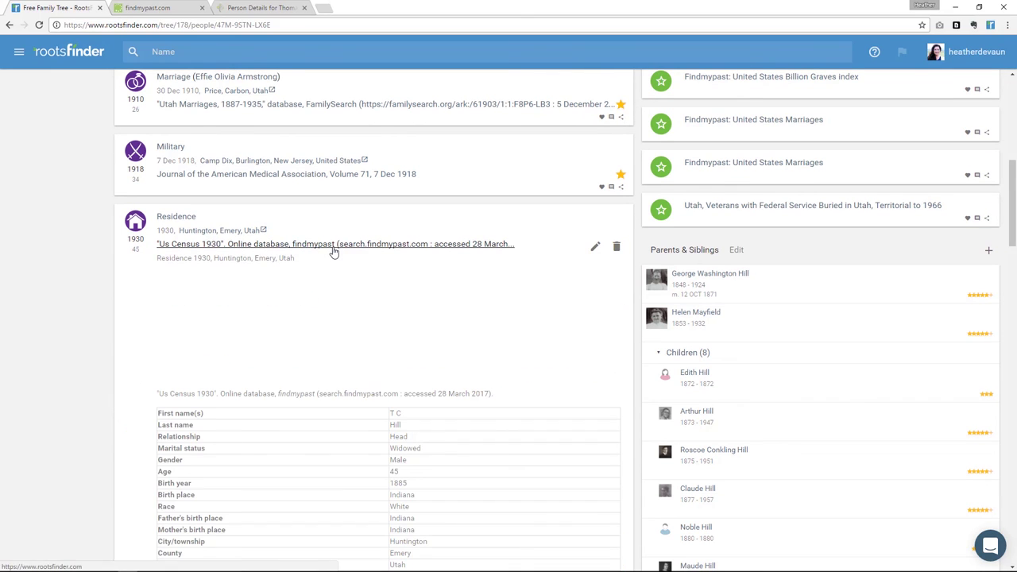
left_click(333, 247)
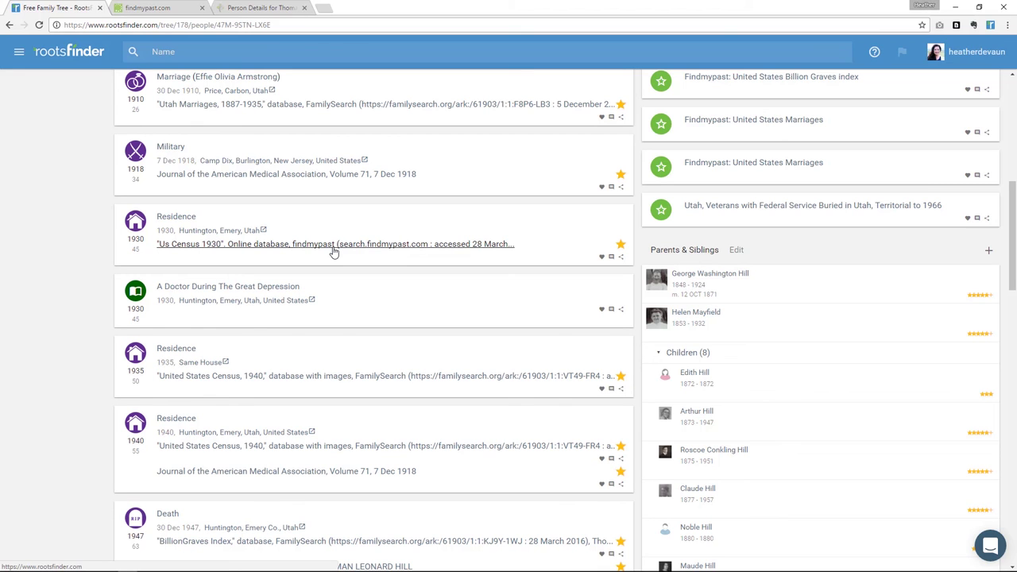
scroll(333, 251, "up", 7)
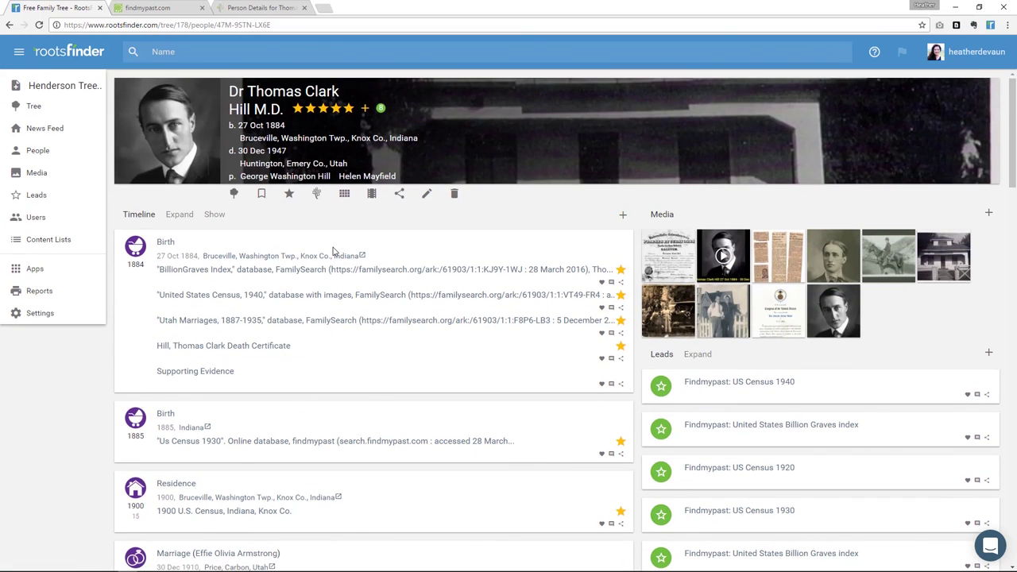